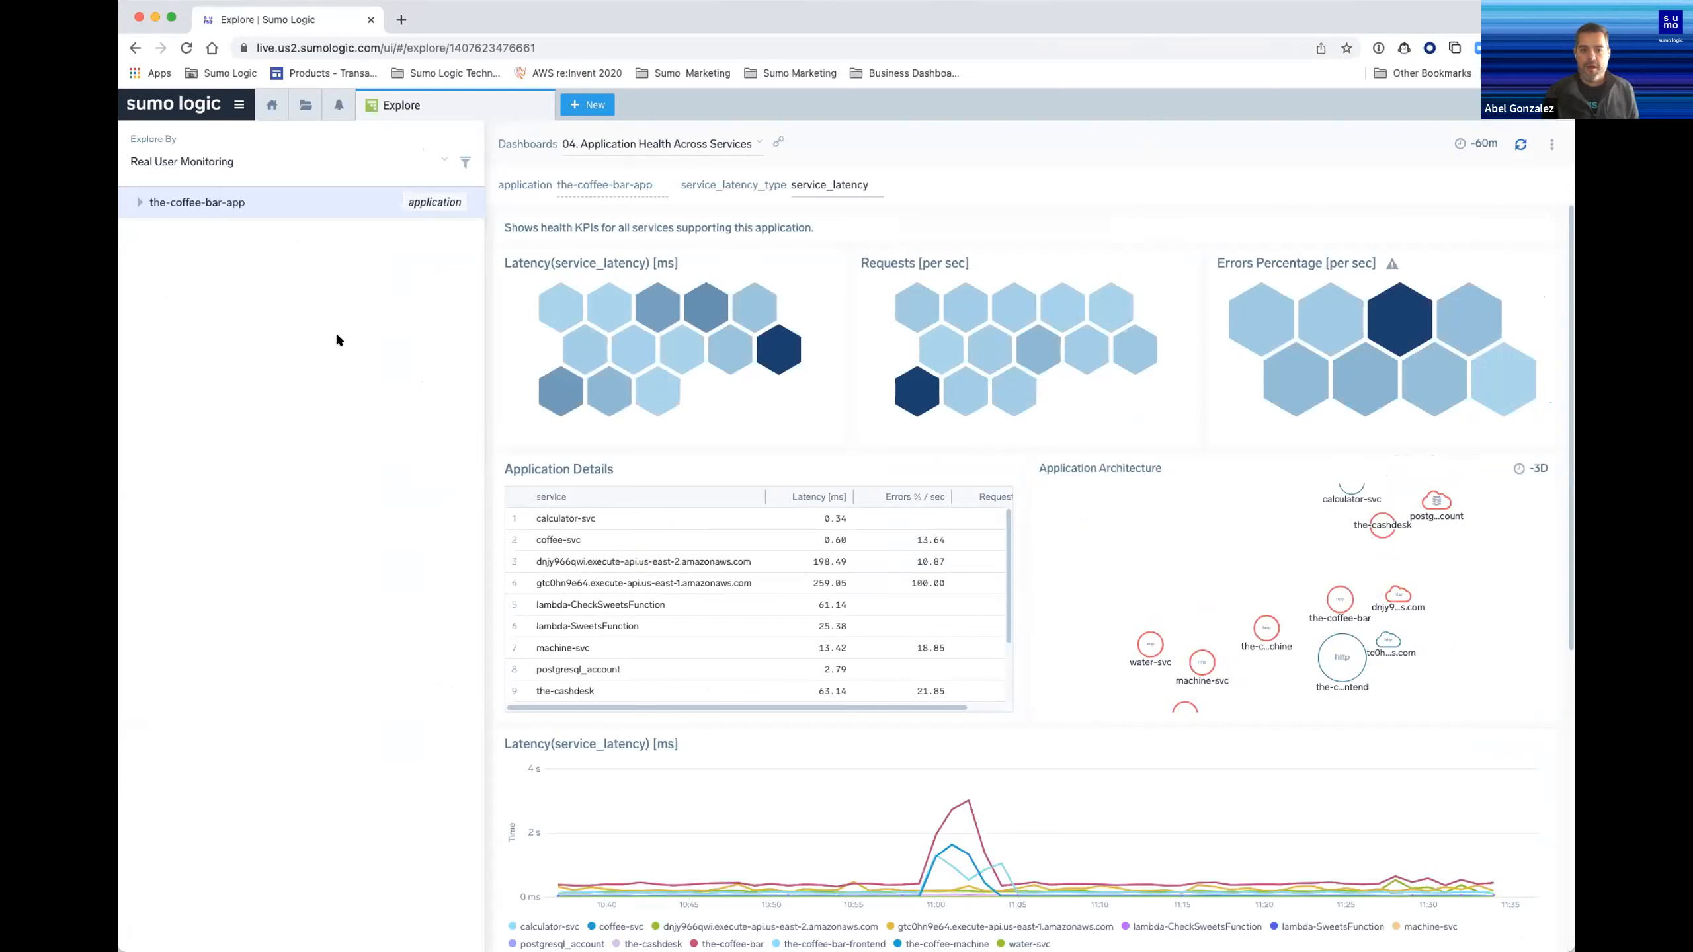
Review the application health dashboard and drill down through the-coffee-bar-frontend service to the RUM overview of its first action
mouse_move(562, 350)
scroll(772, 607, down, 2)
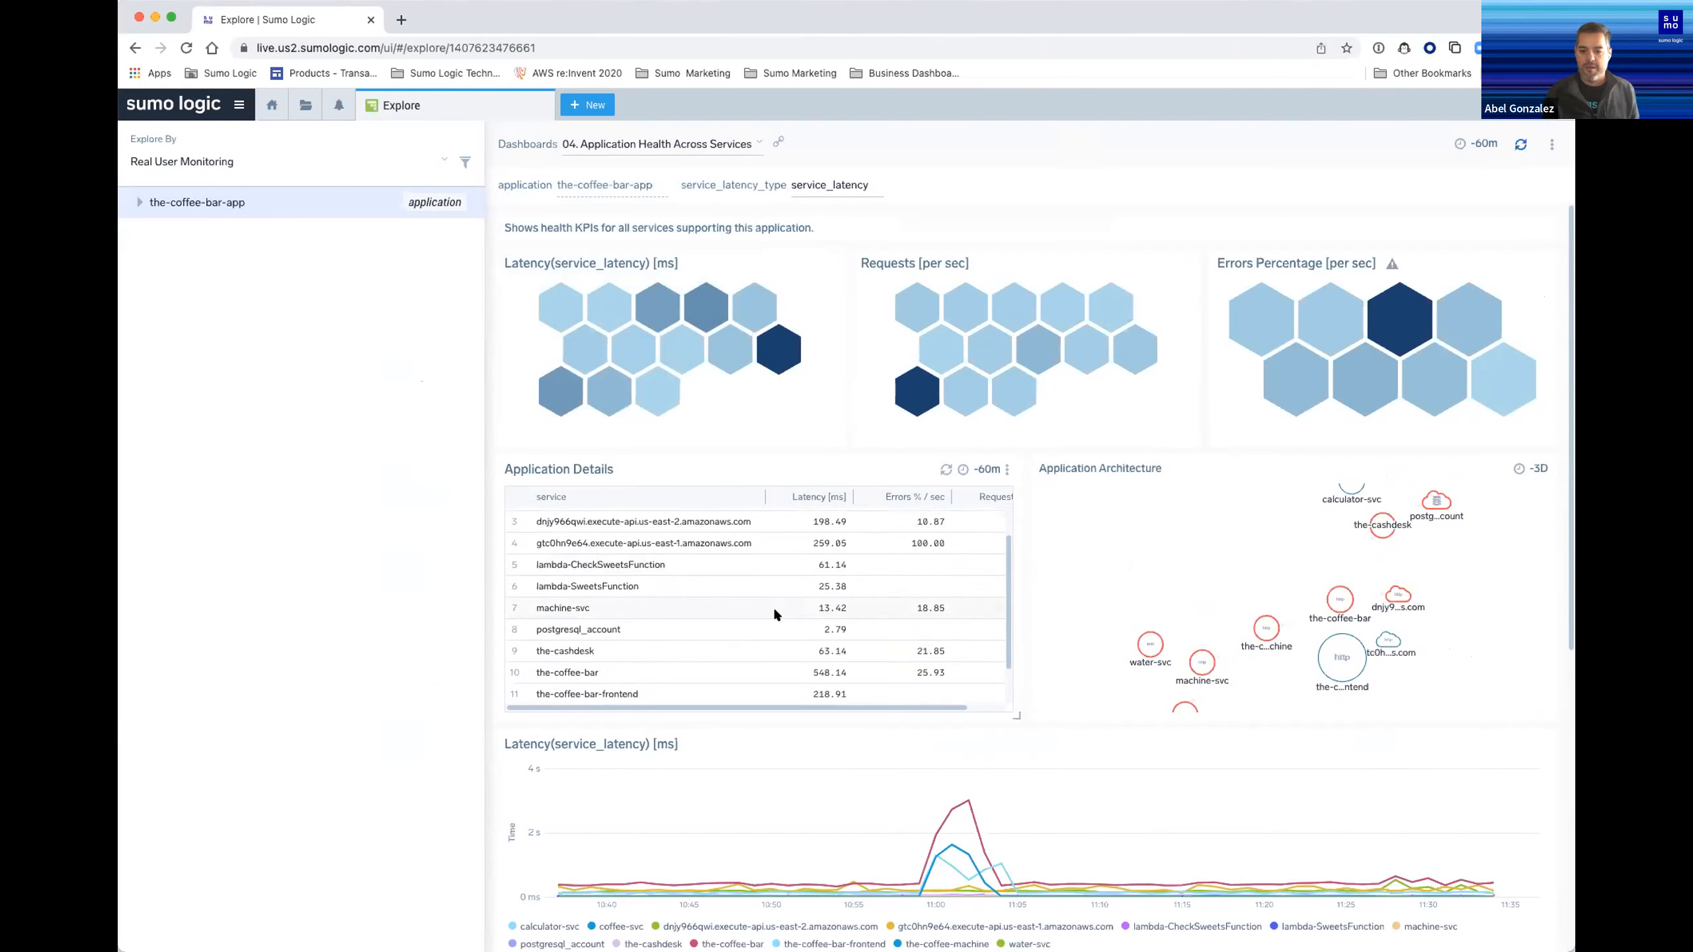
scroll(803, 728, down, 1)
scroll(804, 727, down, 5)
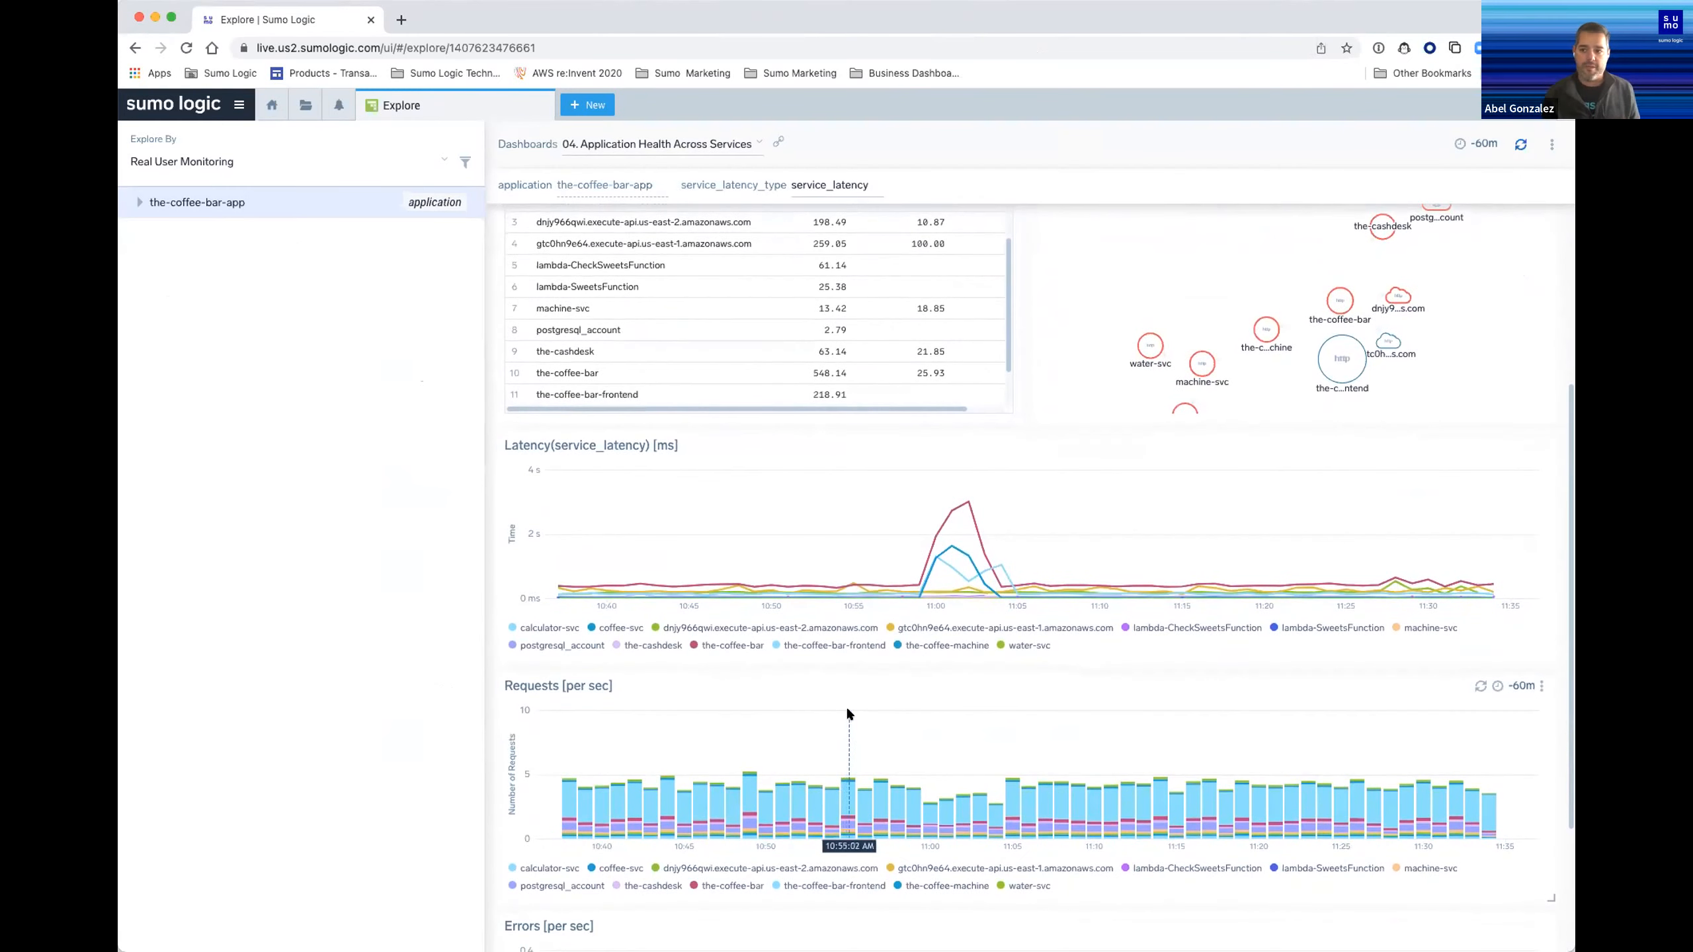
click(139, 201)
click(220, 231)
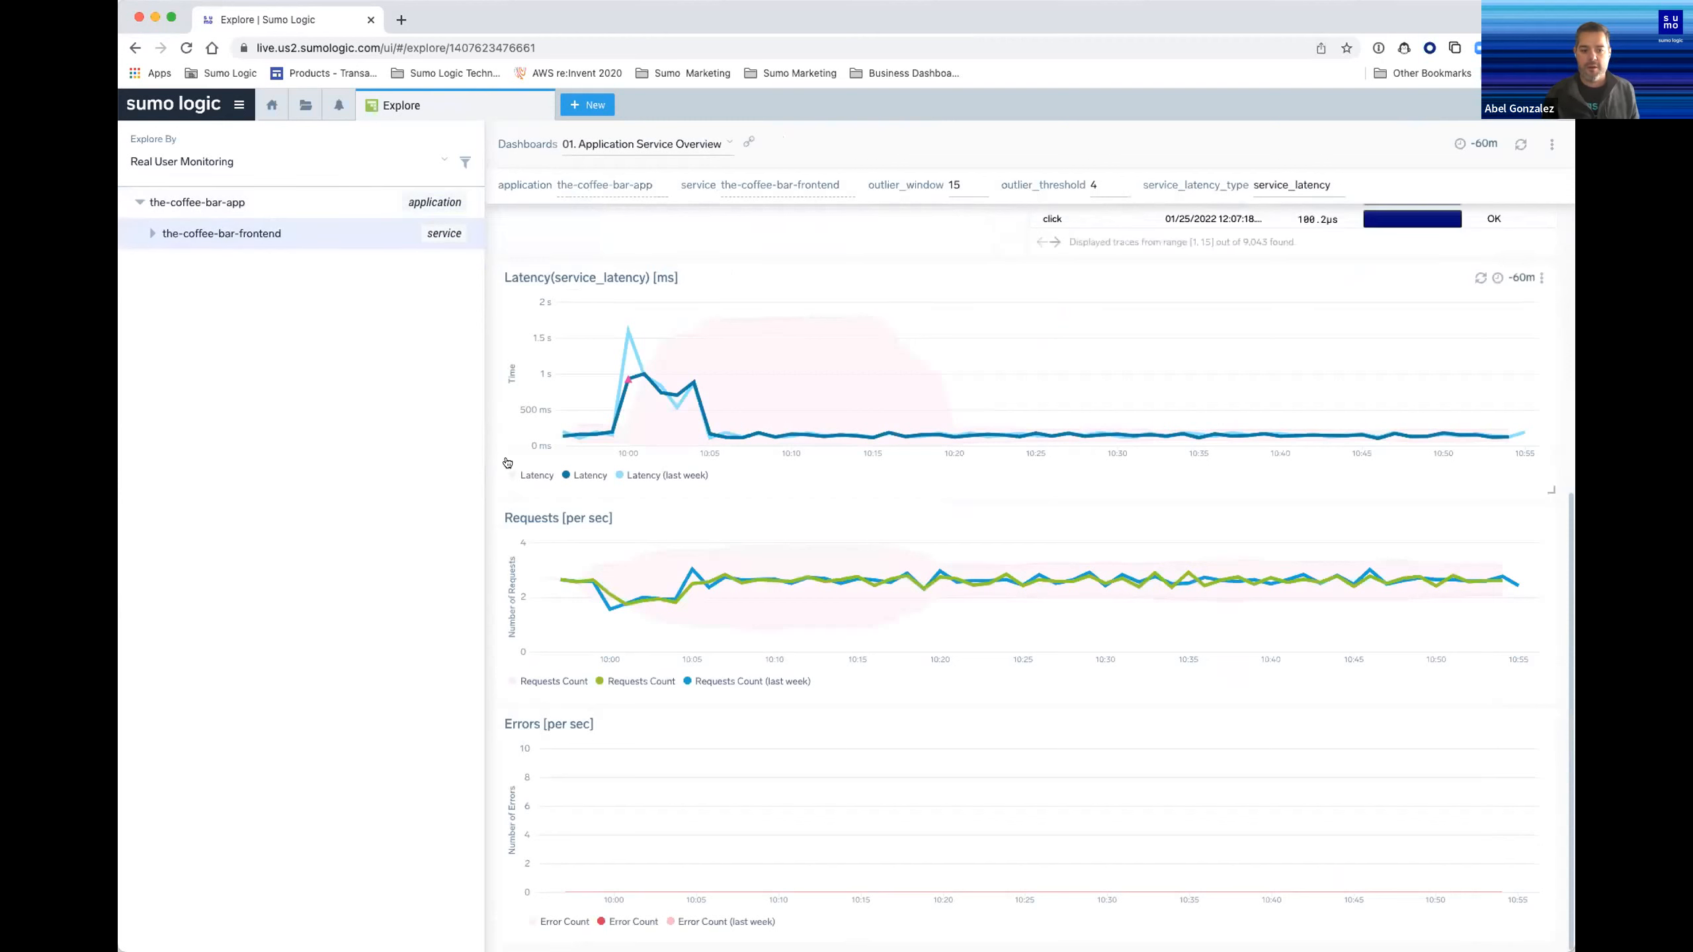
click(153, 232)
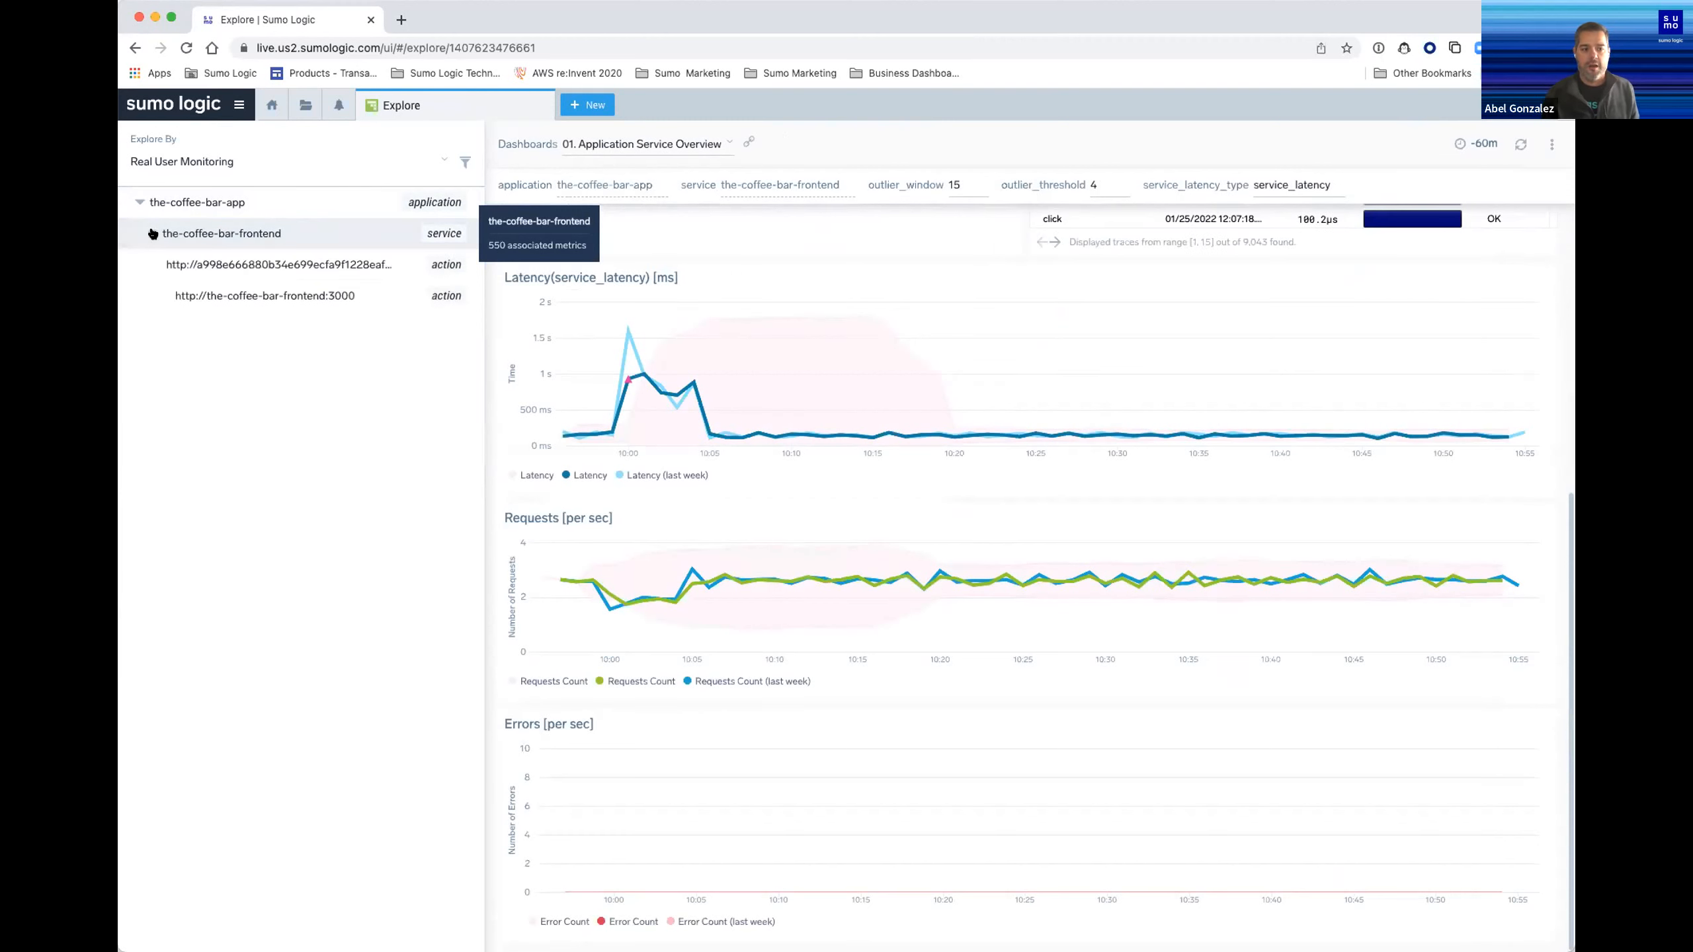
click(307, 270)
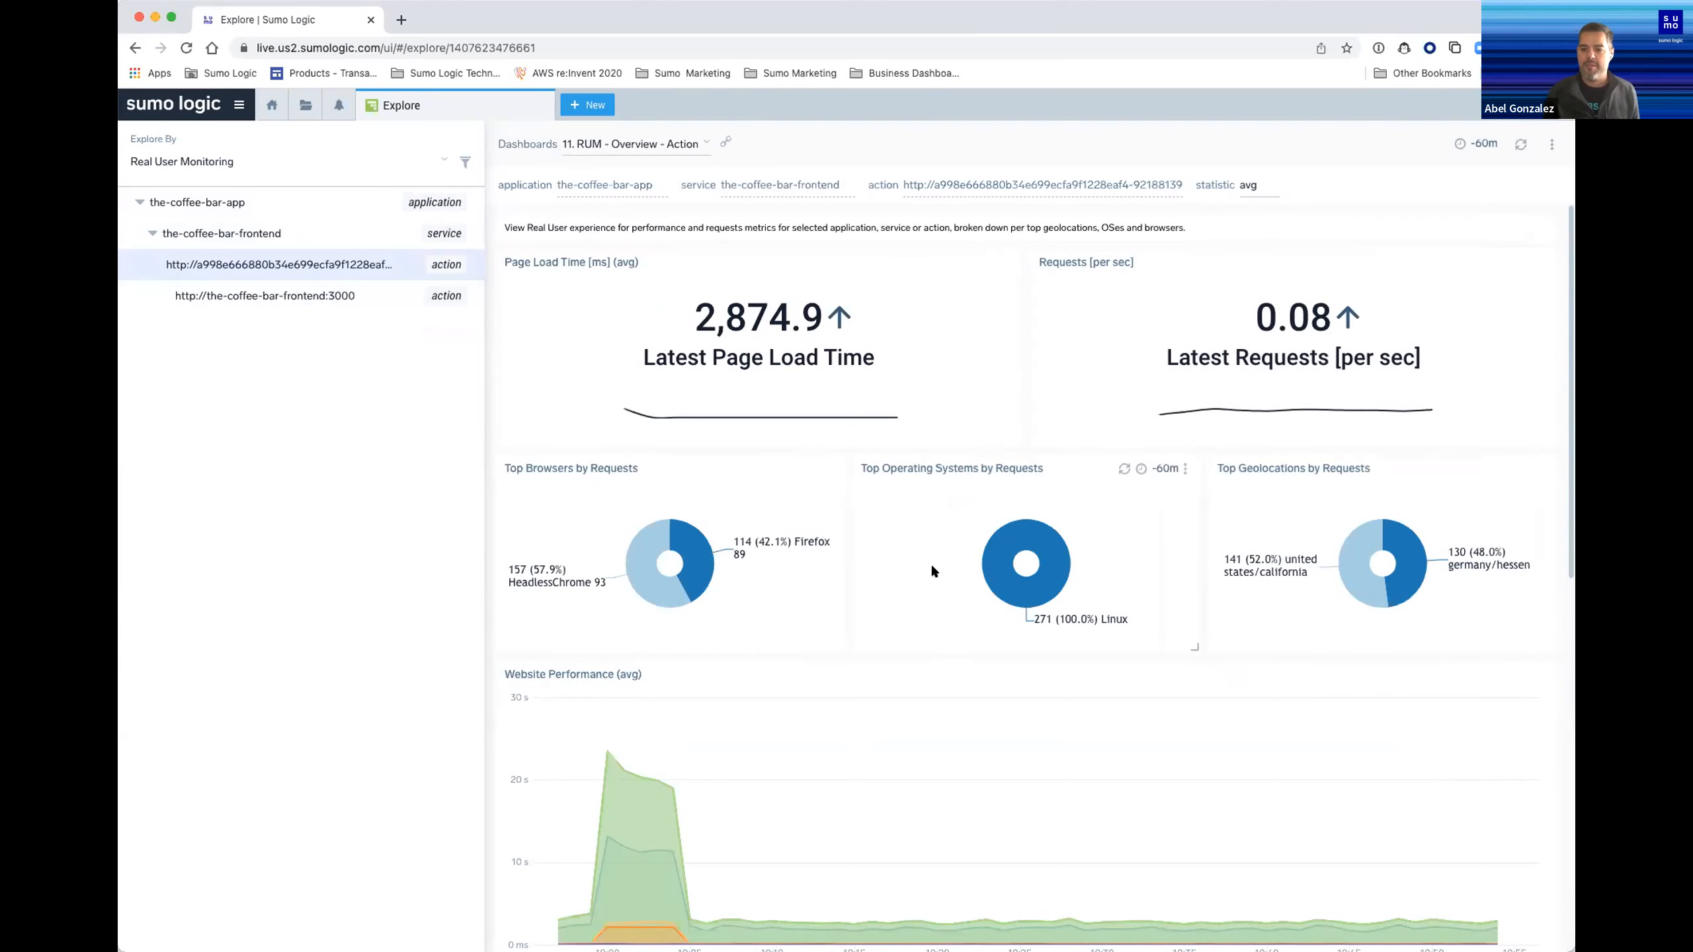
Review the action's website performance and UI paint timing charts, and inspect the entities behind the page load peak near 10:00
scroll(932, 565, down, 3)
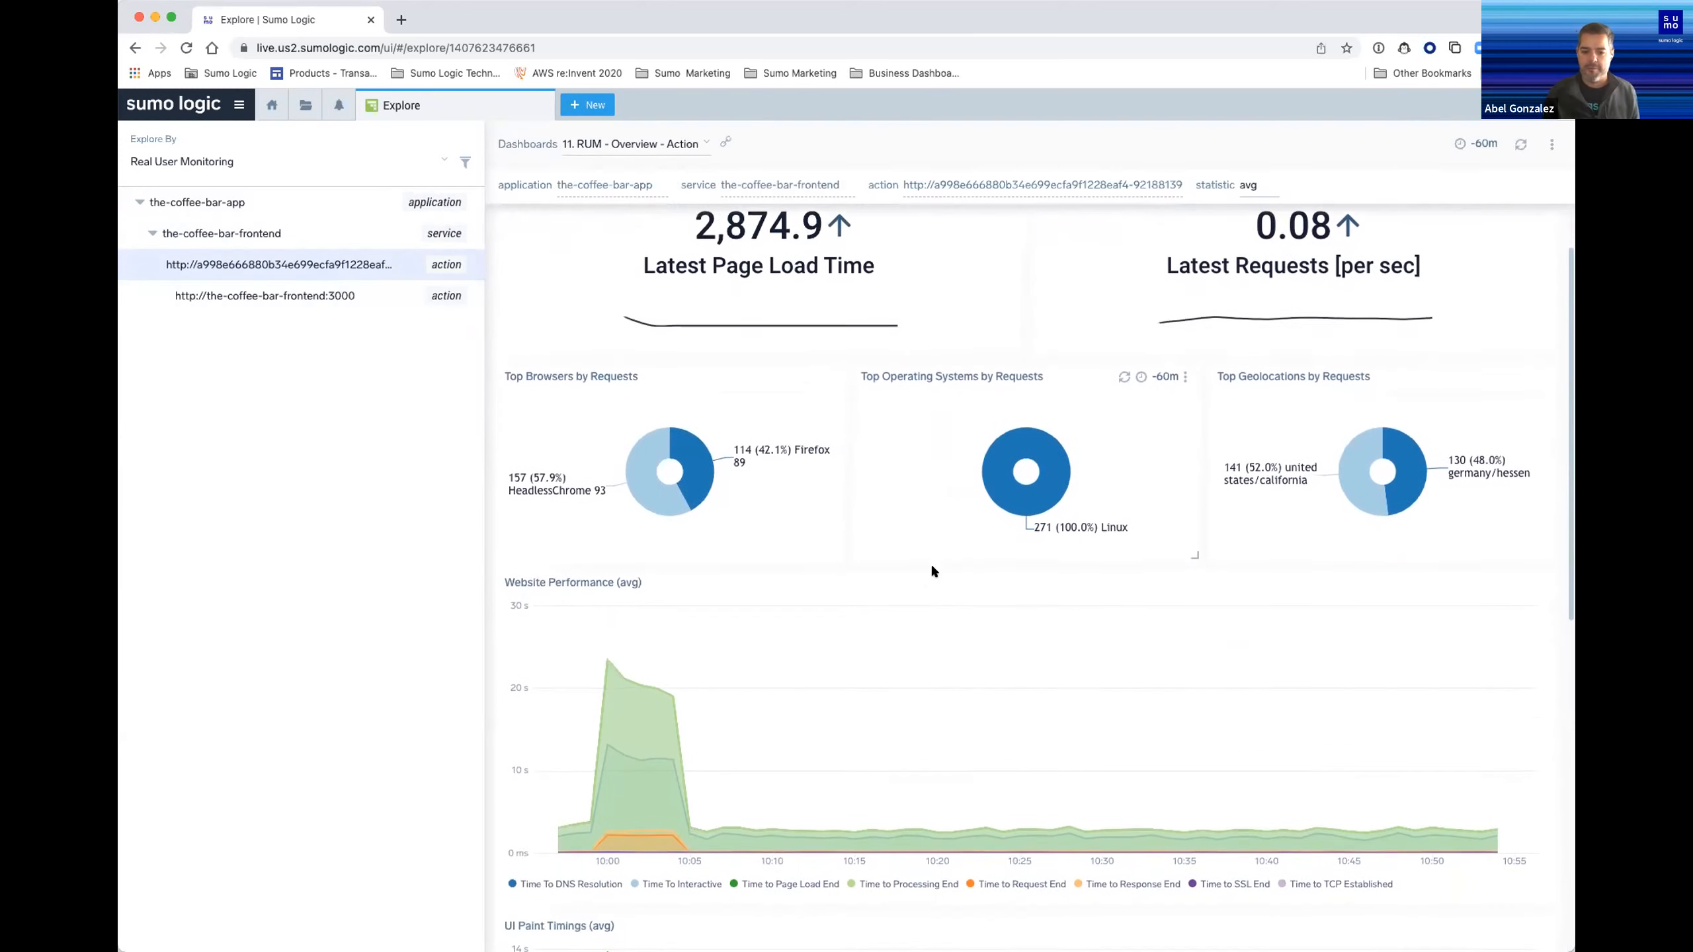
mouse_move(606, 599)
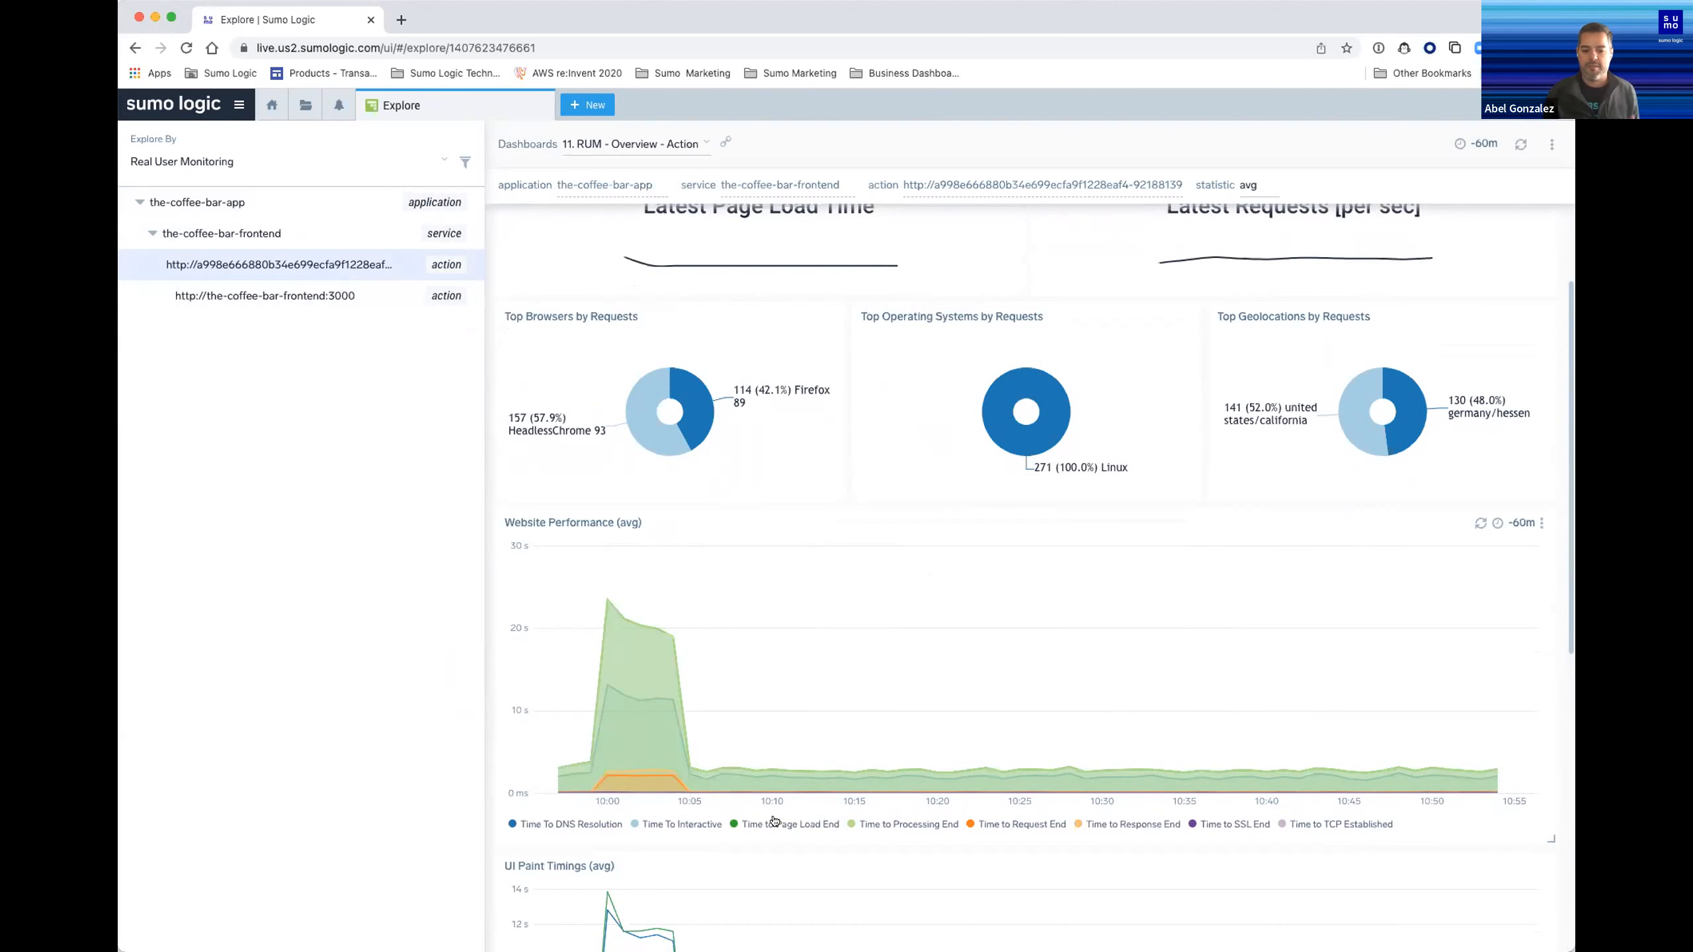
scroll(888, 822, down, 5)
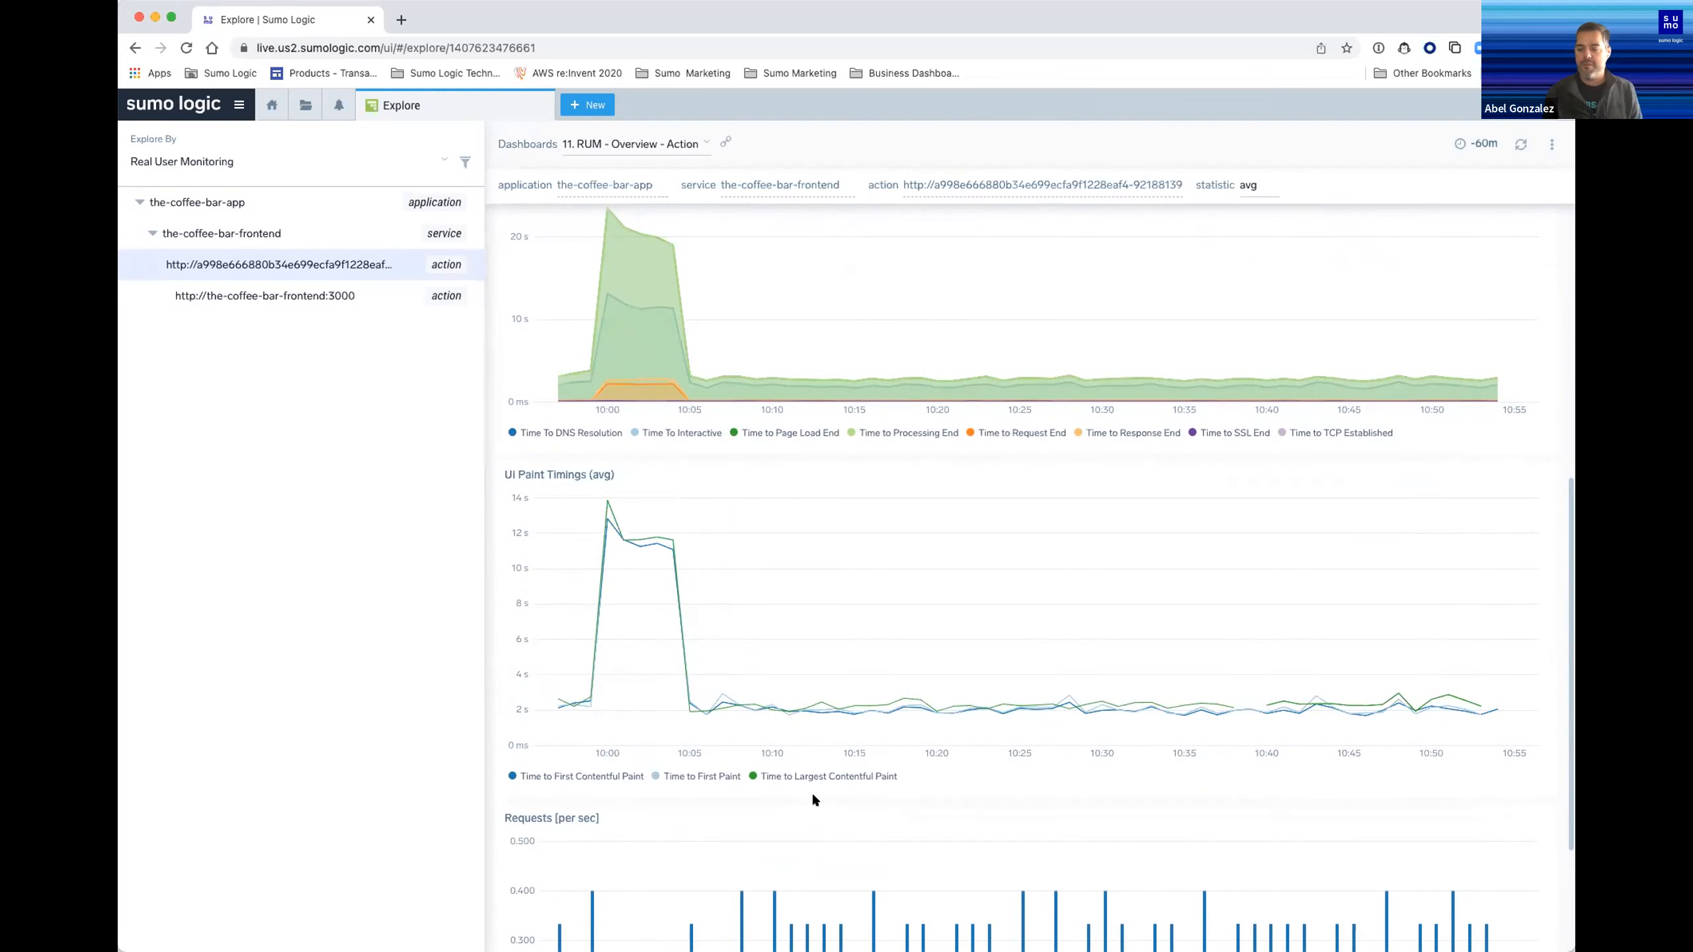
scroll(809, 784, down, 3)
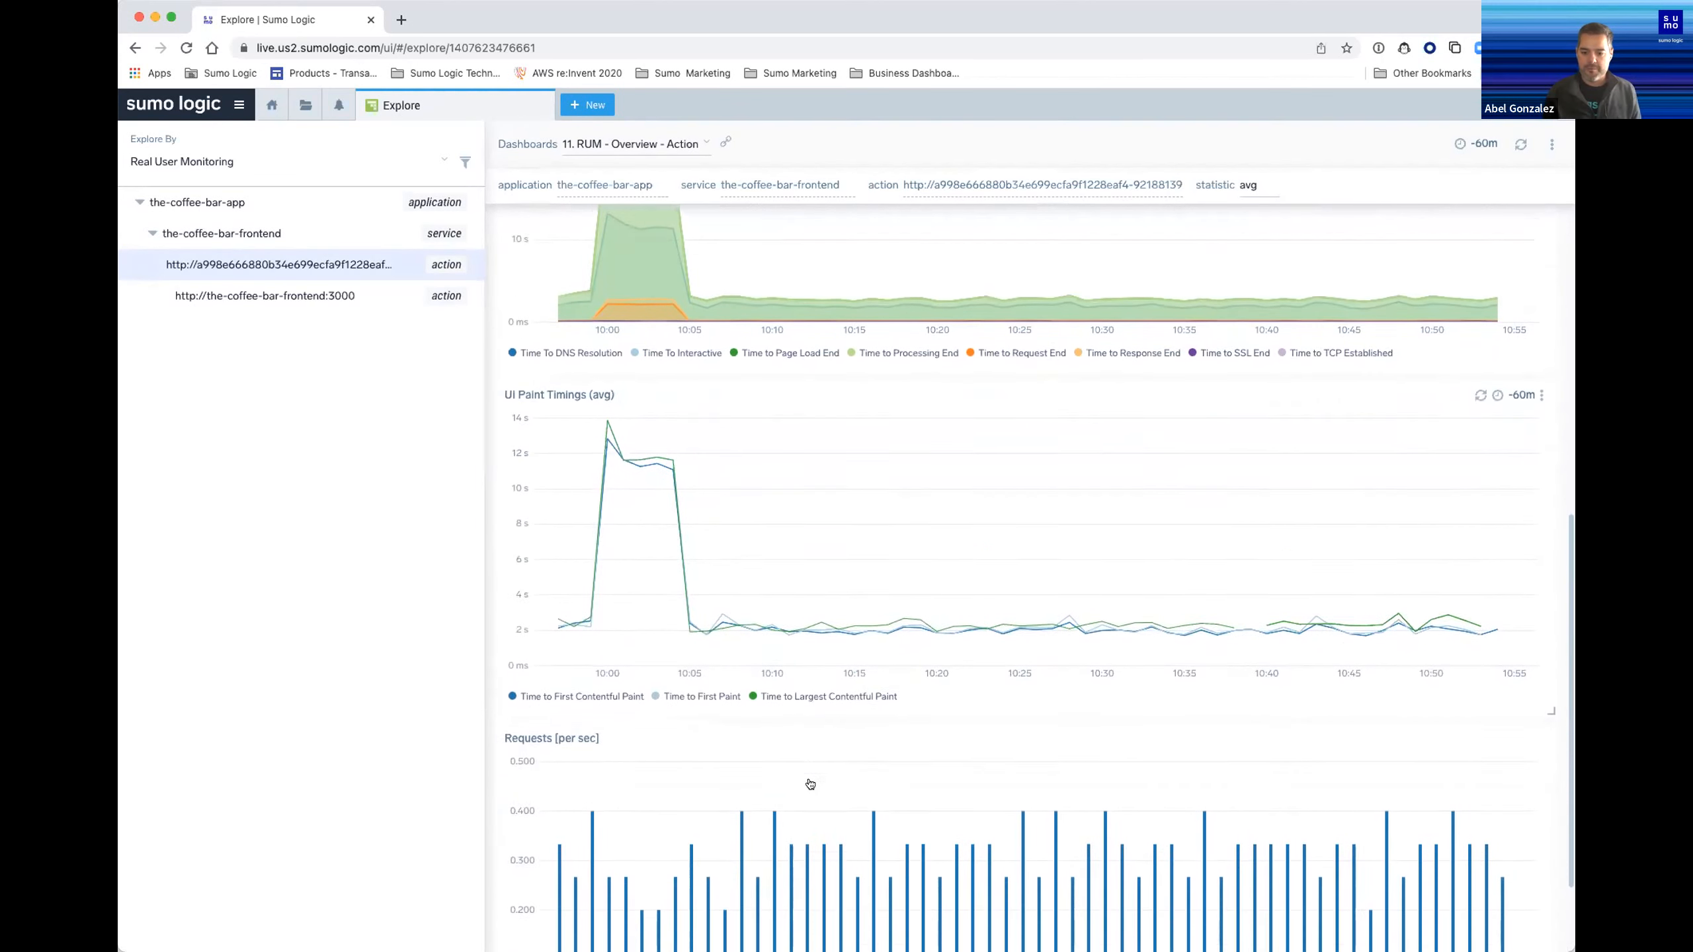
scroll(809, 780, up, 5)
scroll(809, 778, up, 2)
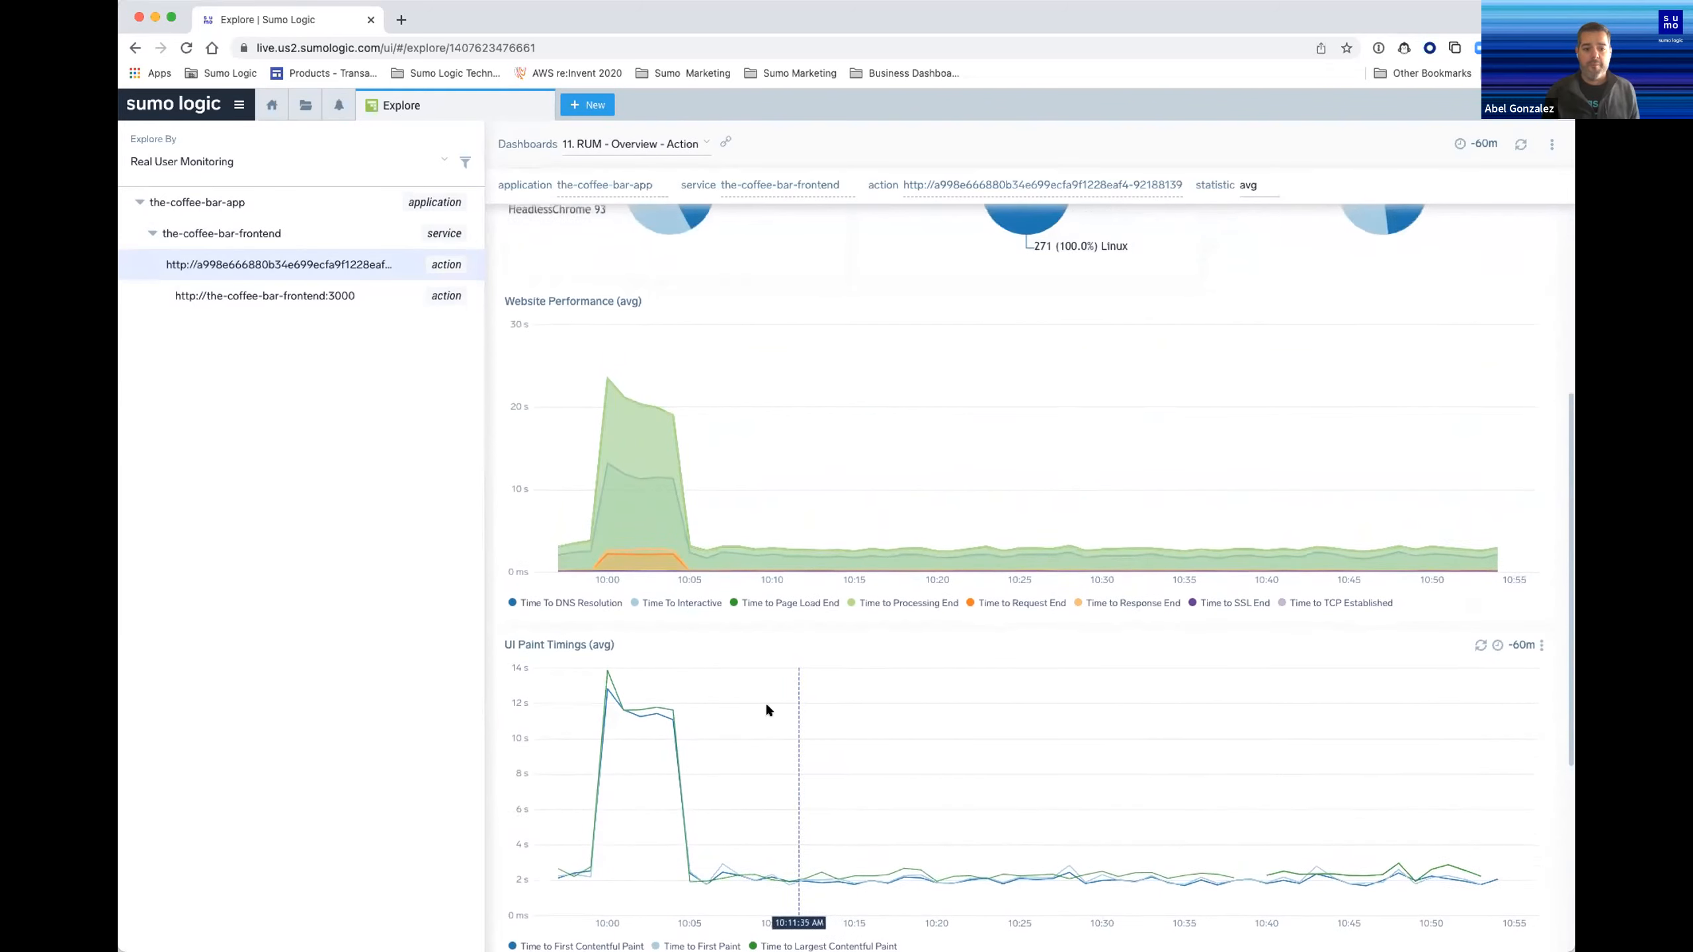
click(606, 390)
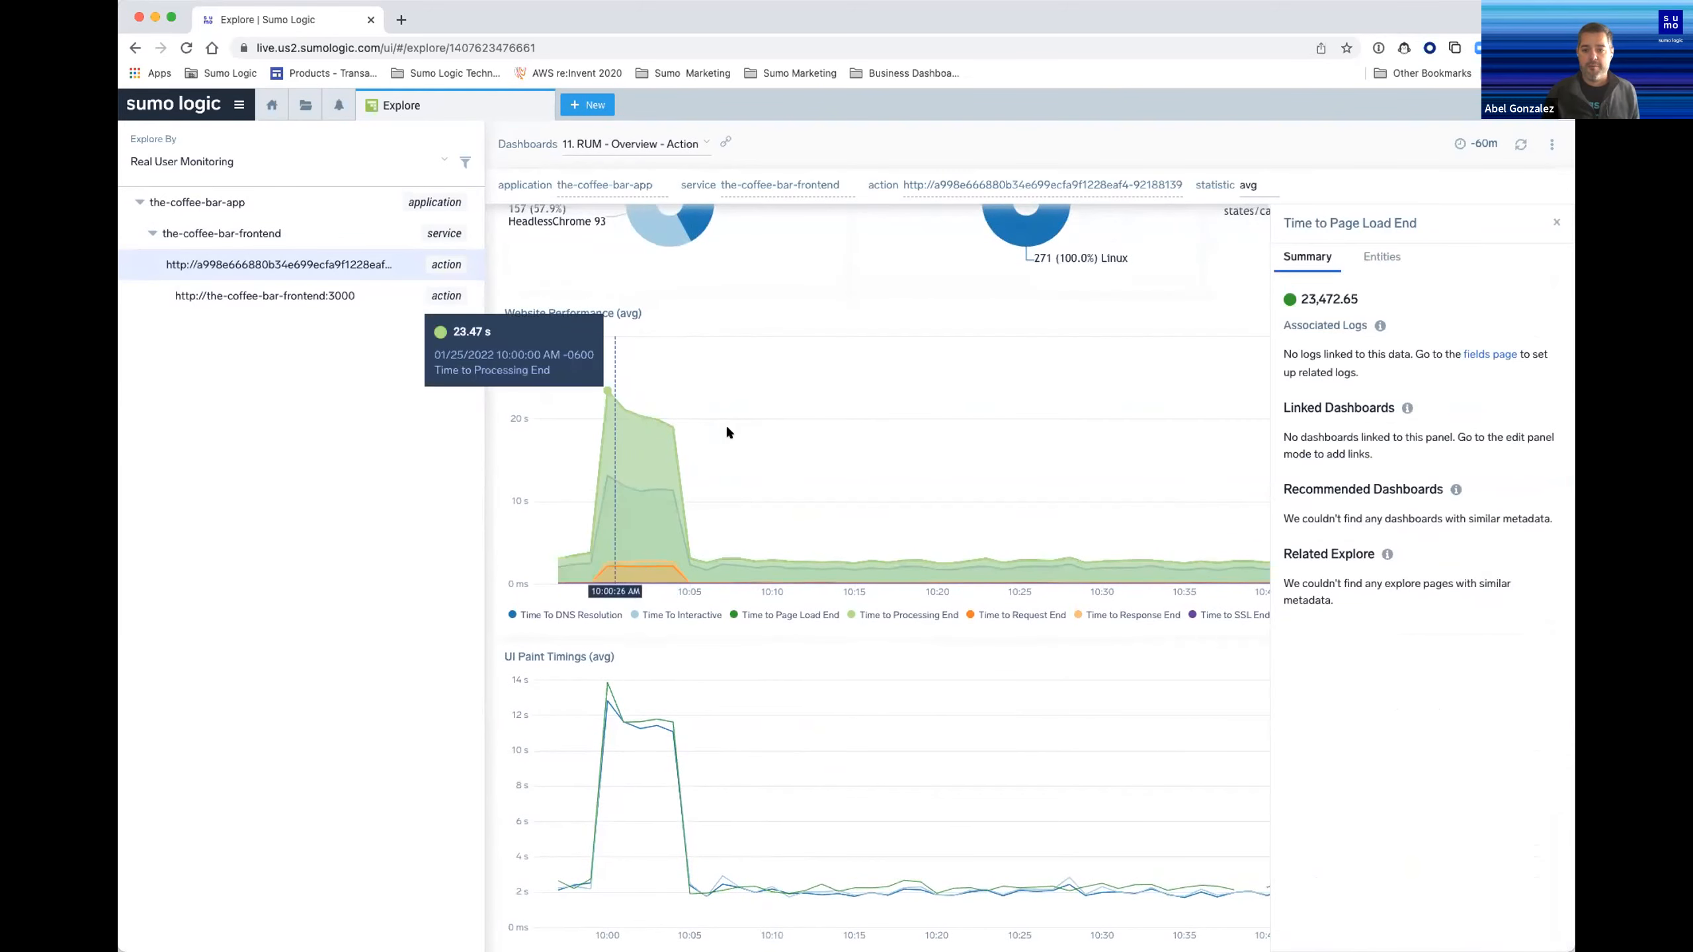
click(1383, 259)
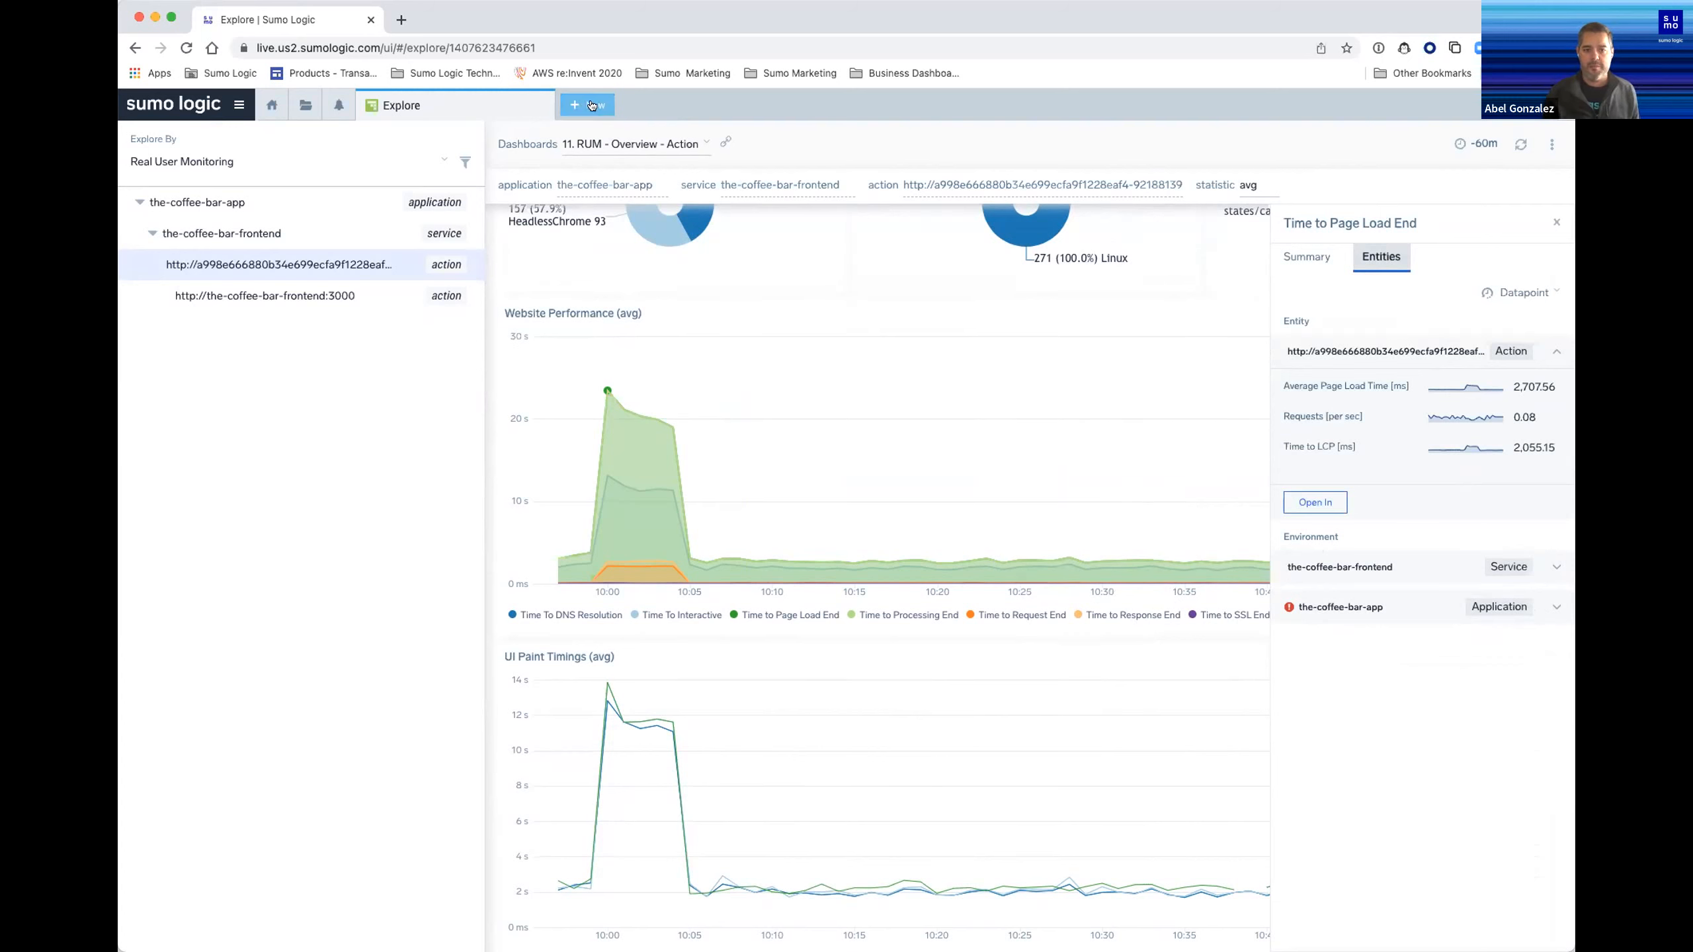
Open a new service map and limit it to the application the-coffee-bar-app
click(590, 105)
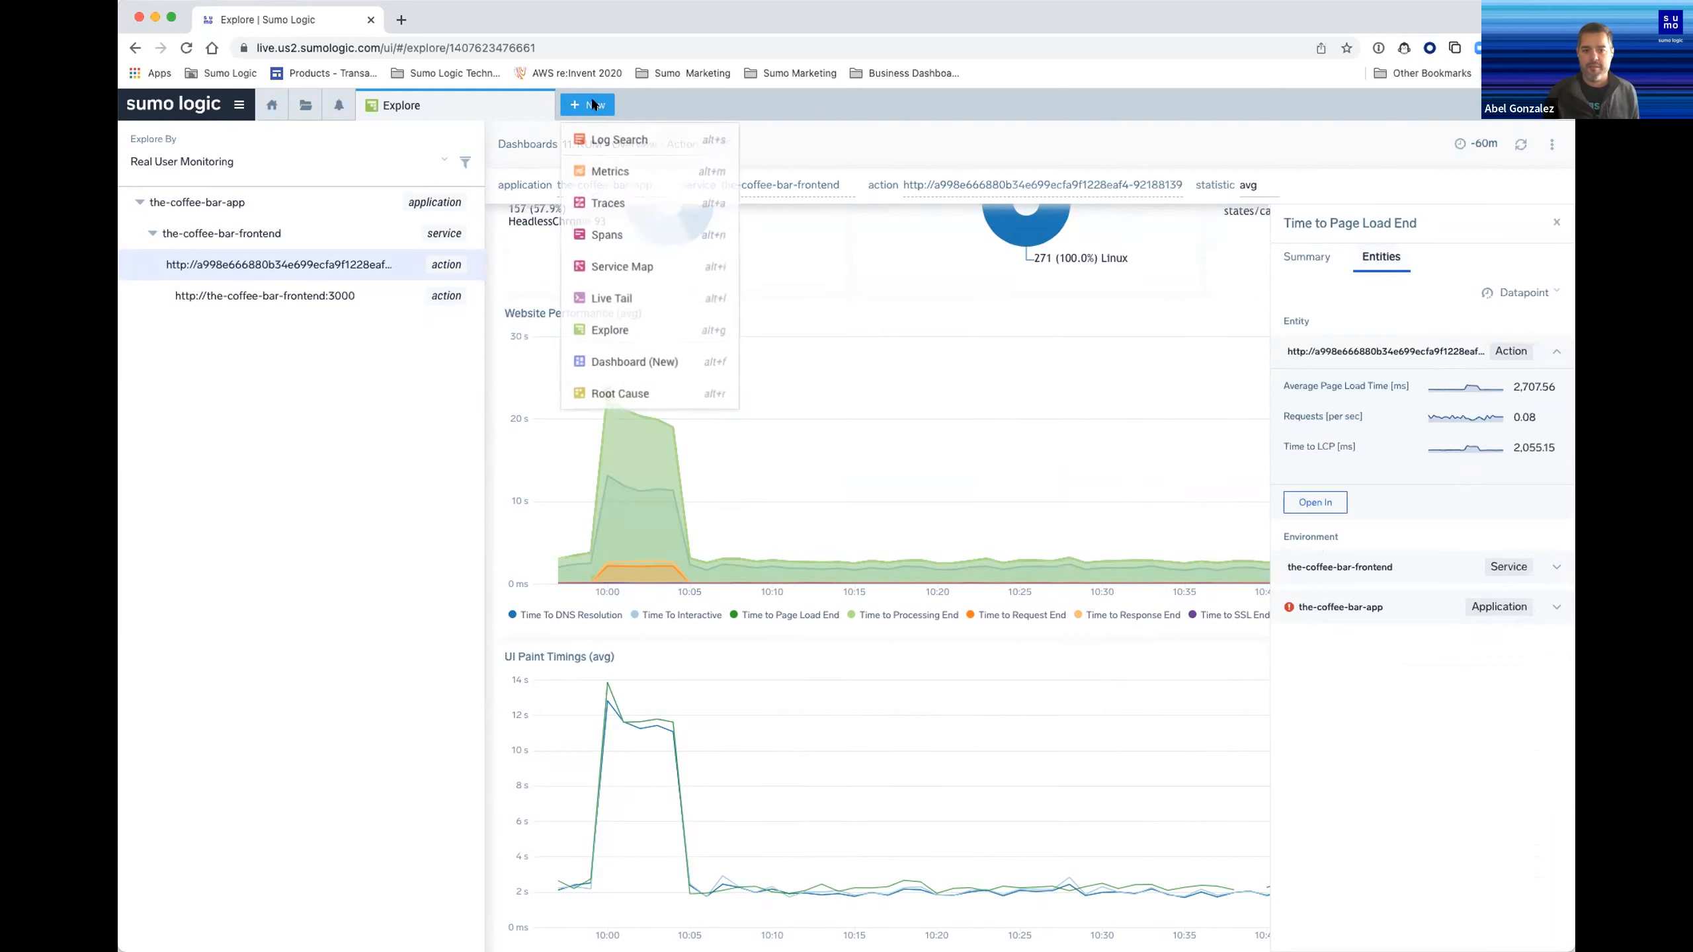
click(662, 267)
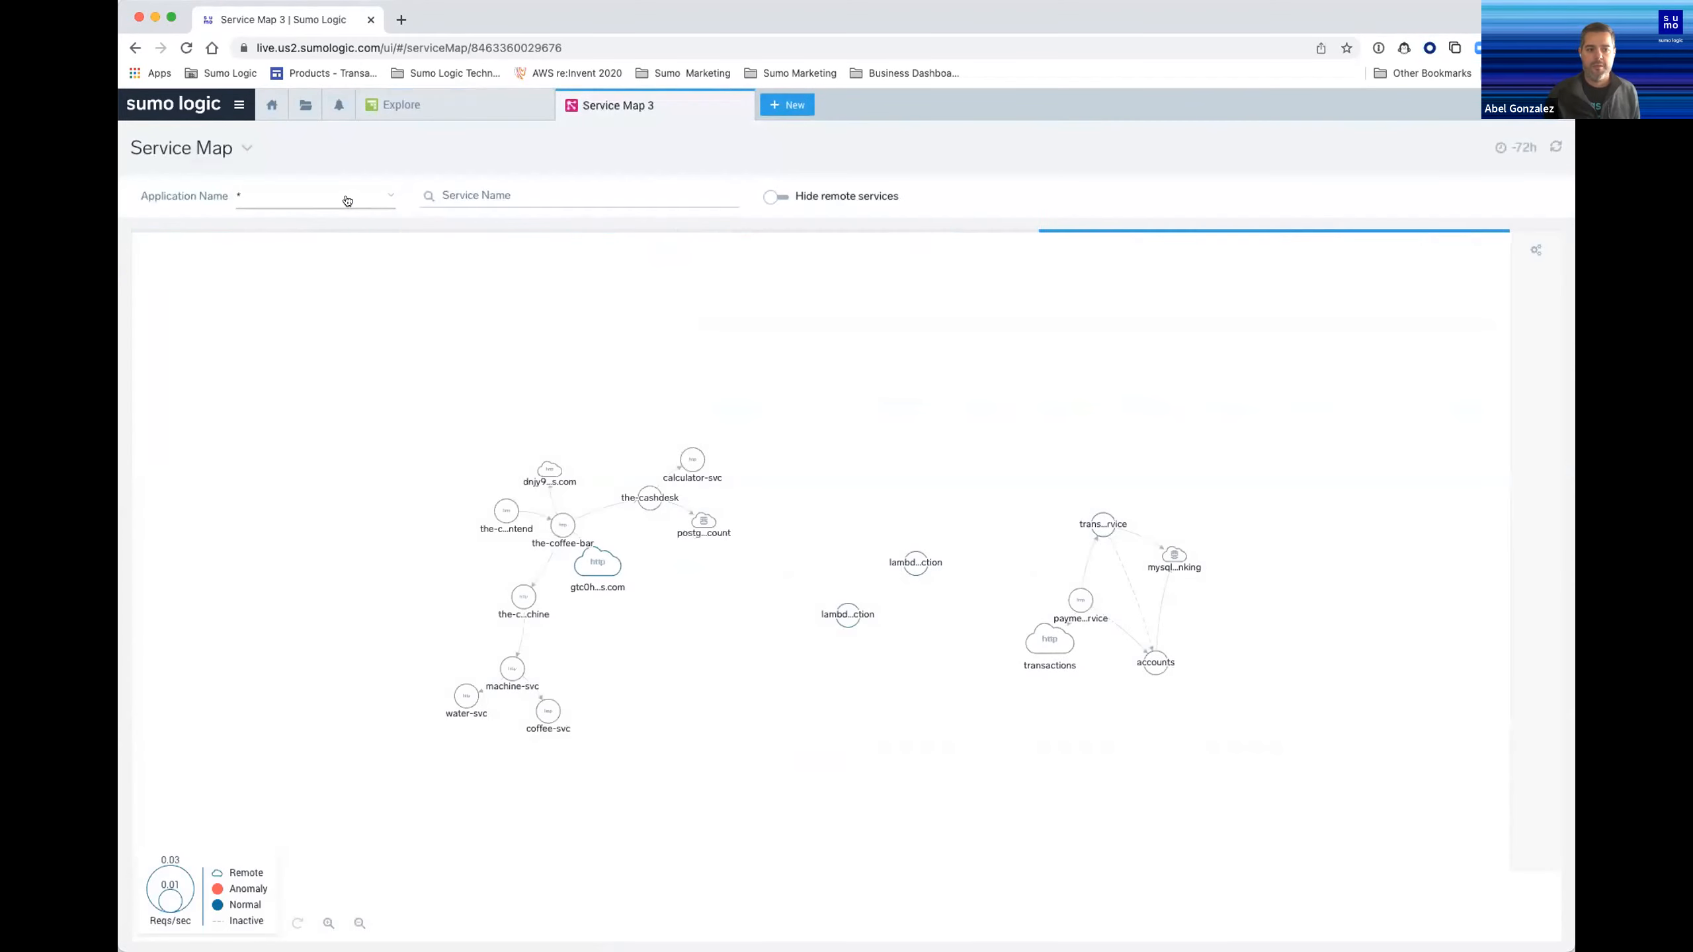
click(347, 201)
click(351, 266)
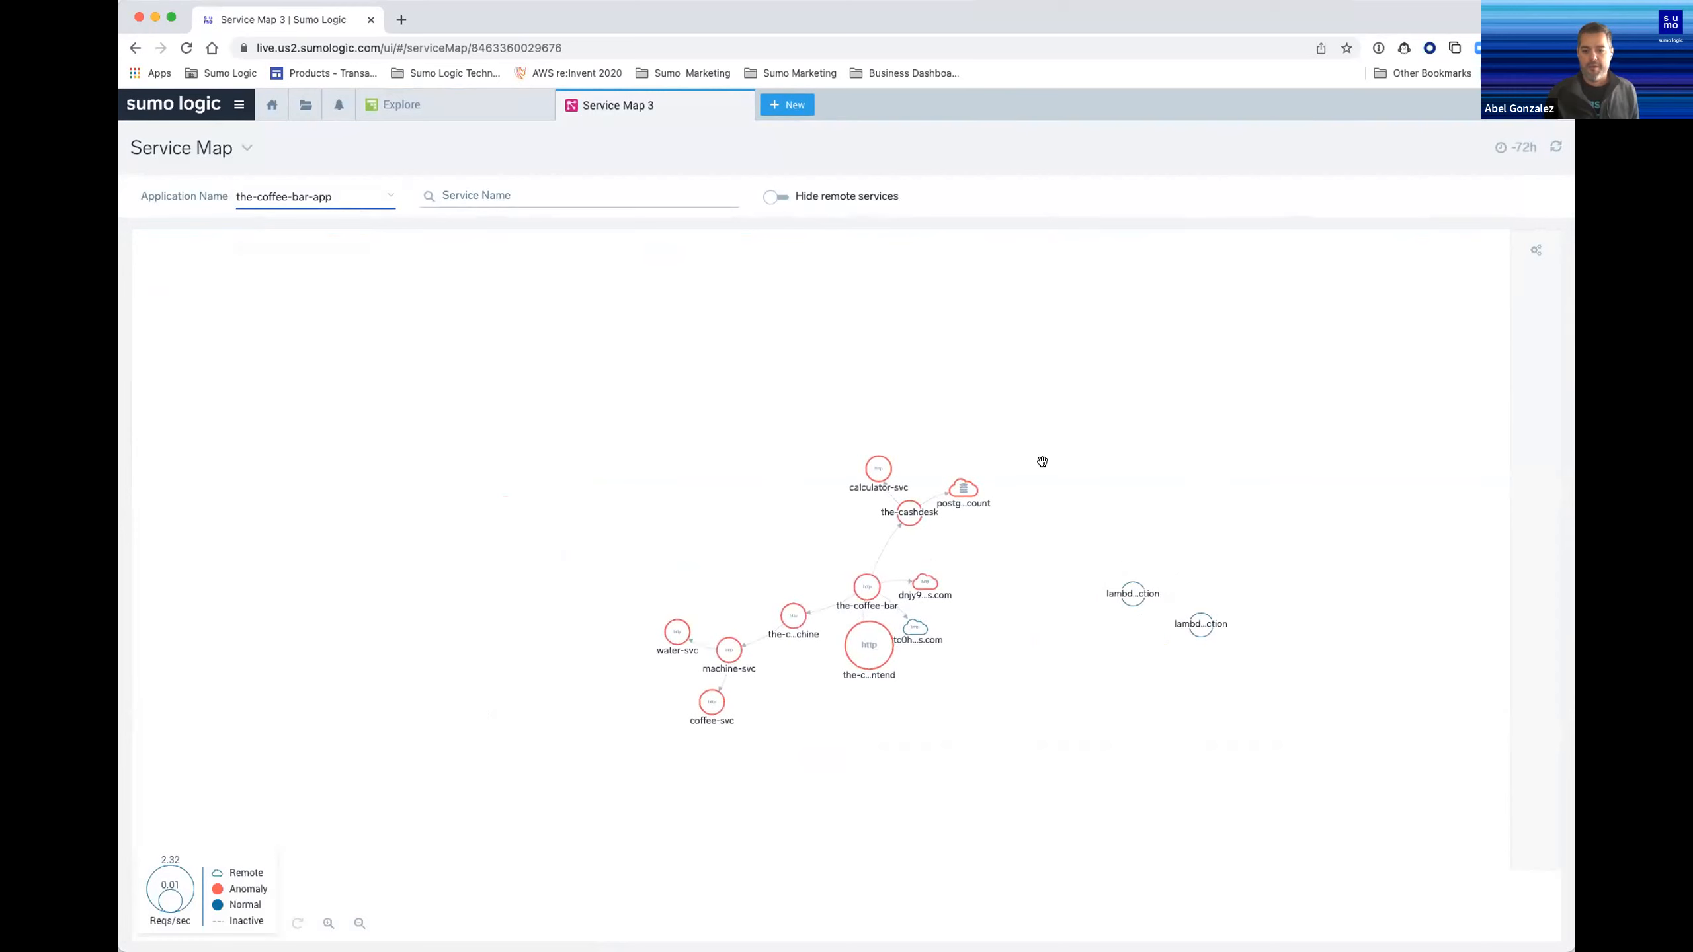
Examine the KPIs of the-coffee-bar-frontend and the-coffee-bar on the map, and show the entity details of the-coffee-machine
scroll(1042, 462, up, 5)
drag(1017, 567, 1115, 484)
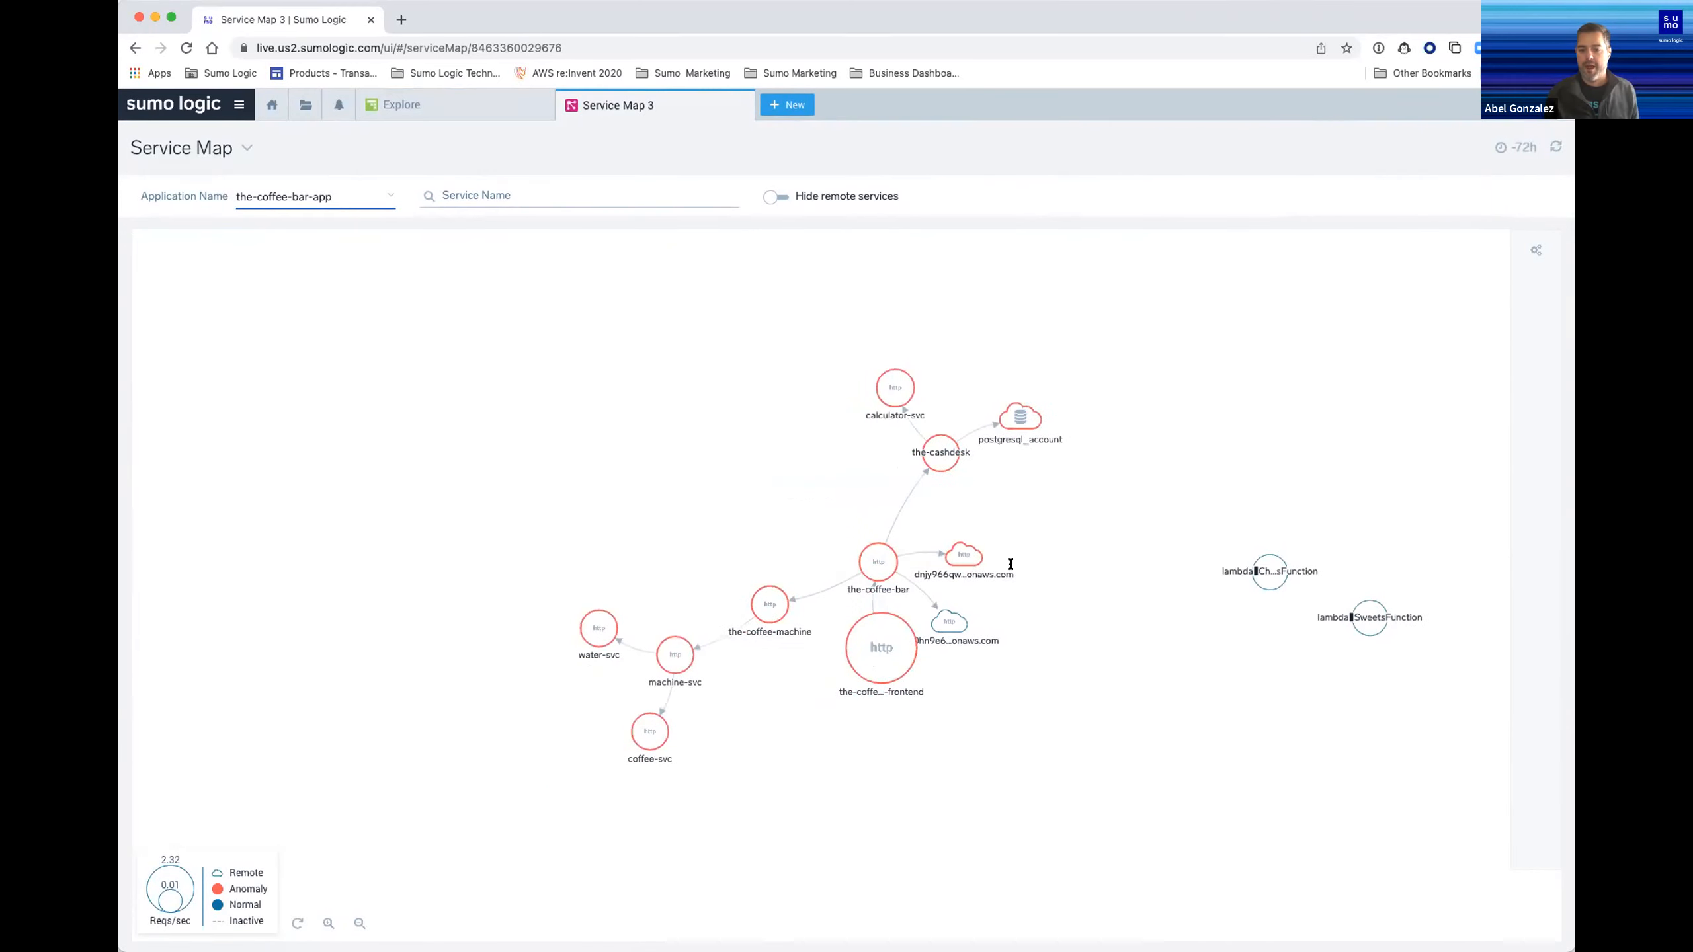
mouse_move(1270, 568)
mouse_move(880, 652)
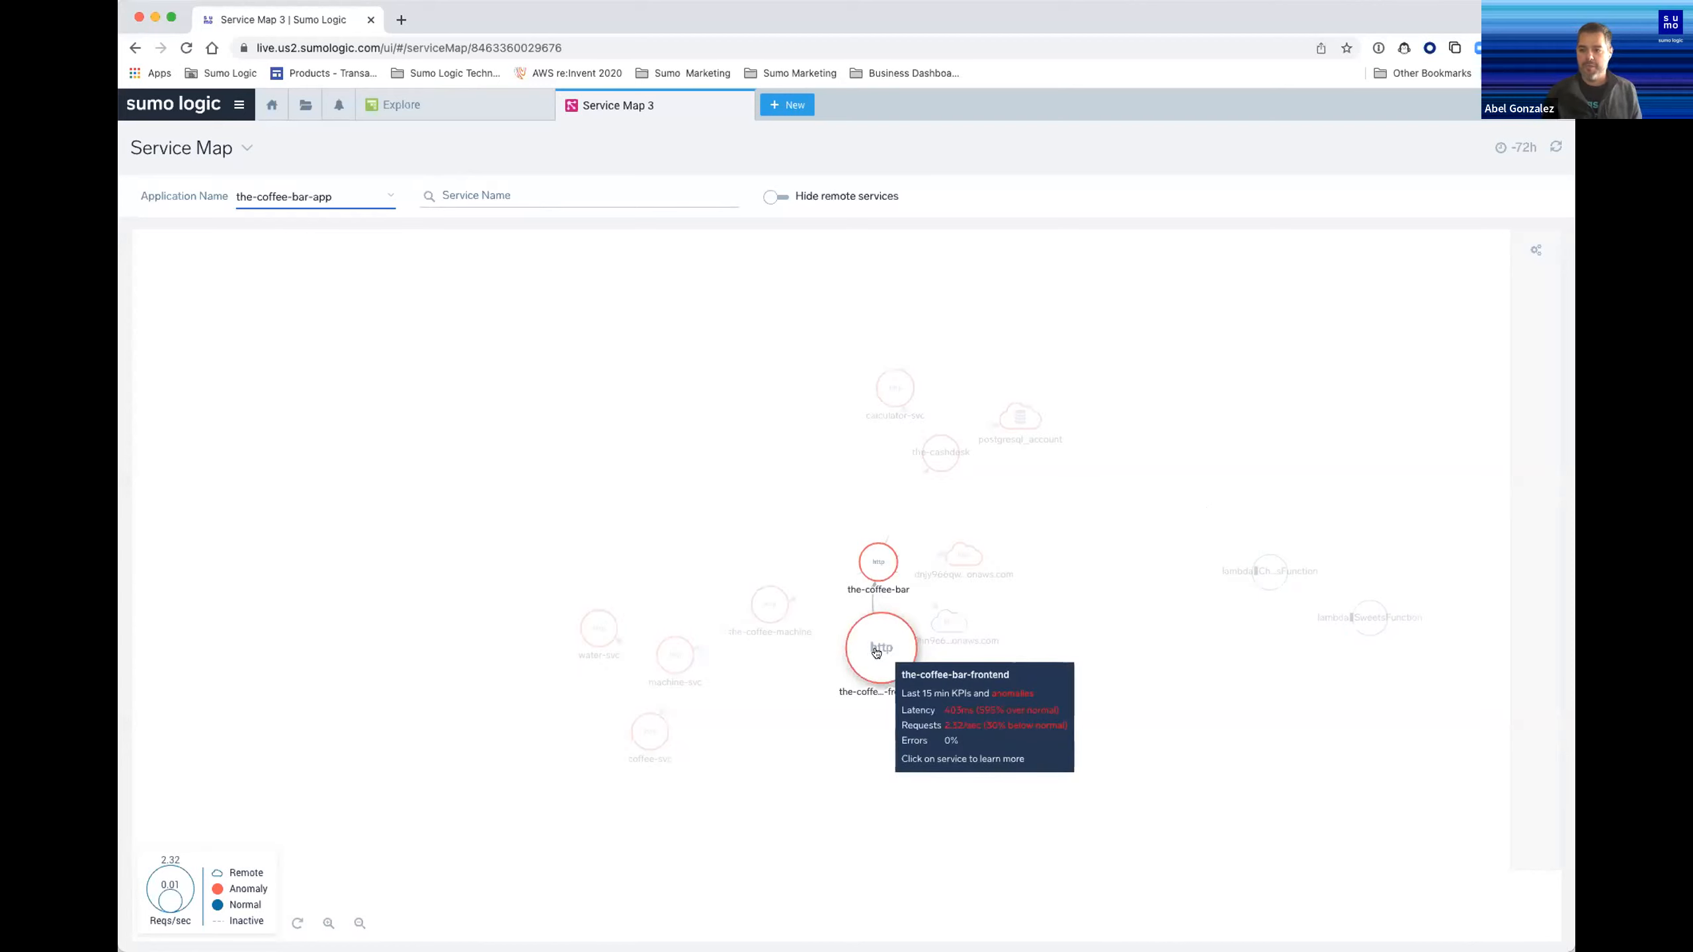
mouse_move(877, 565)
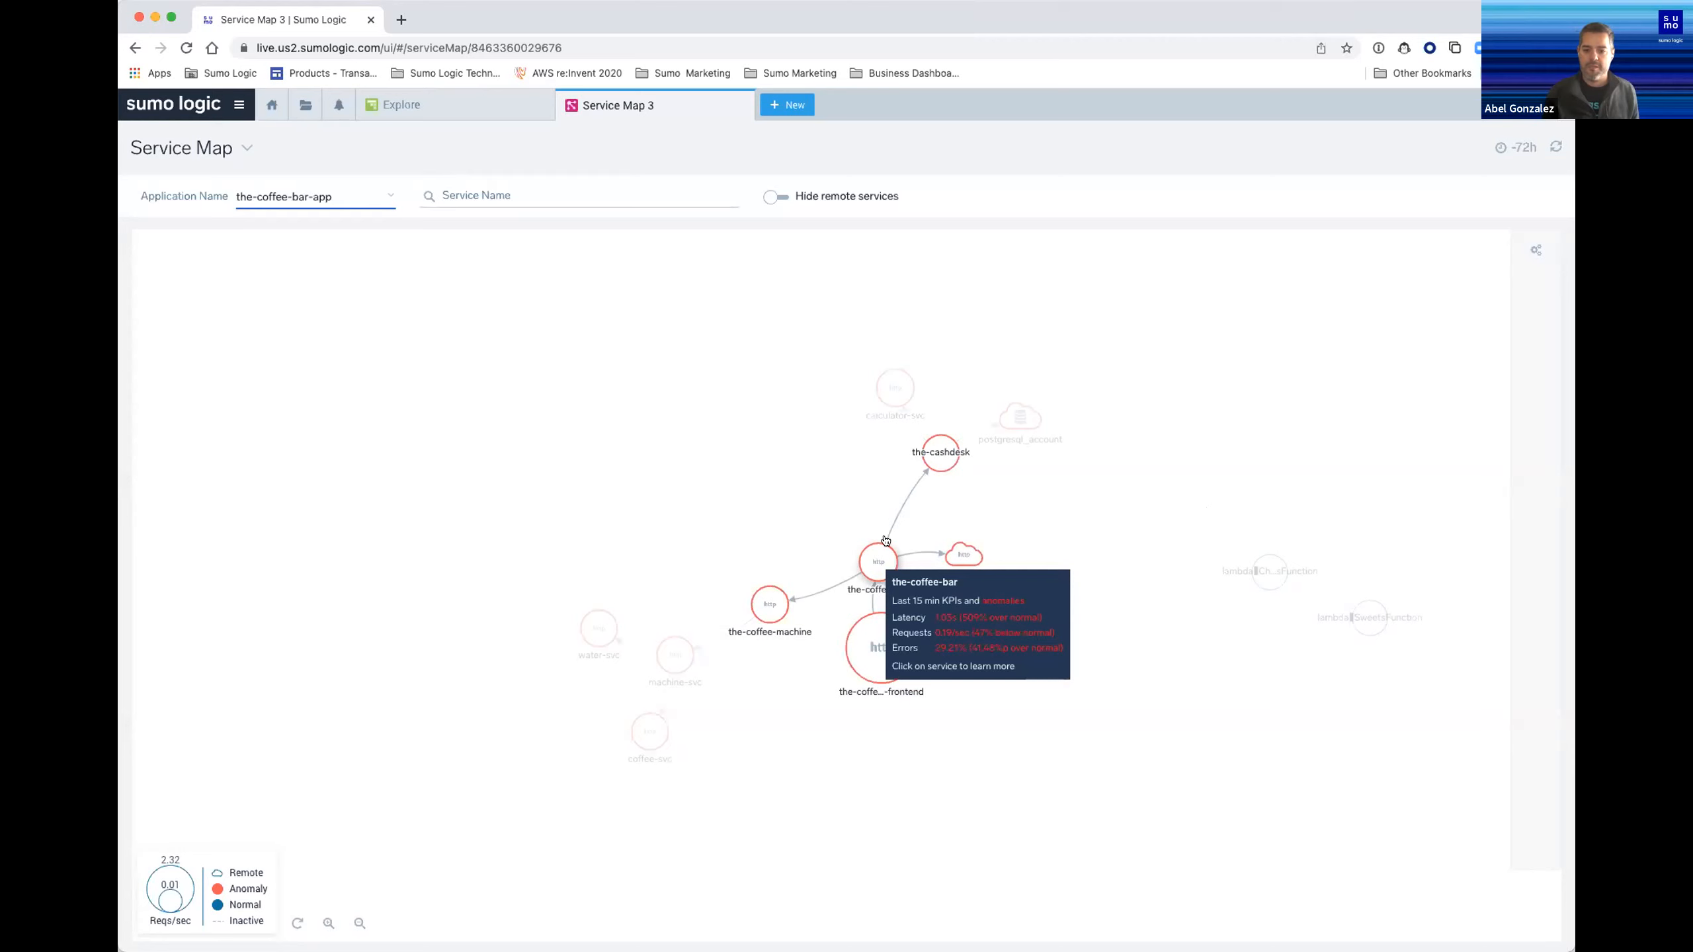
mouse_move(762, 611)
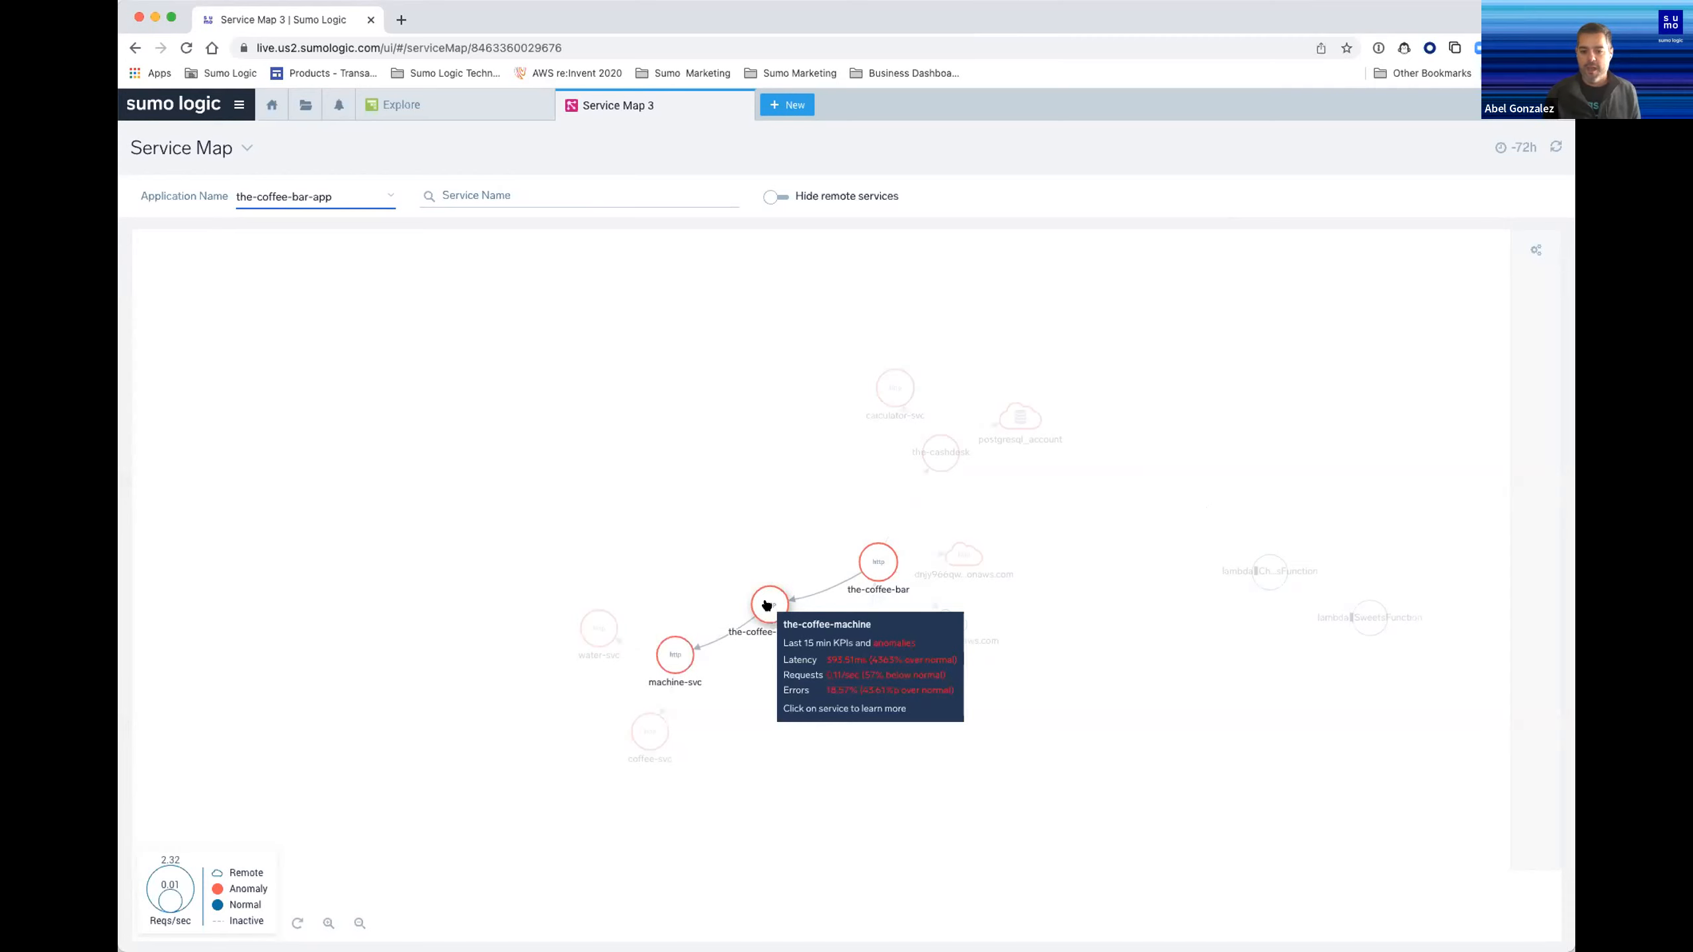
click(767, 605)
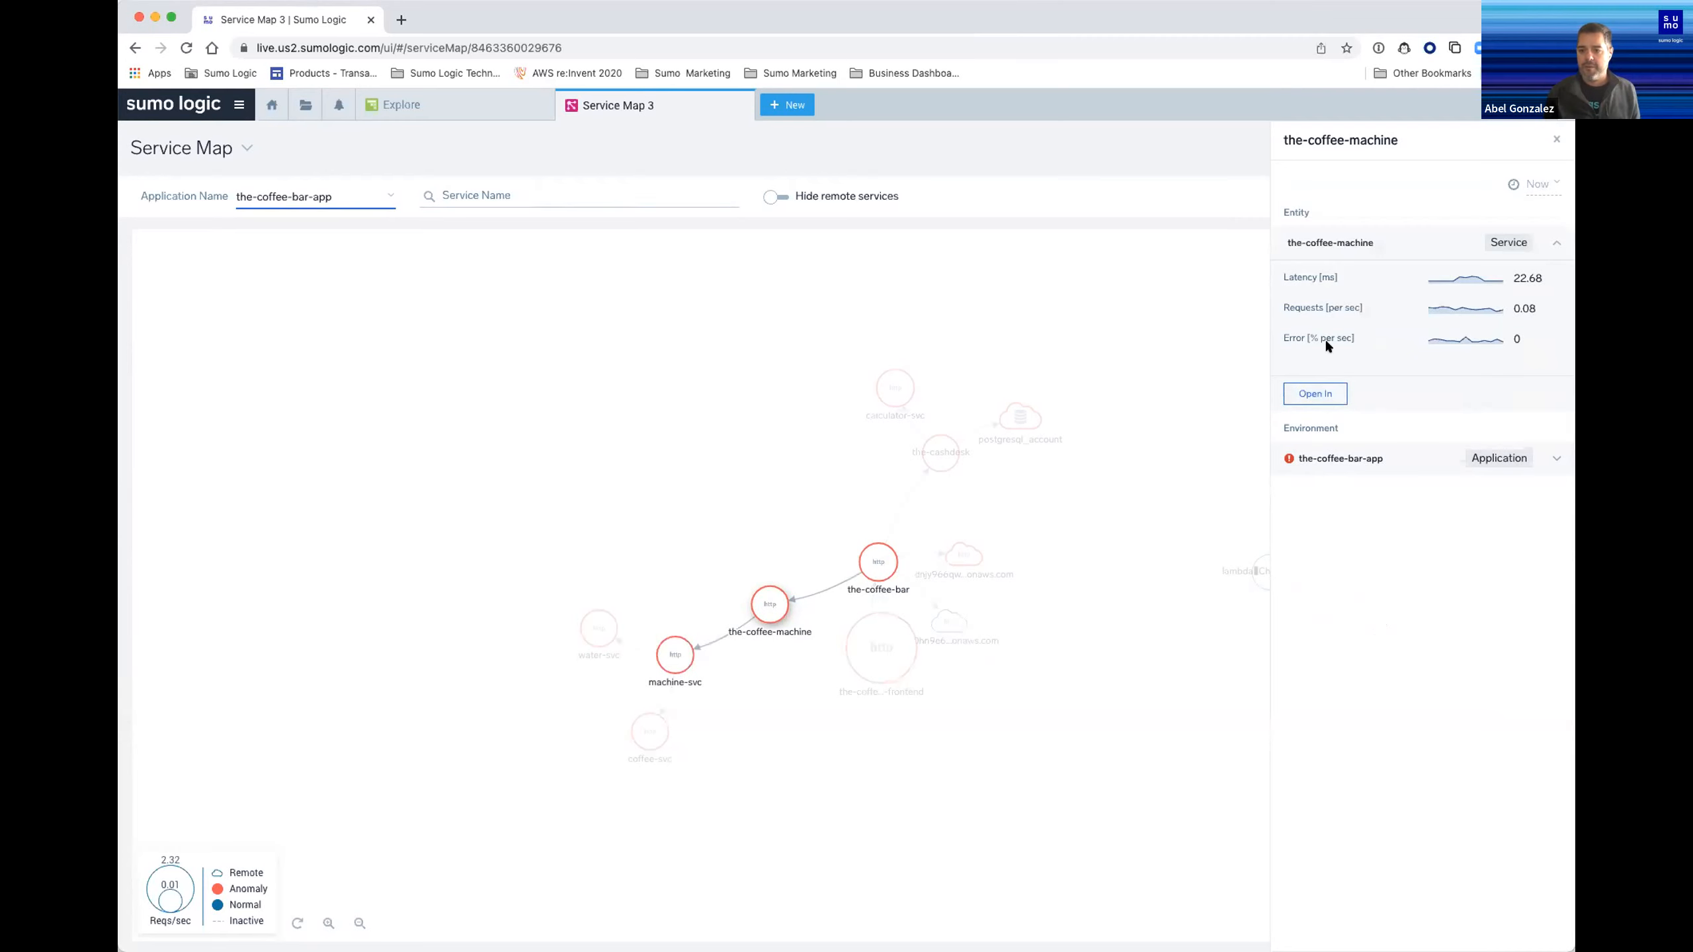
Select the machine-svc service on the map and open its traces
click(670, 652)
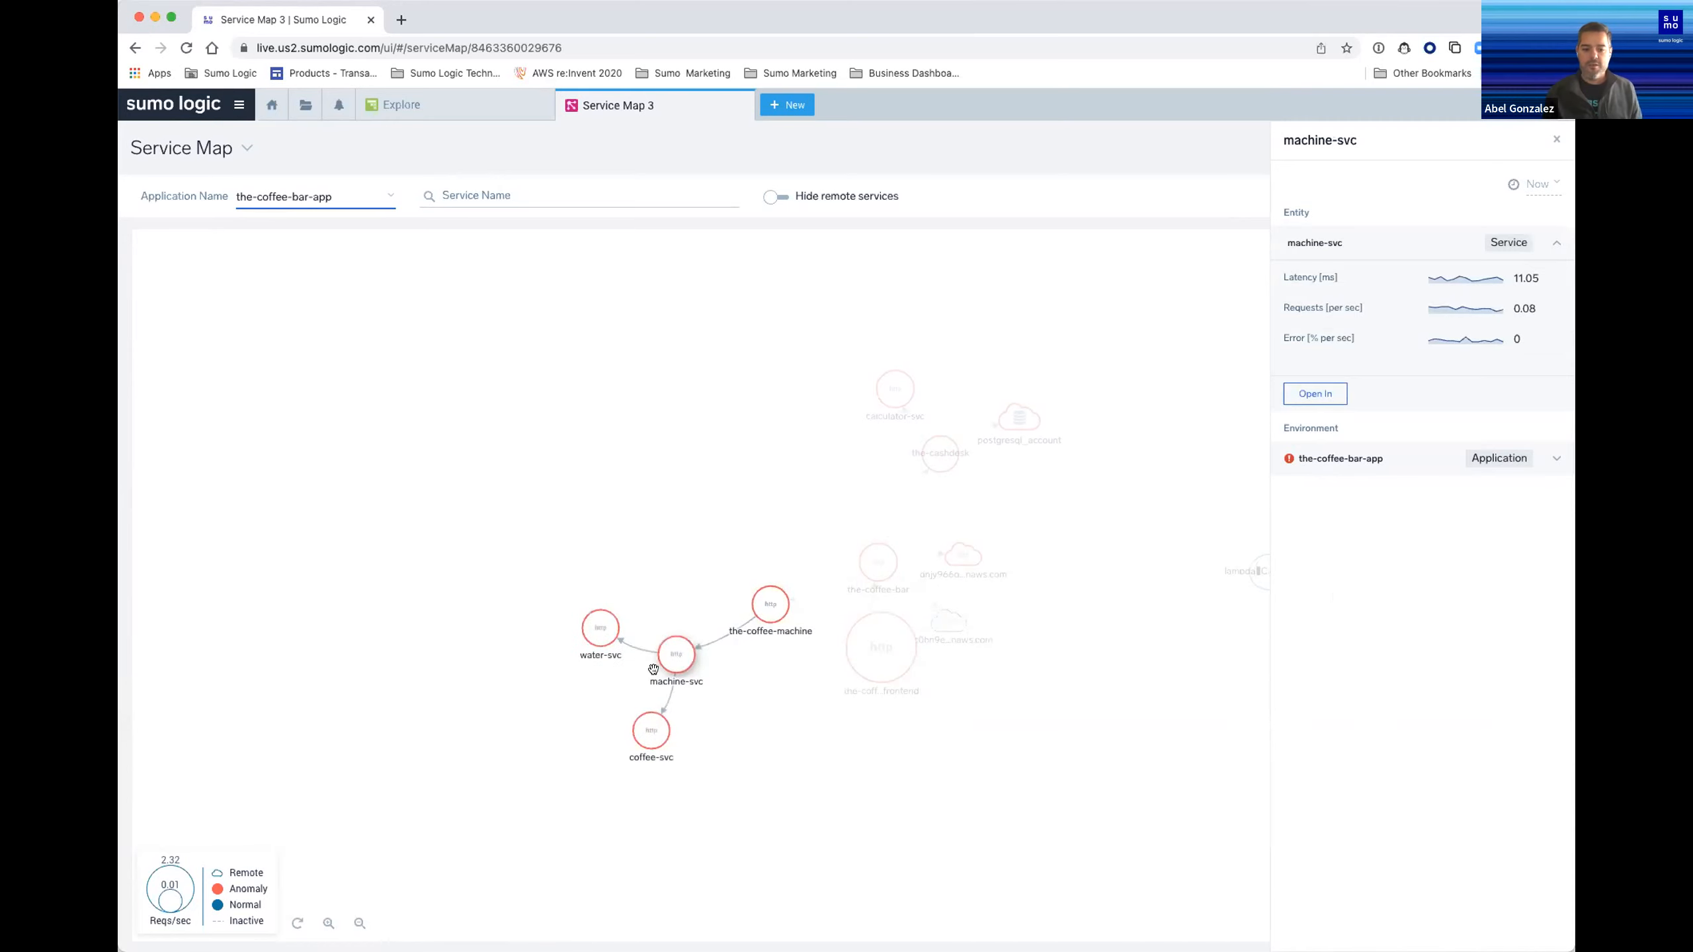
mouse_move(676, 660)
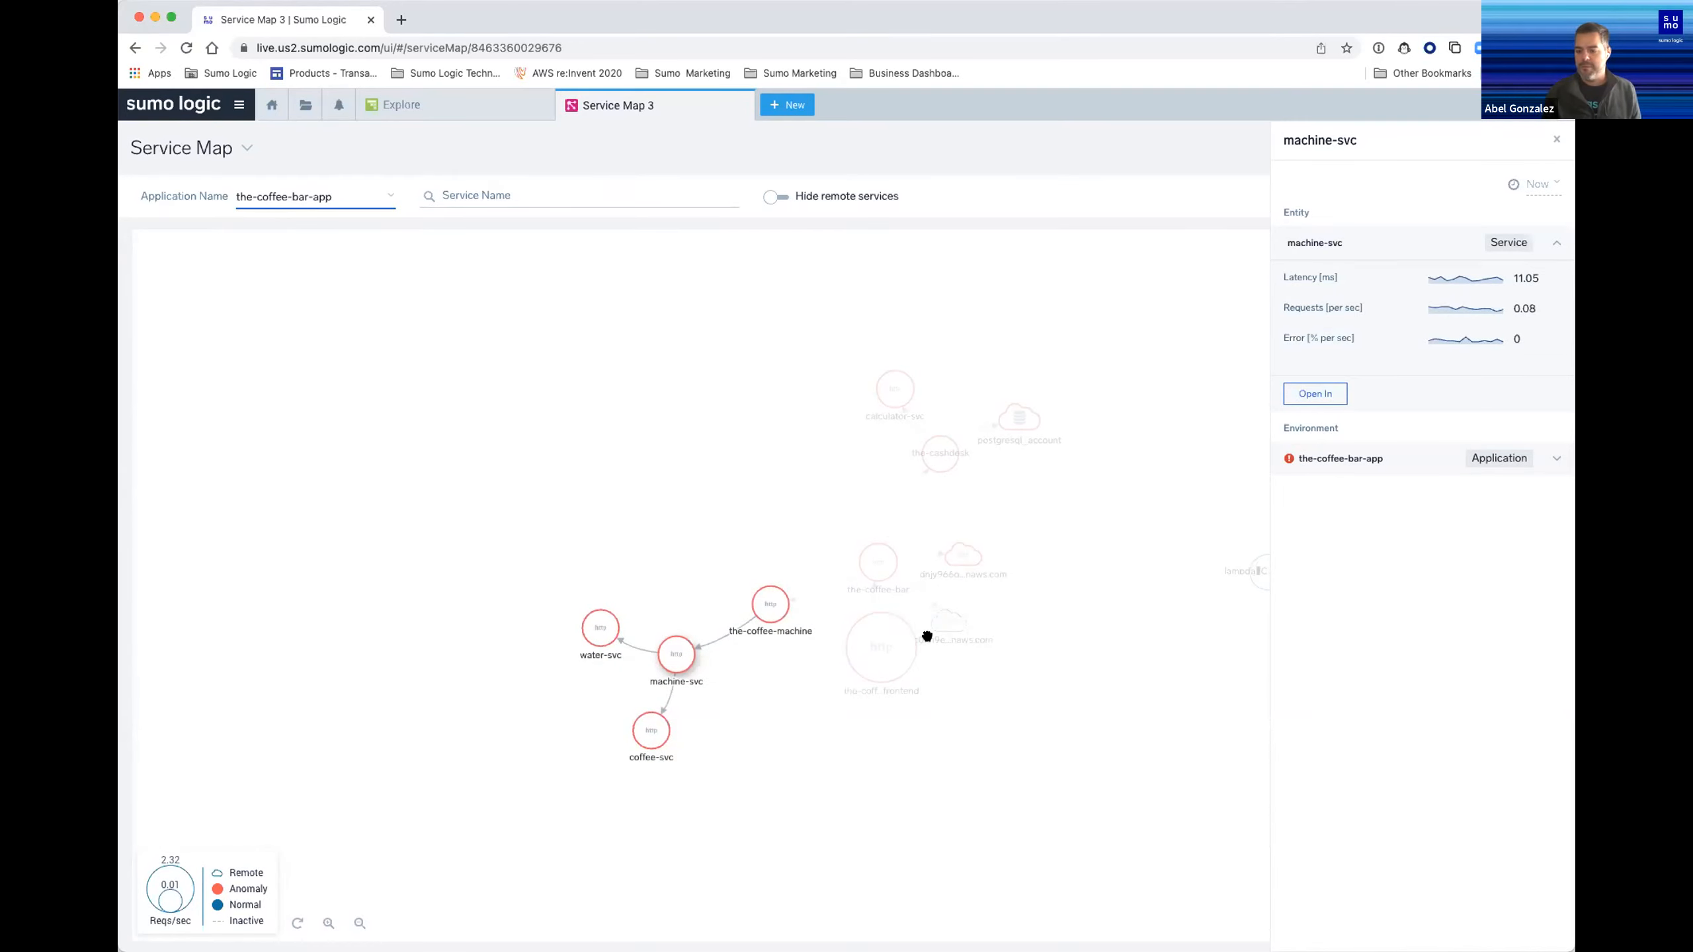
click(1325, 395)
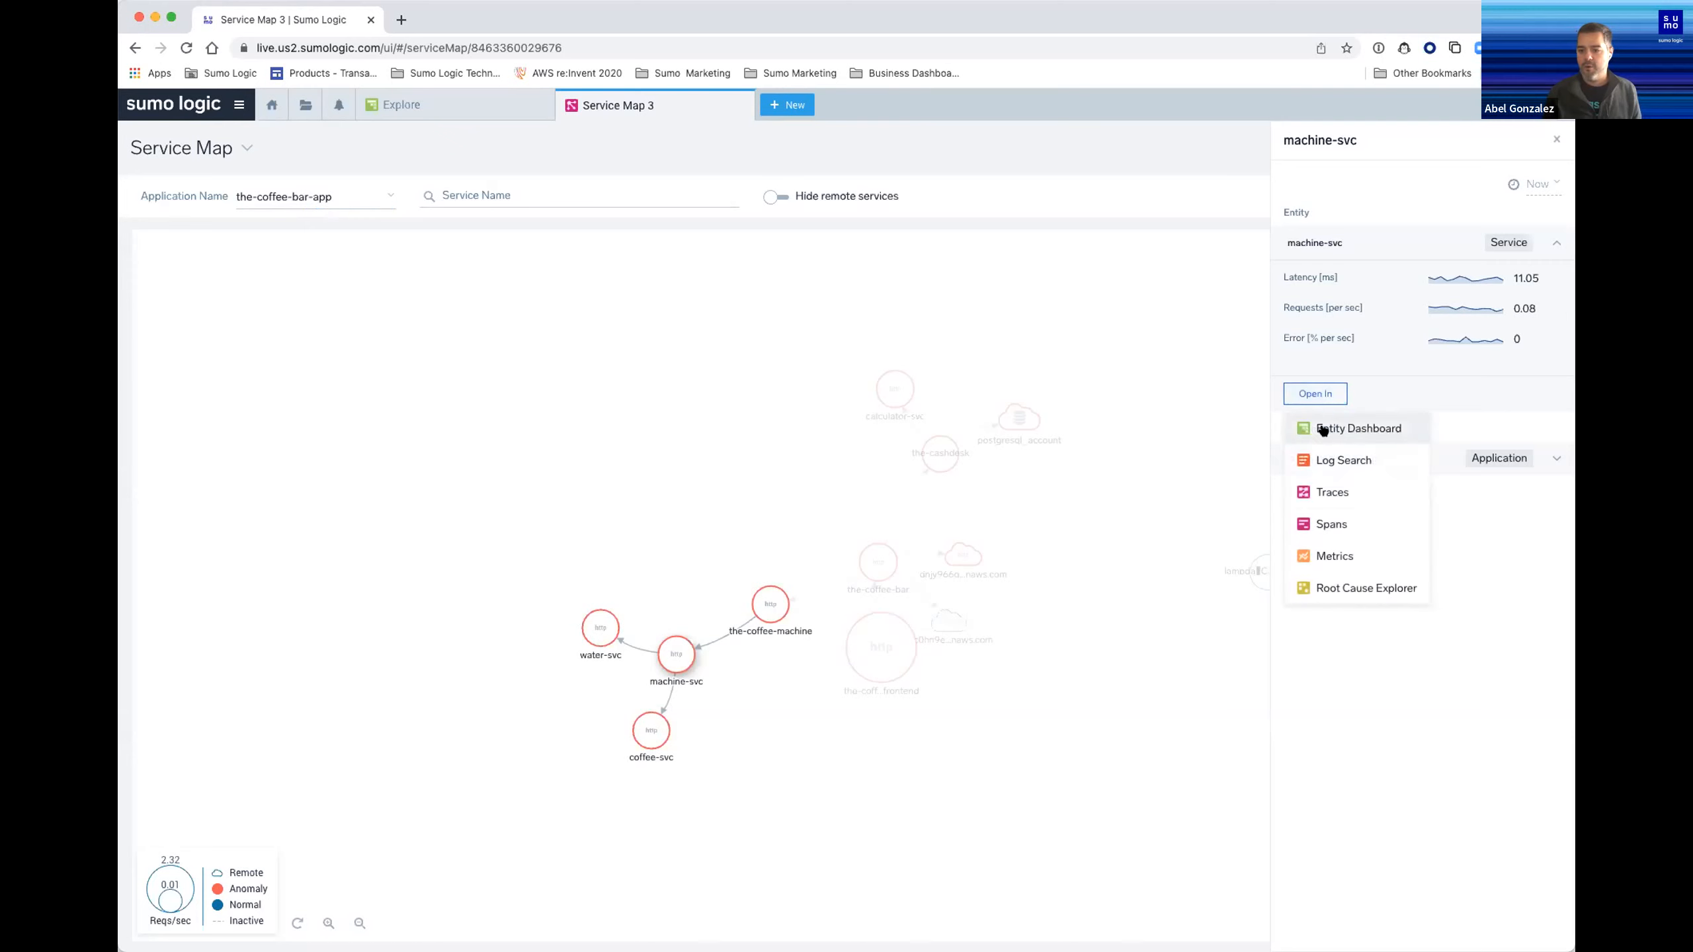
click(1320, 492)
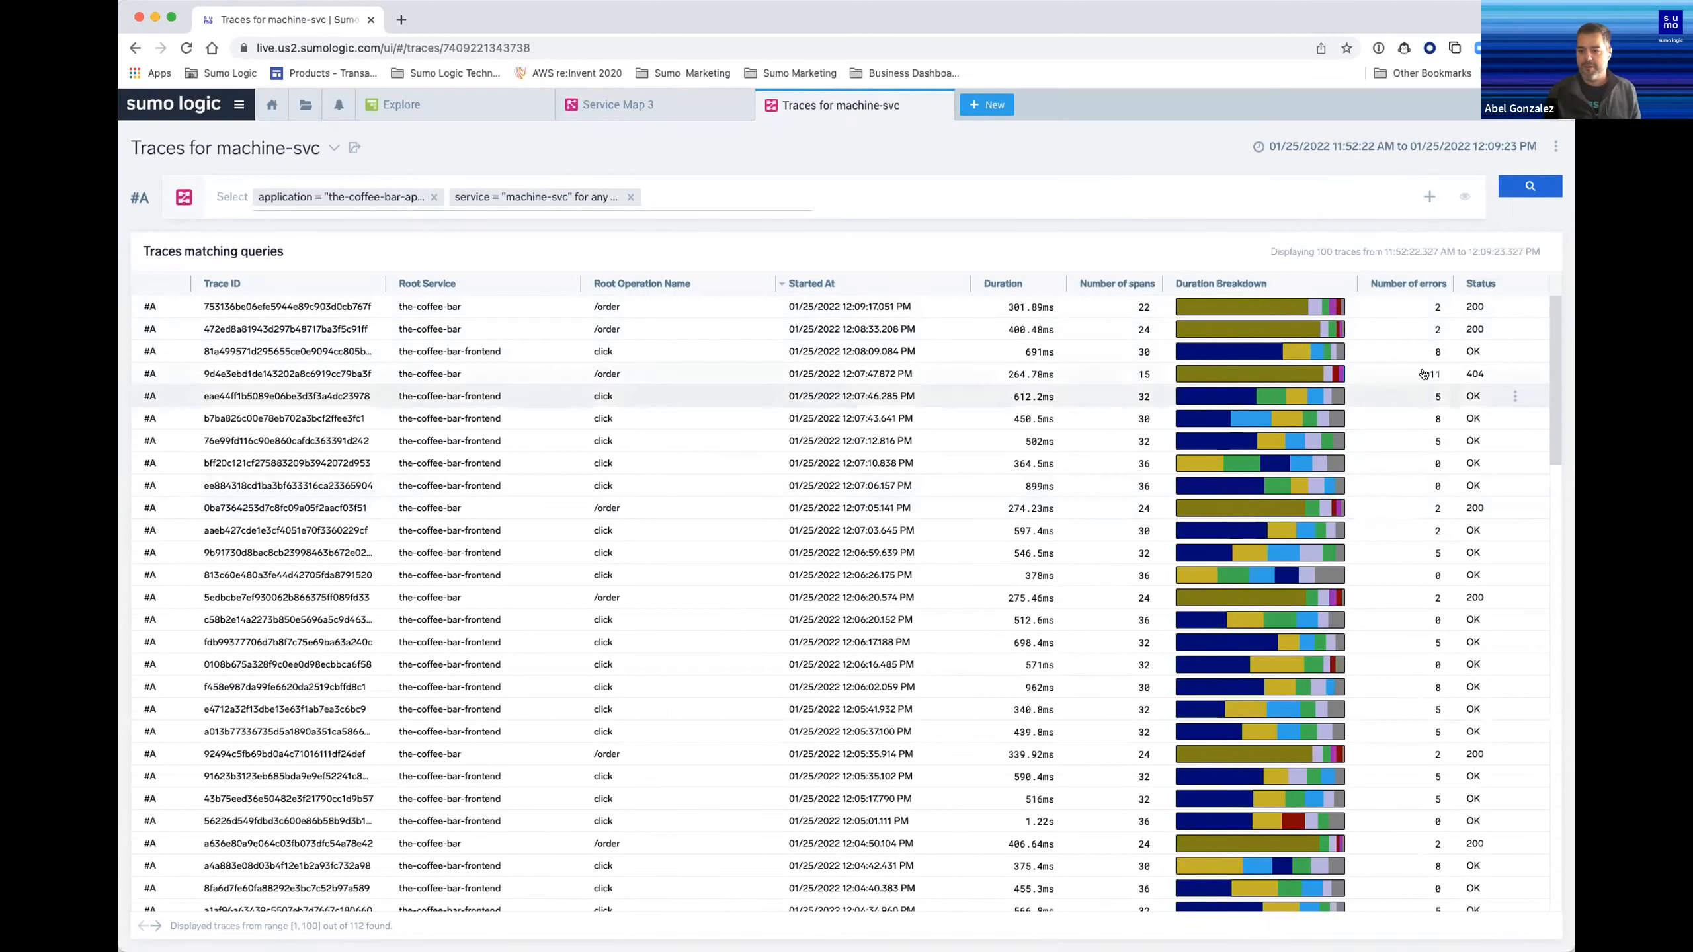
Filter the machine-svc traces with the additional condition numErrors > 5
click(721, 193)
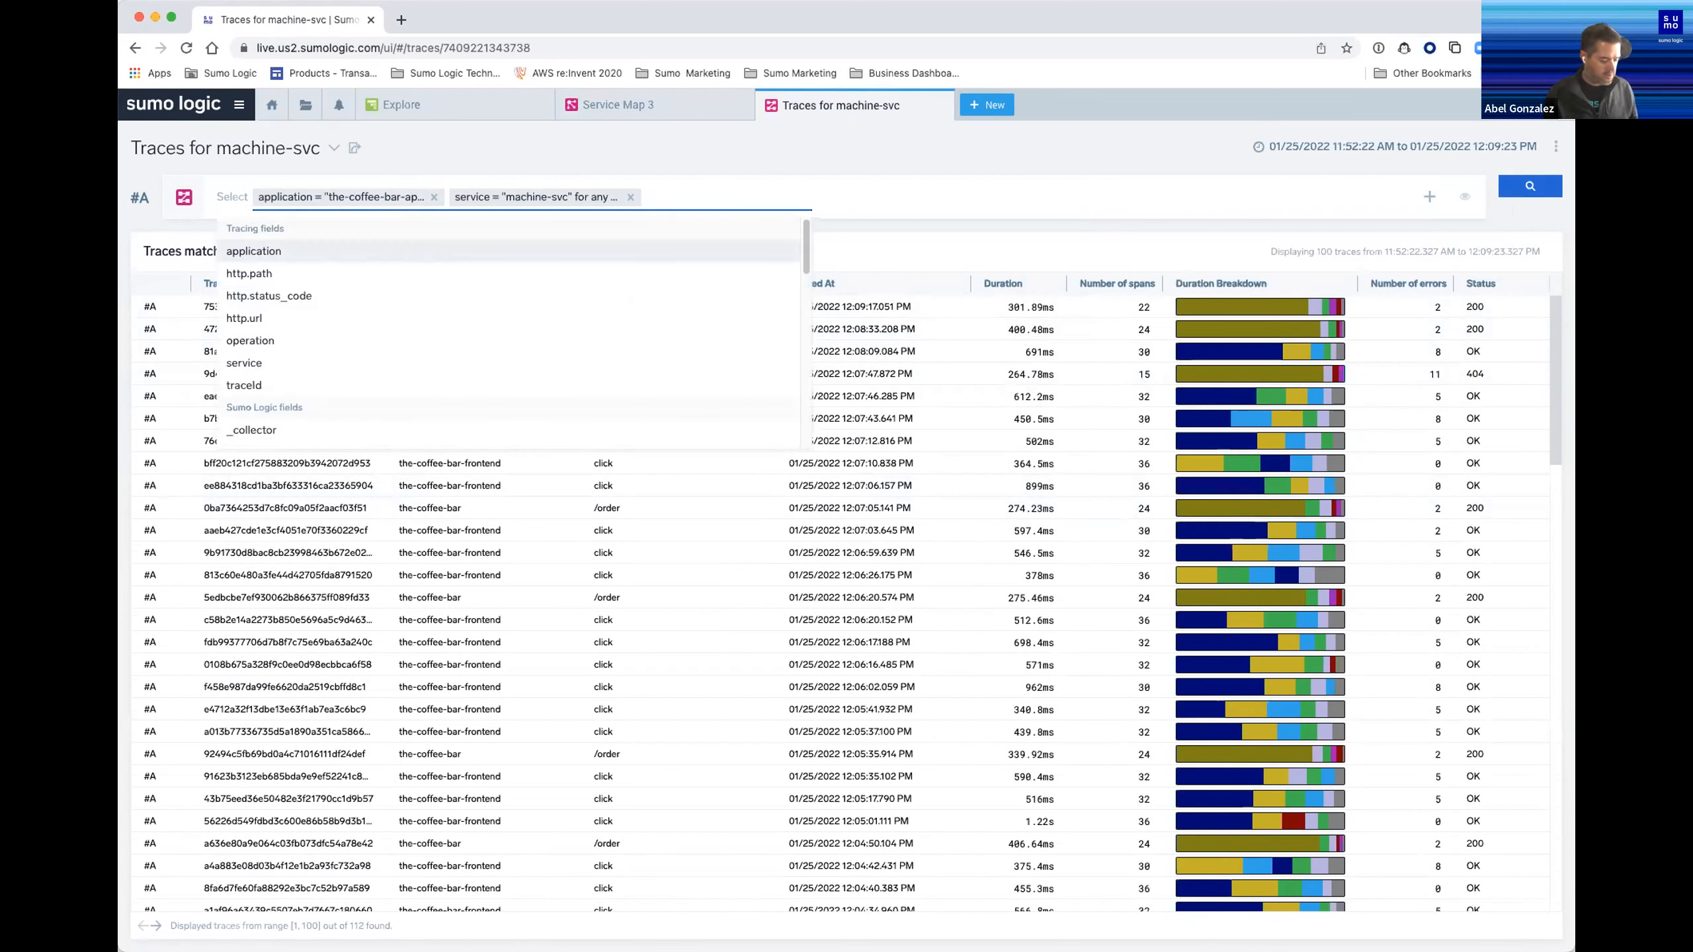
text(err)
click(575, 251)
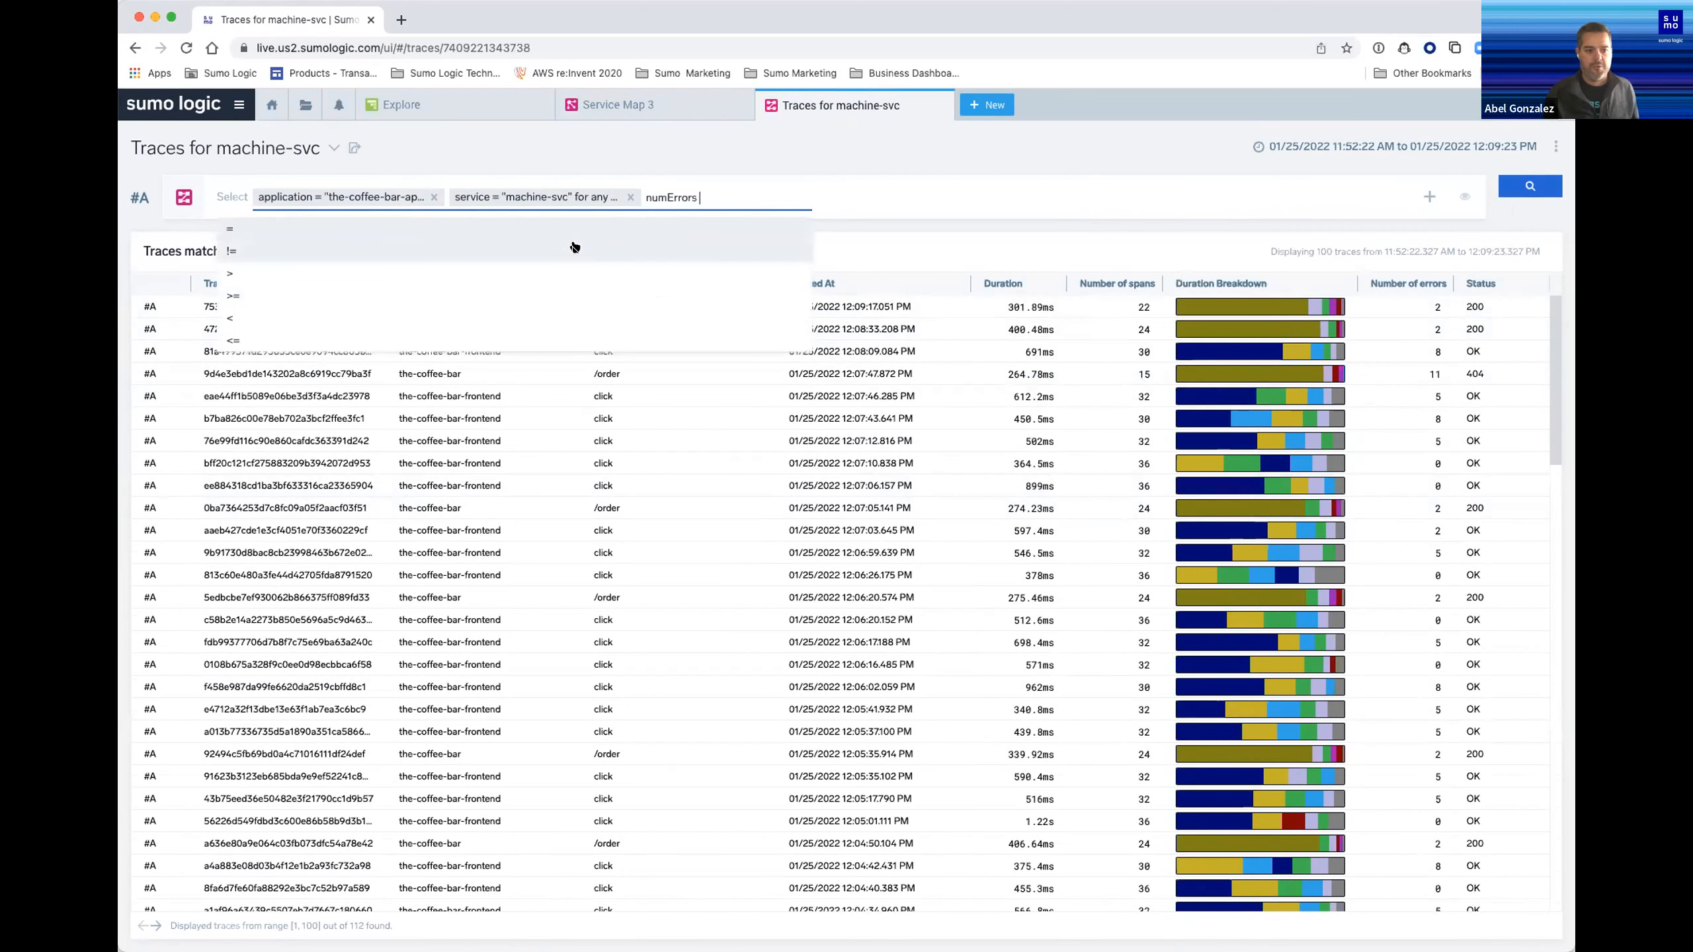
text(5)
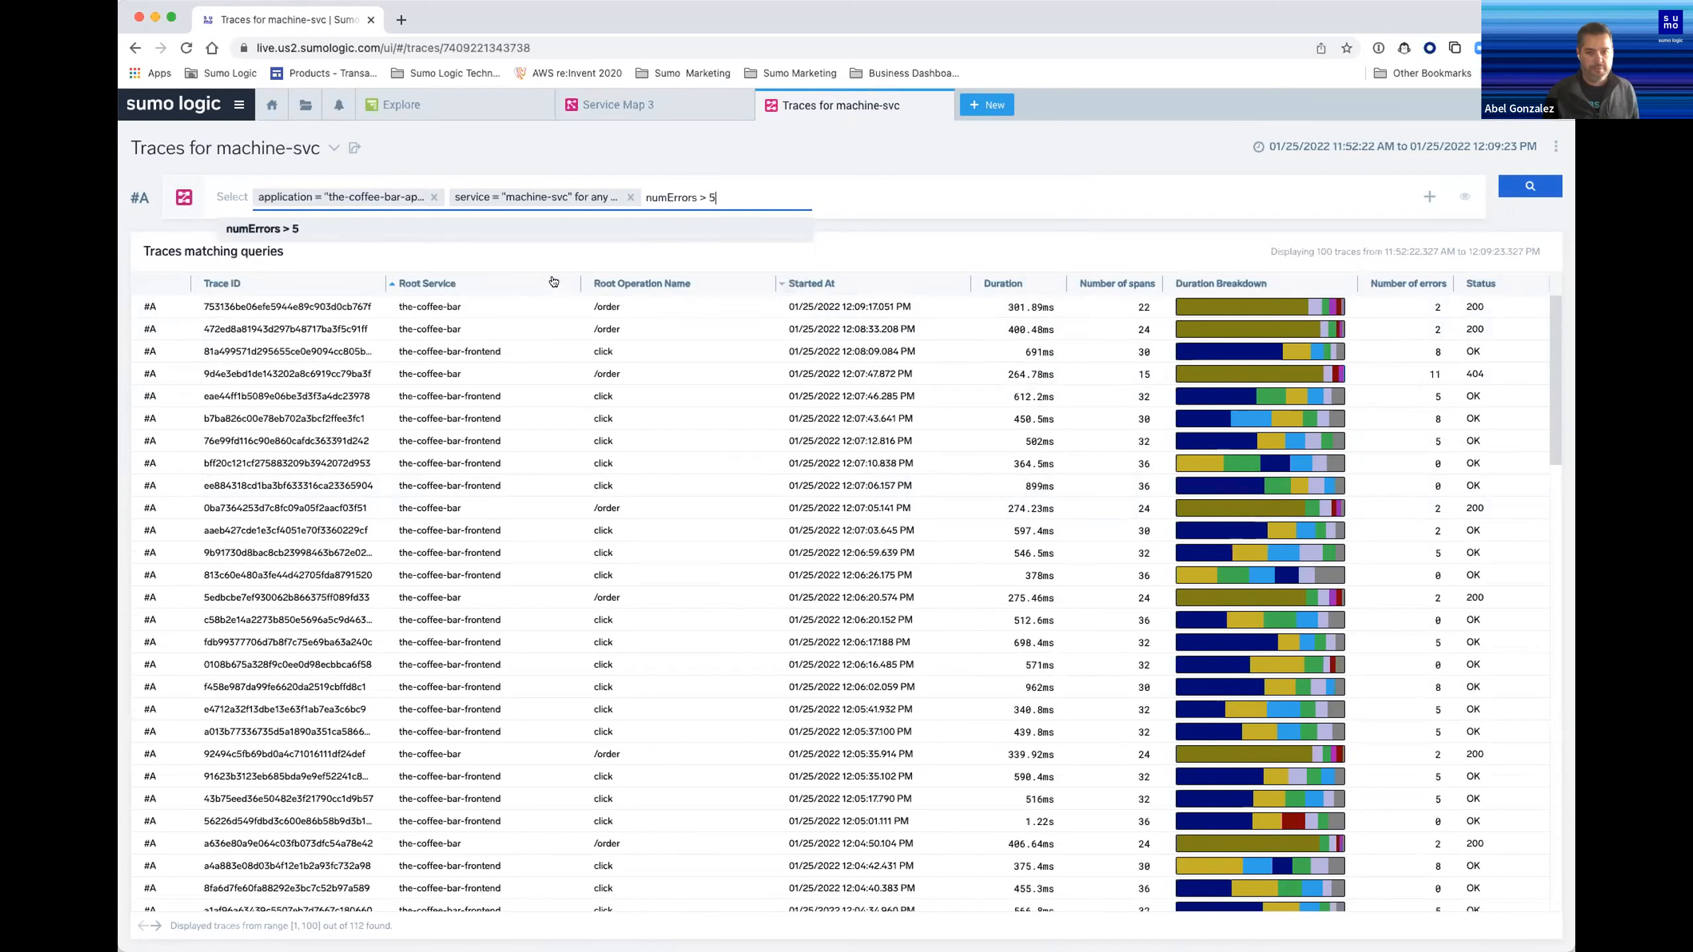
click(552, 233)
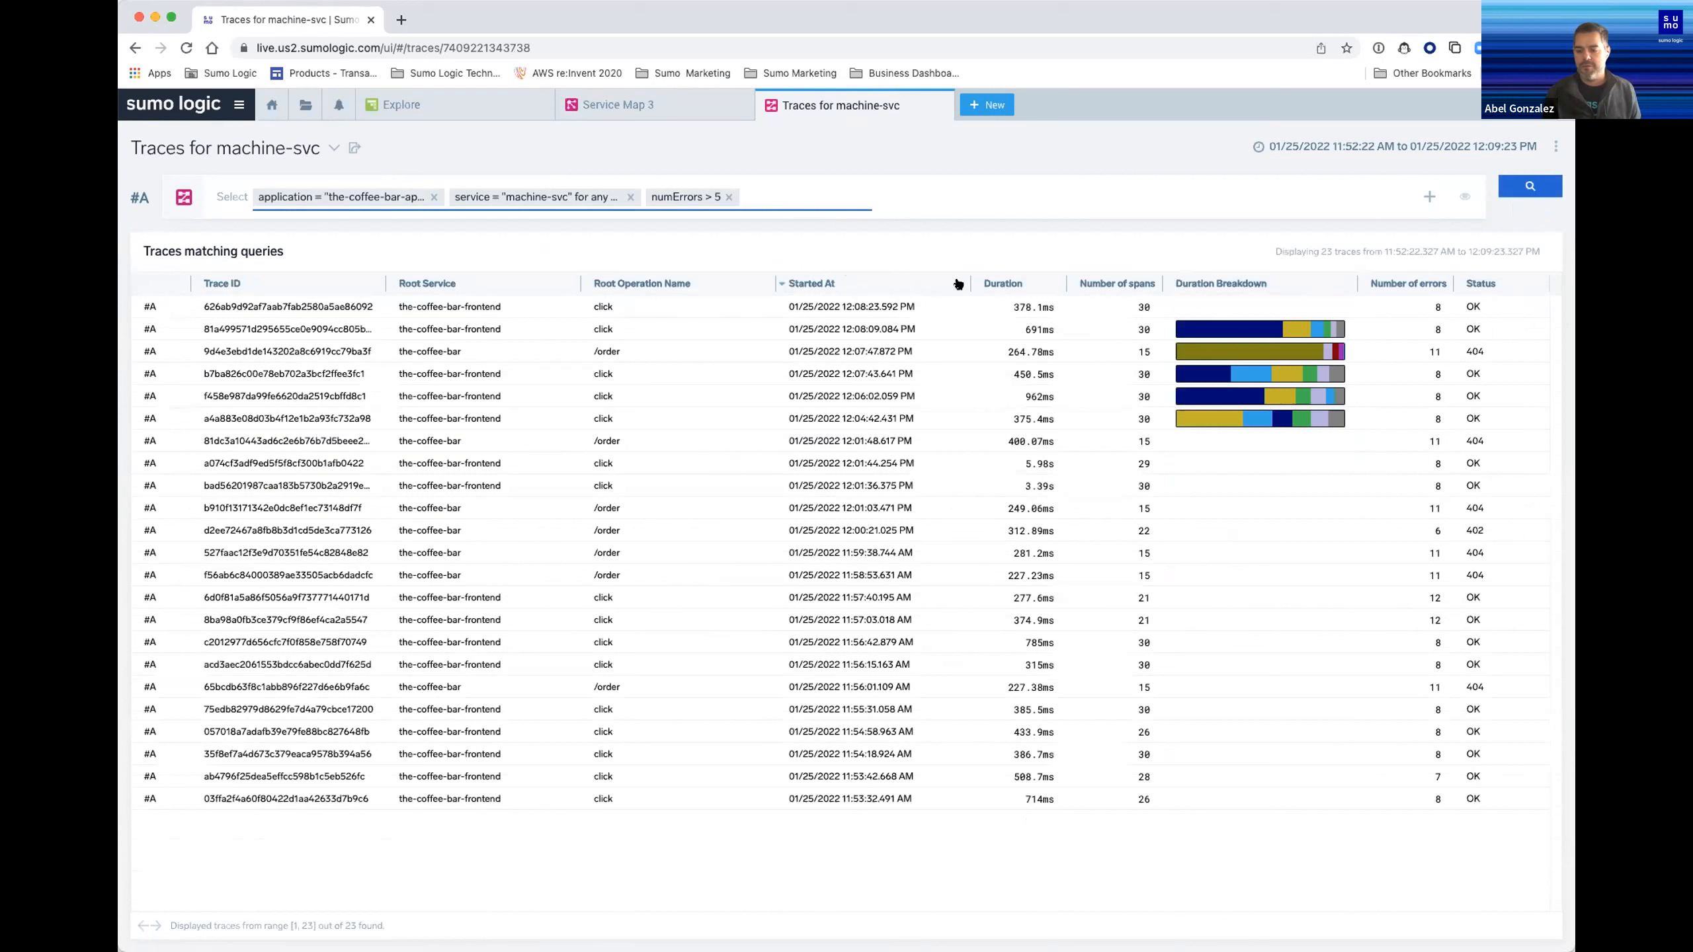
Open the 691 ms the-coffee-bar-frontend click trace, restrict it to error spans, and show the machine-svc POST /prepare_coffee span's details
click(1094, 330)
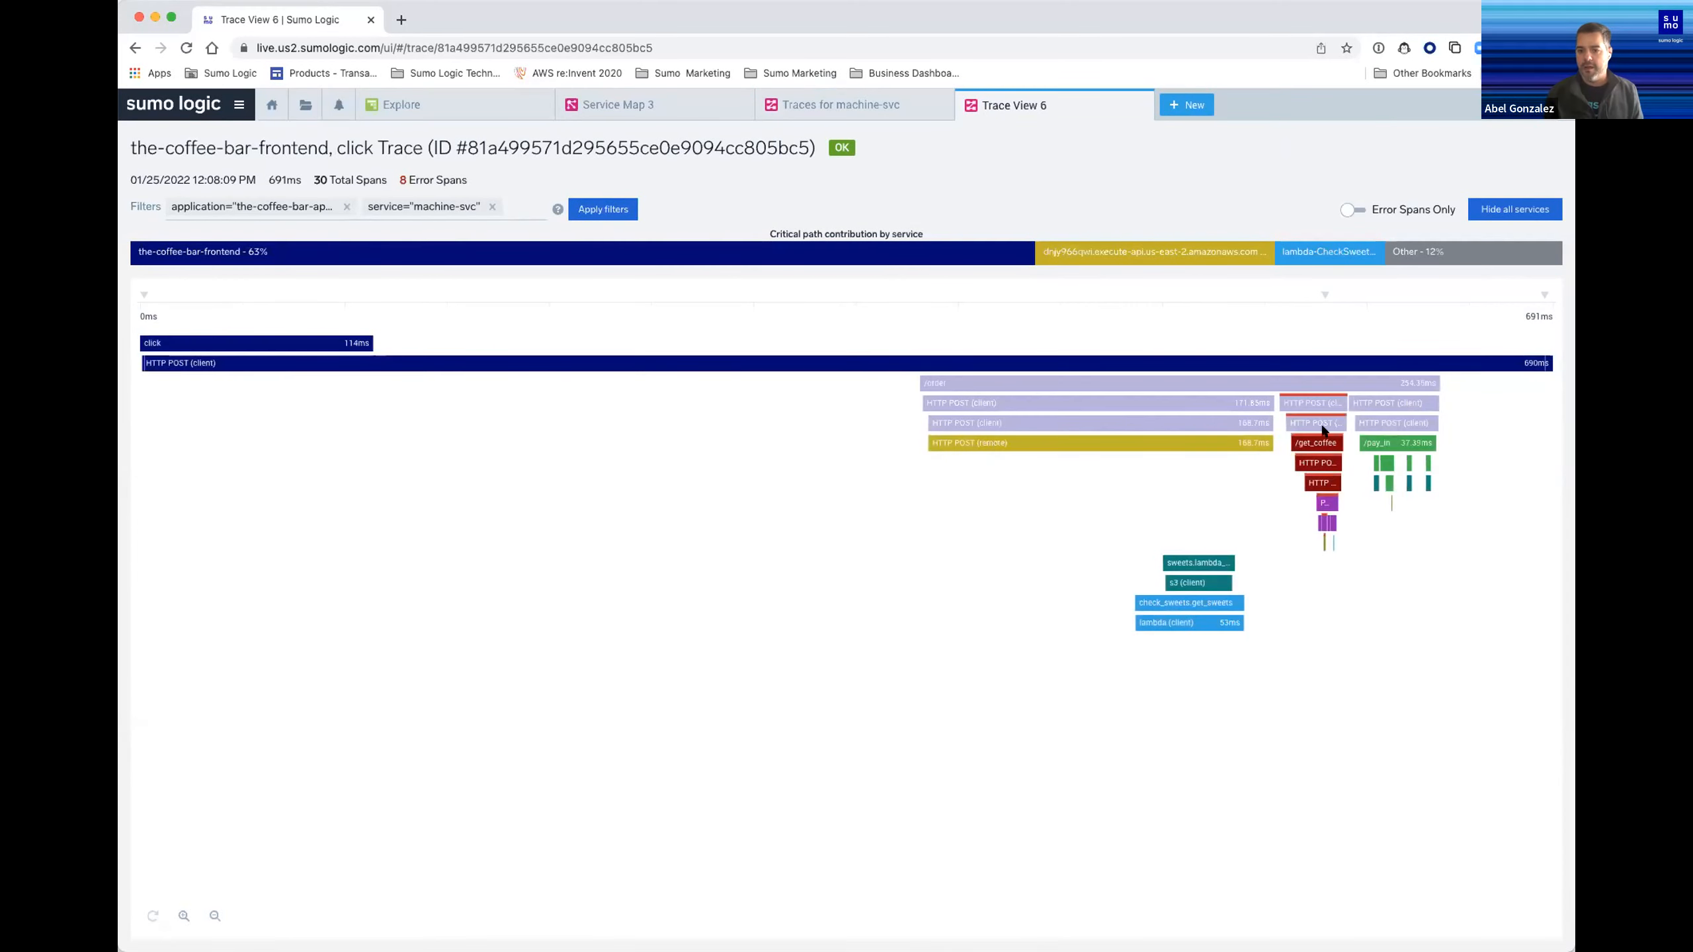
click(1348, 211)
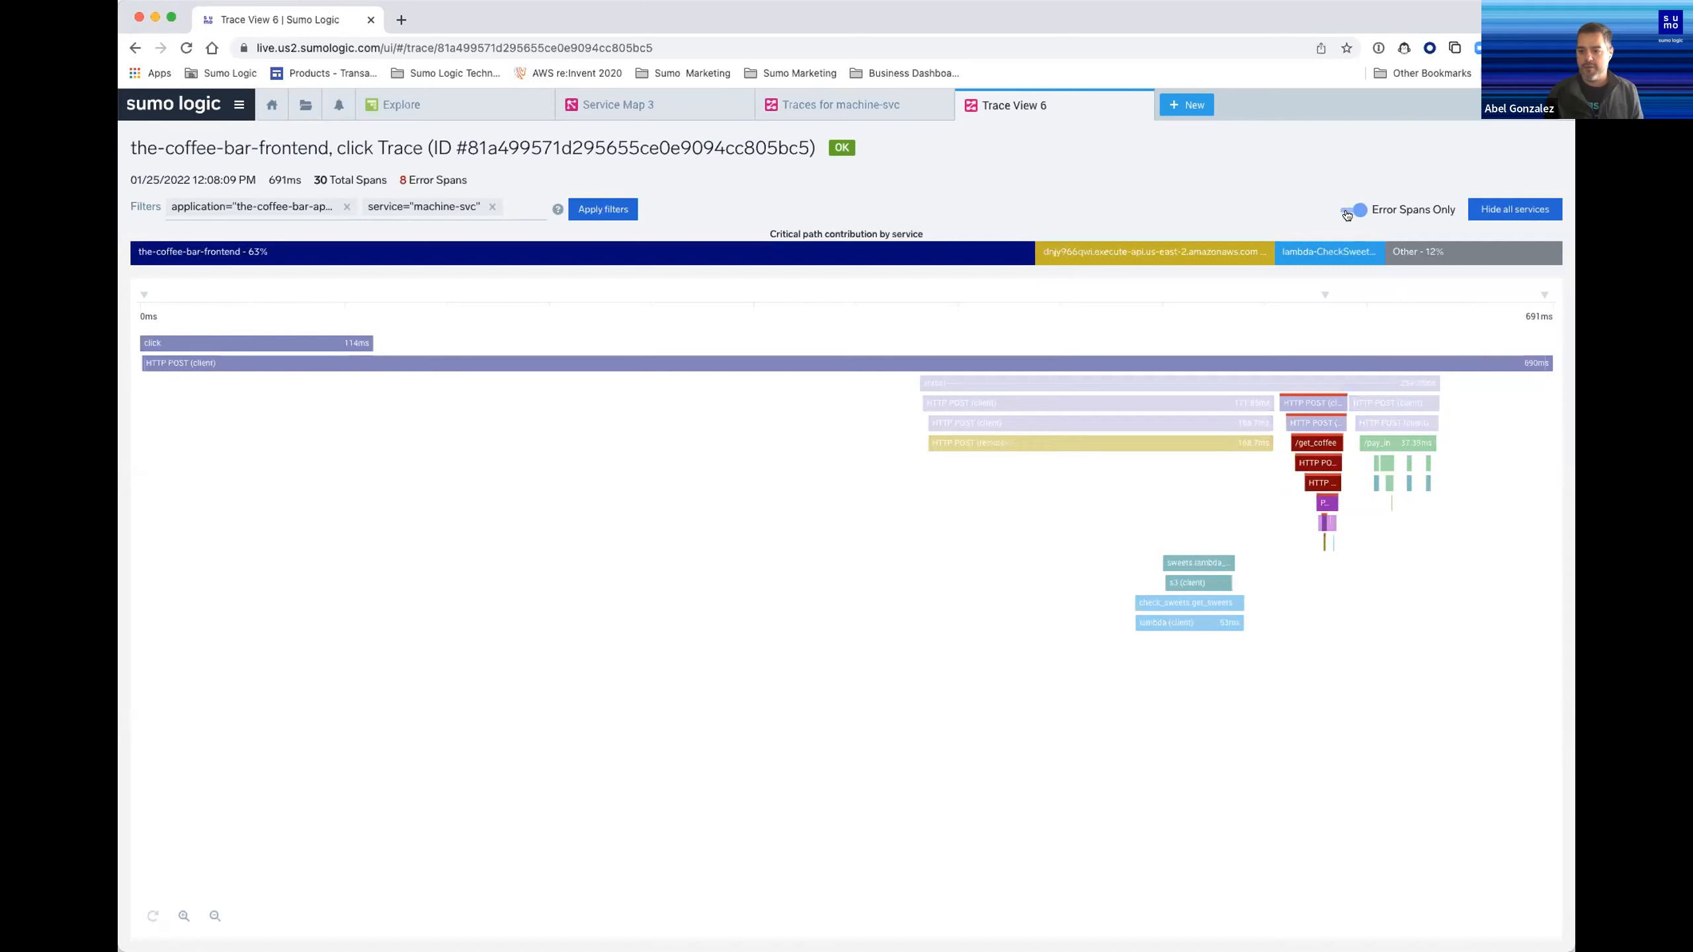
click(1324, 502)
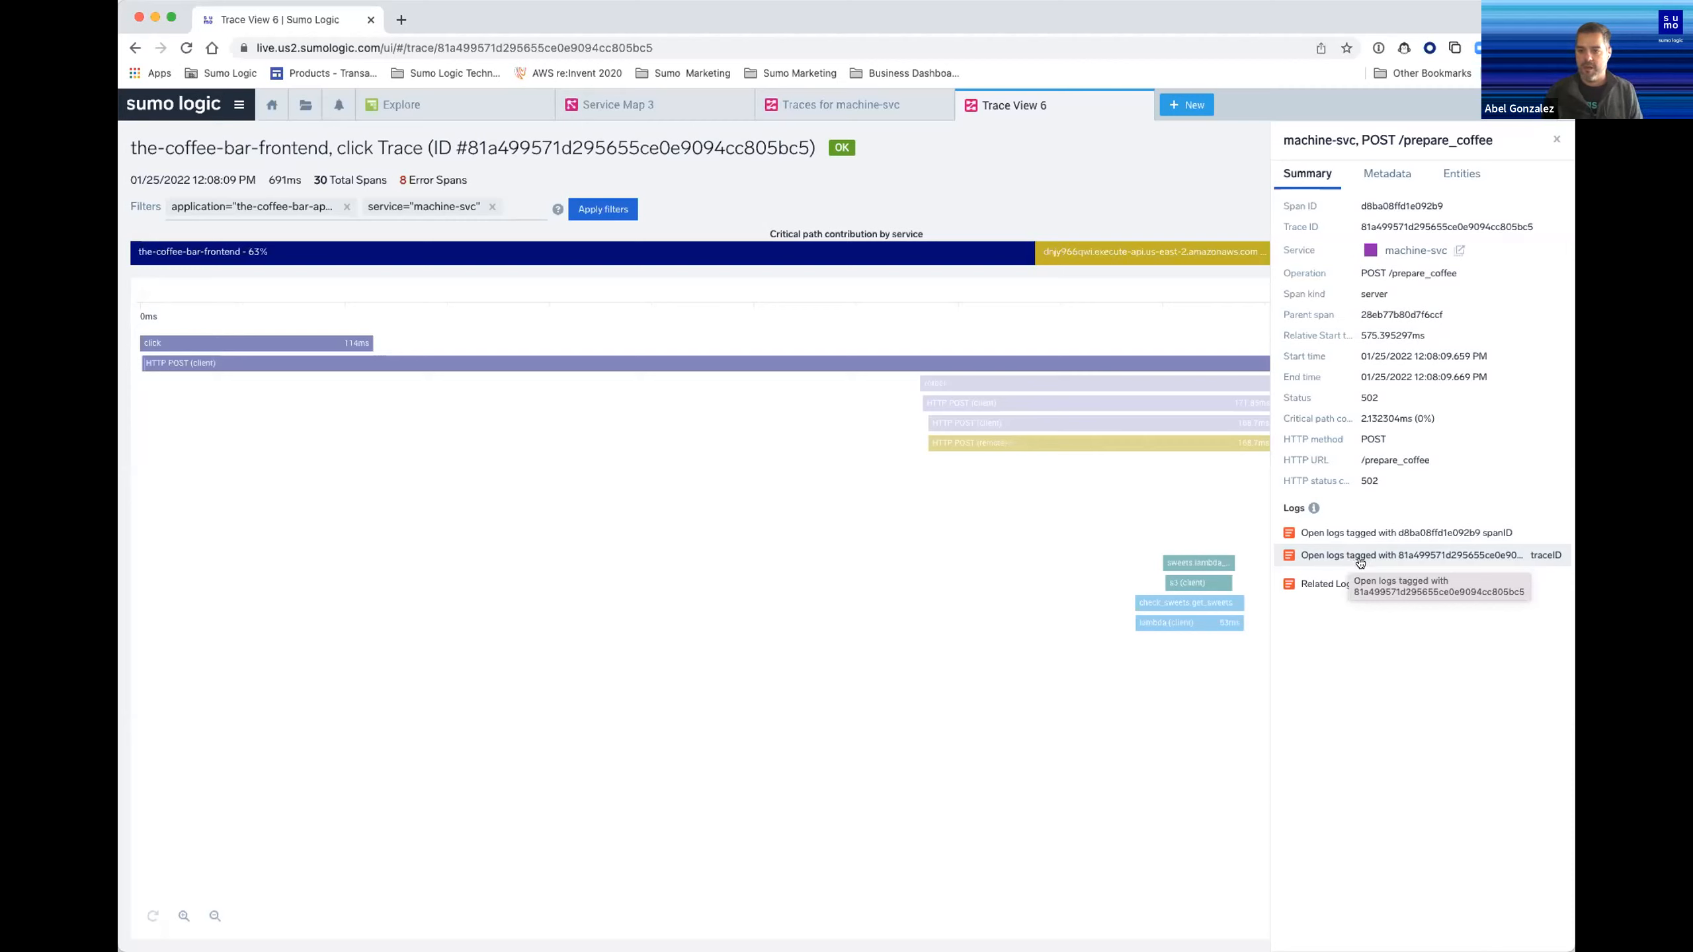
View the machine-svc span's metadata and related entities, and open a log search for its sumologic-the-coffee-bar-machine-svc pod
click(1376, 176)
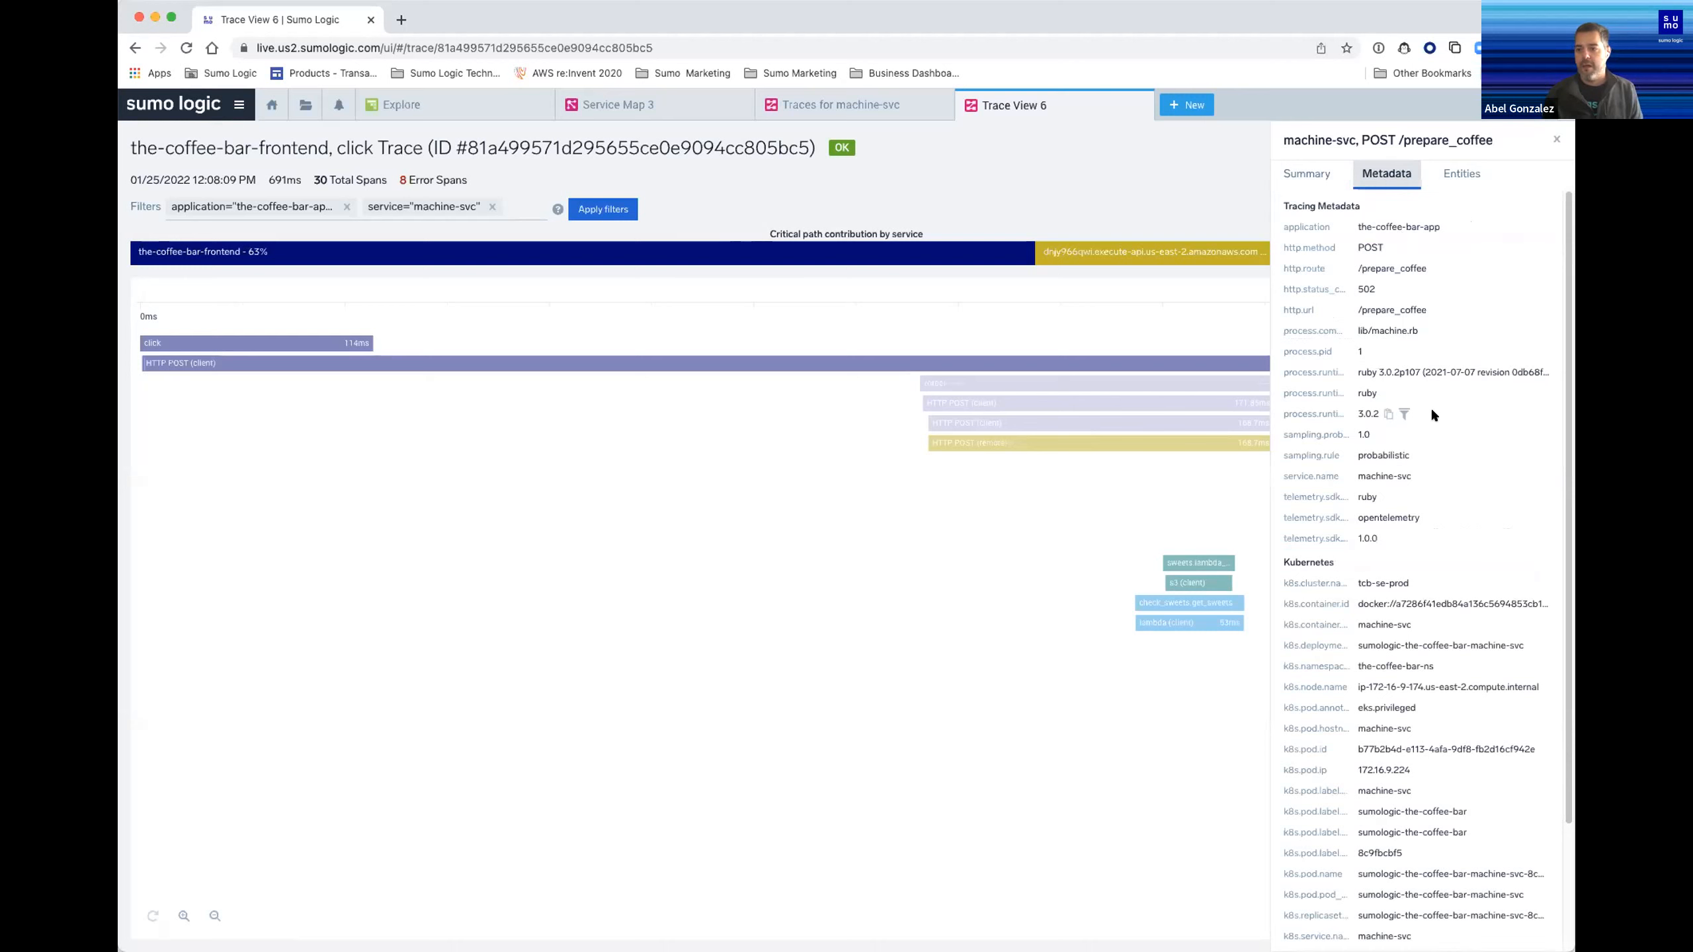
click(1466, 178)
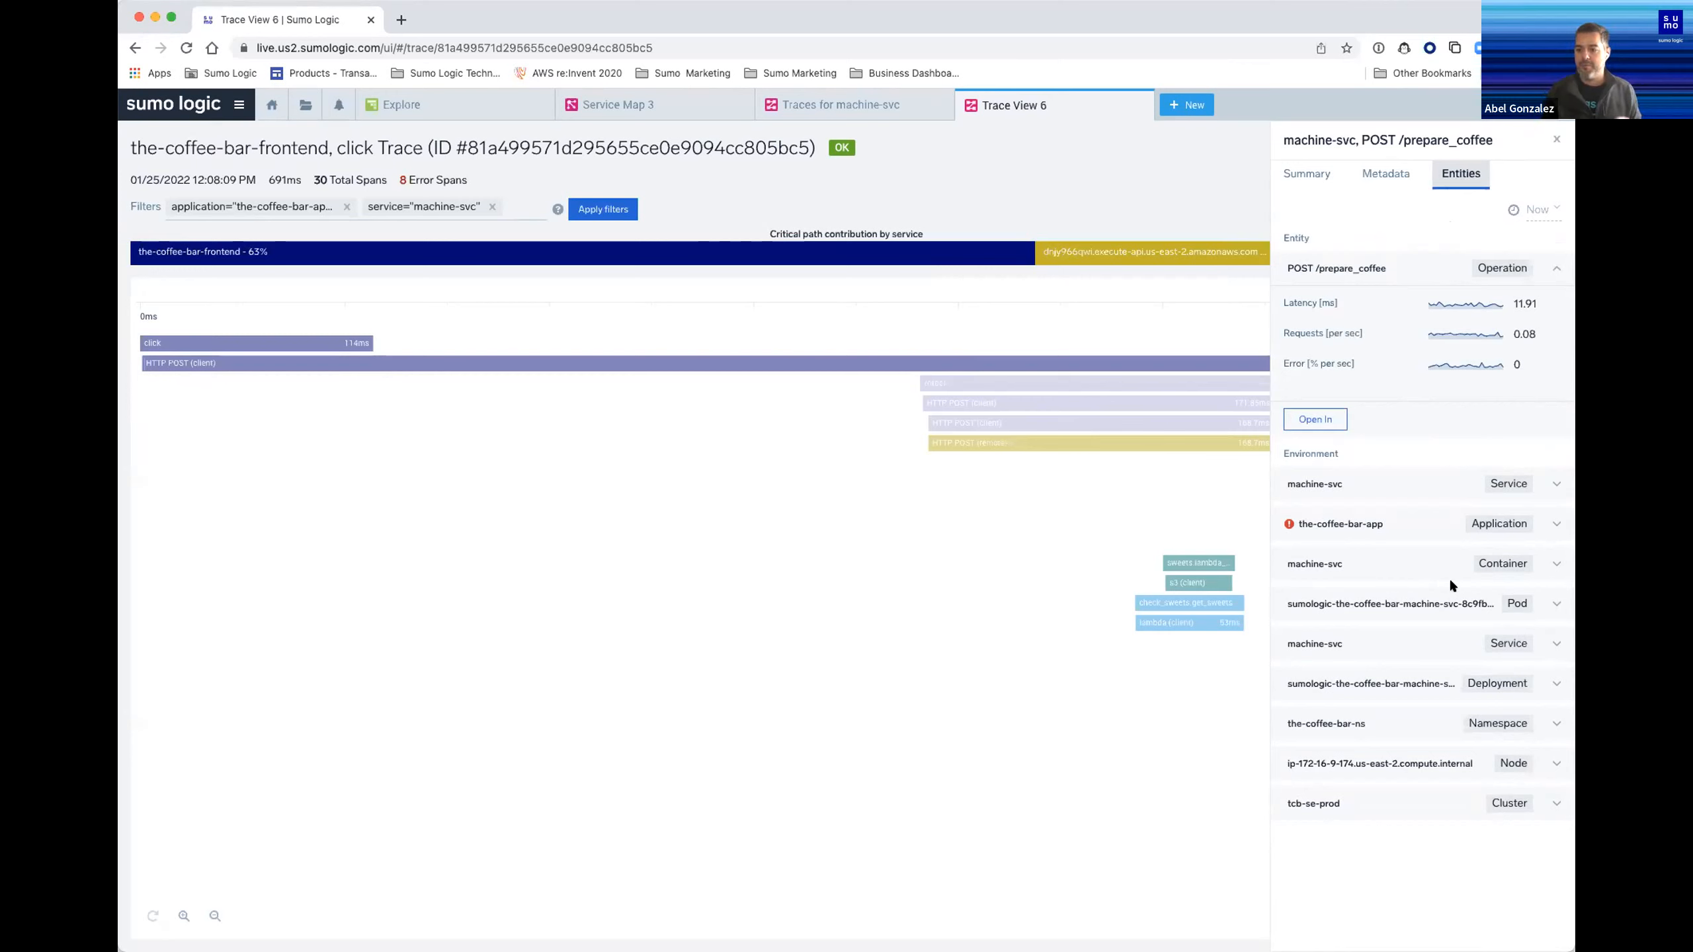
click(1554, 603)
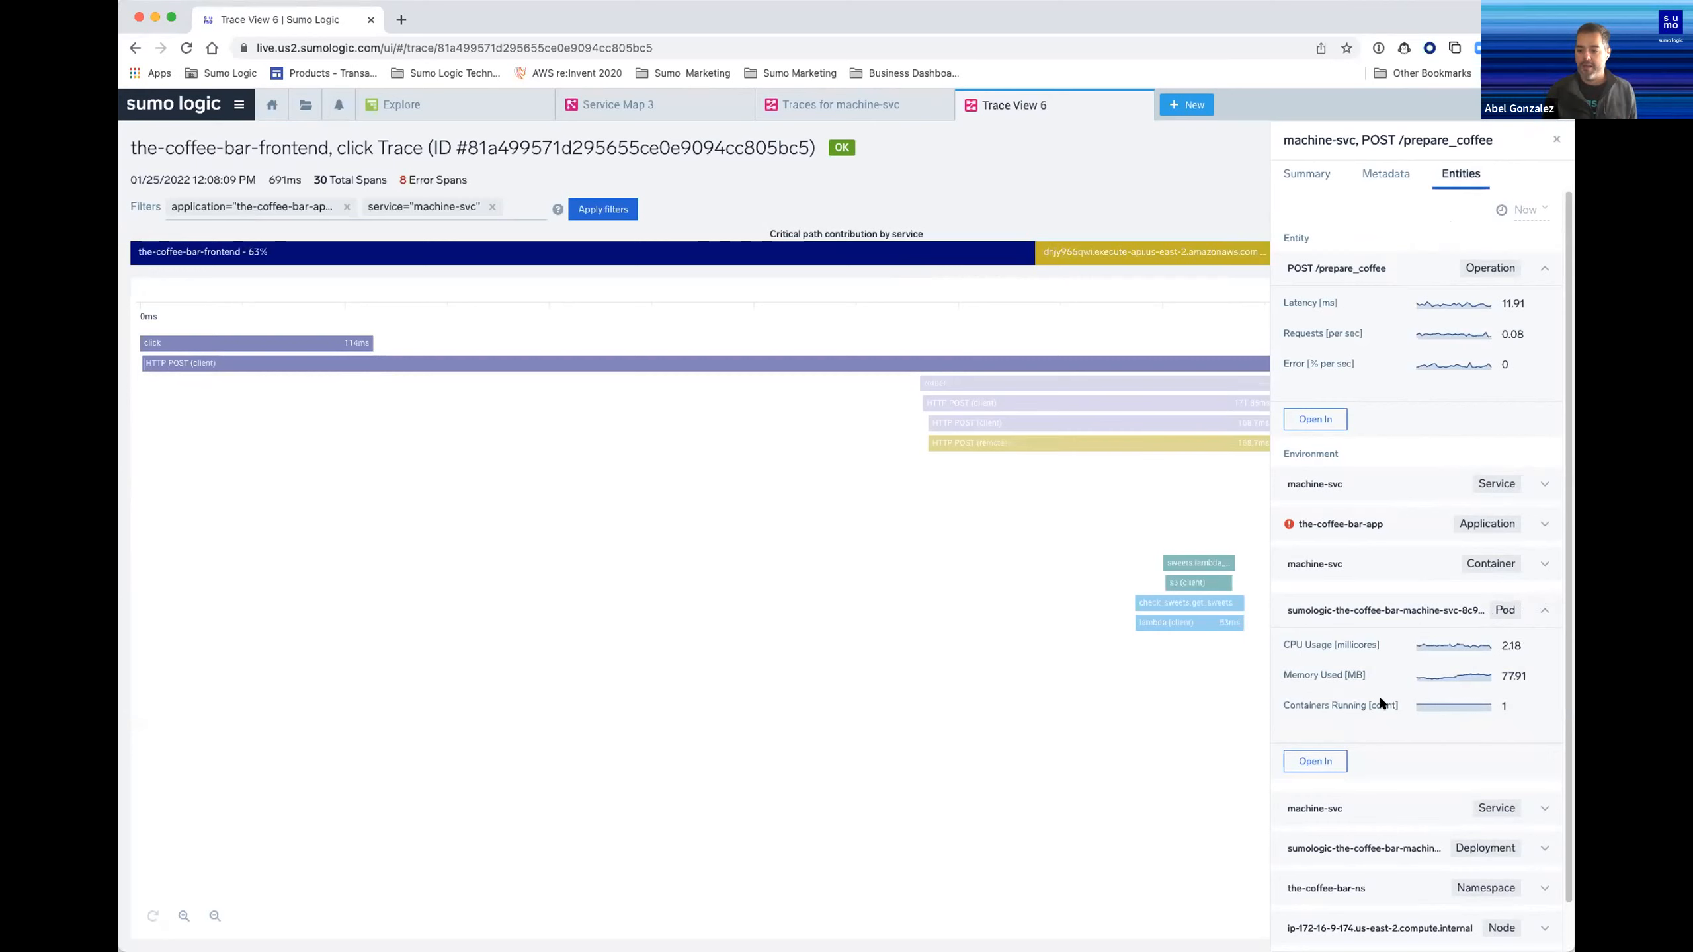
click(1316, 765)
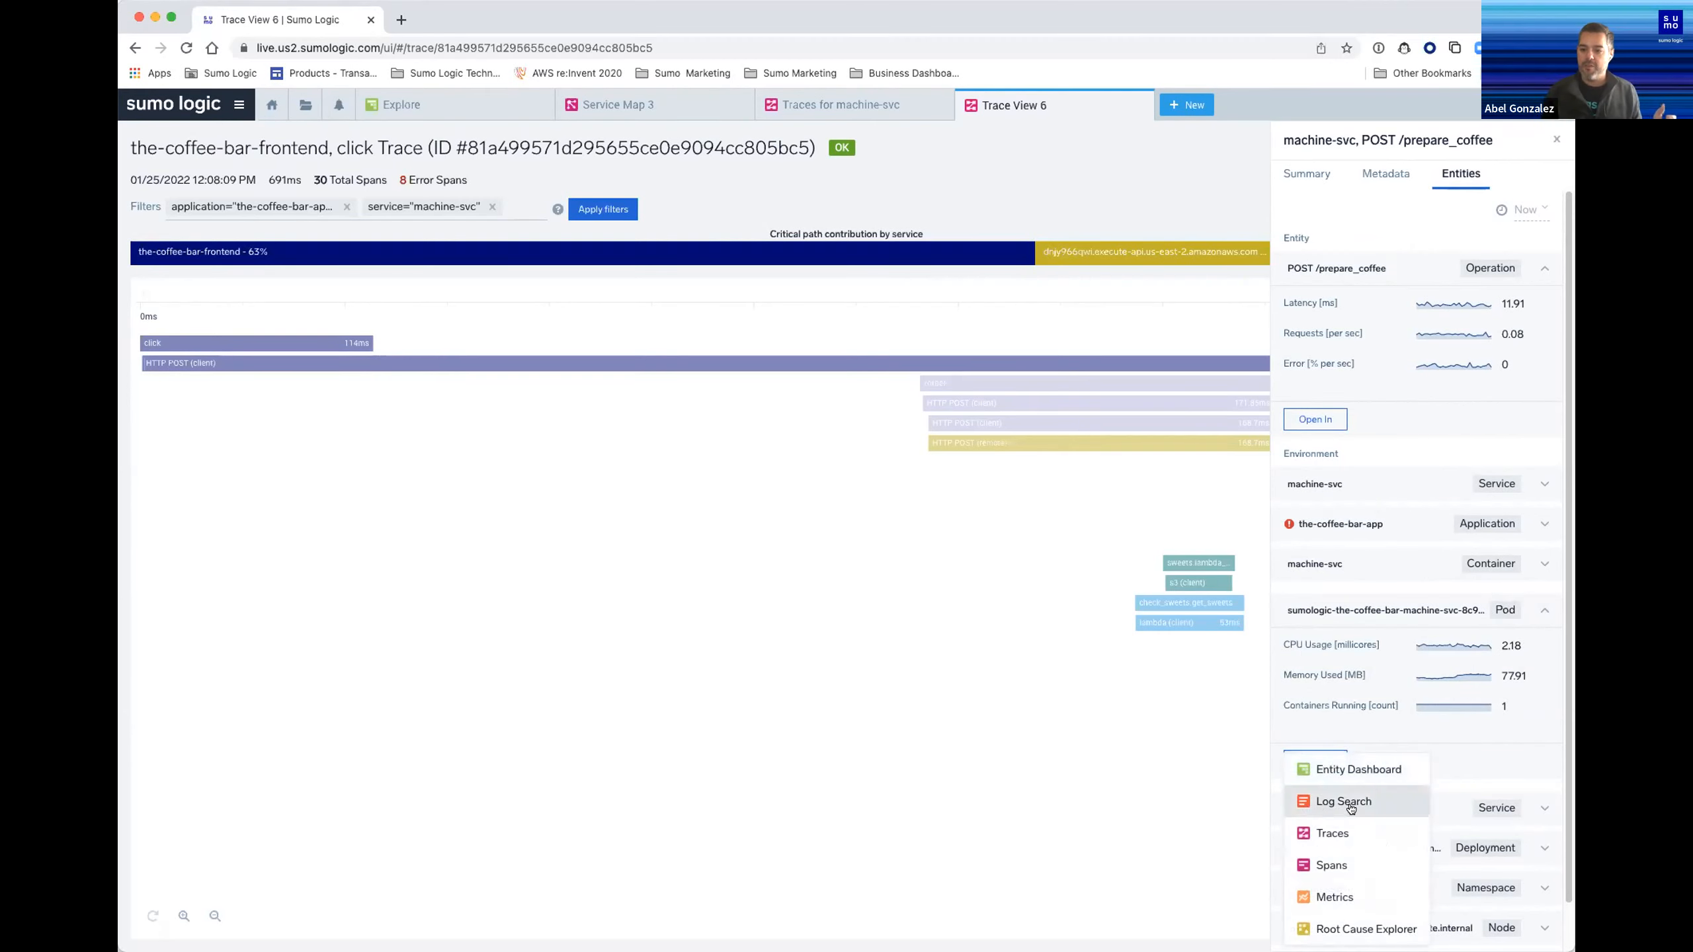
click(1343, 802)
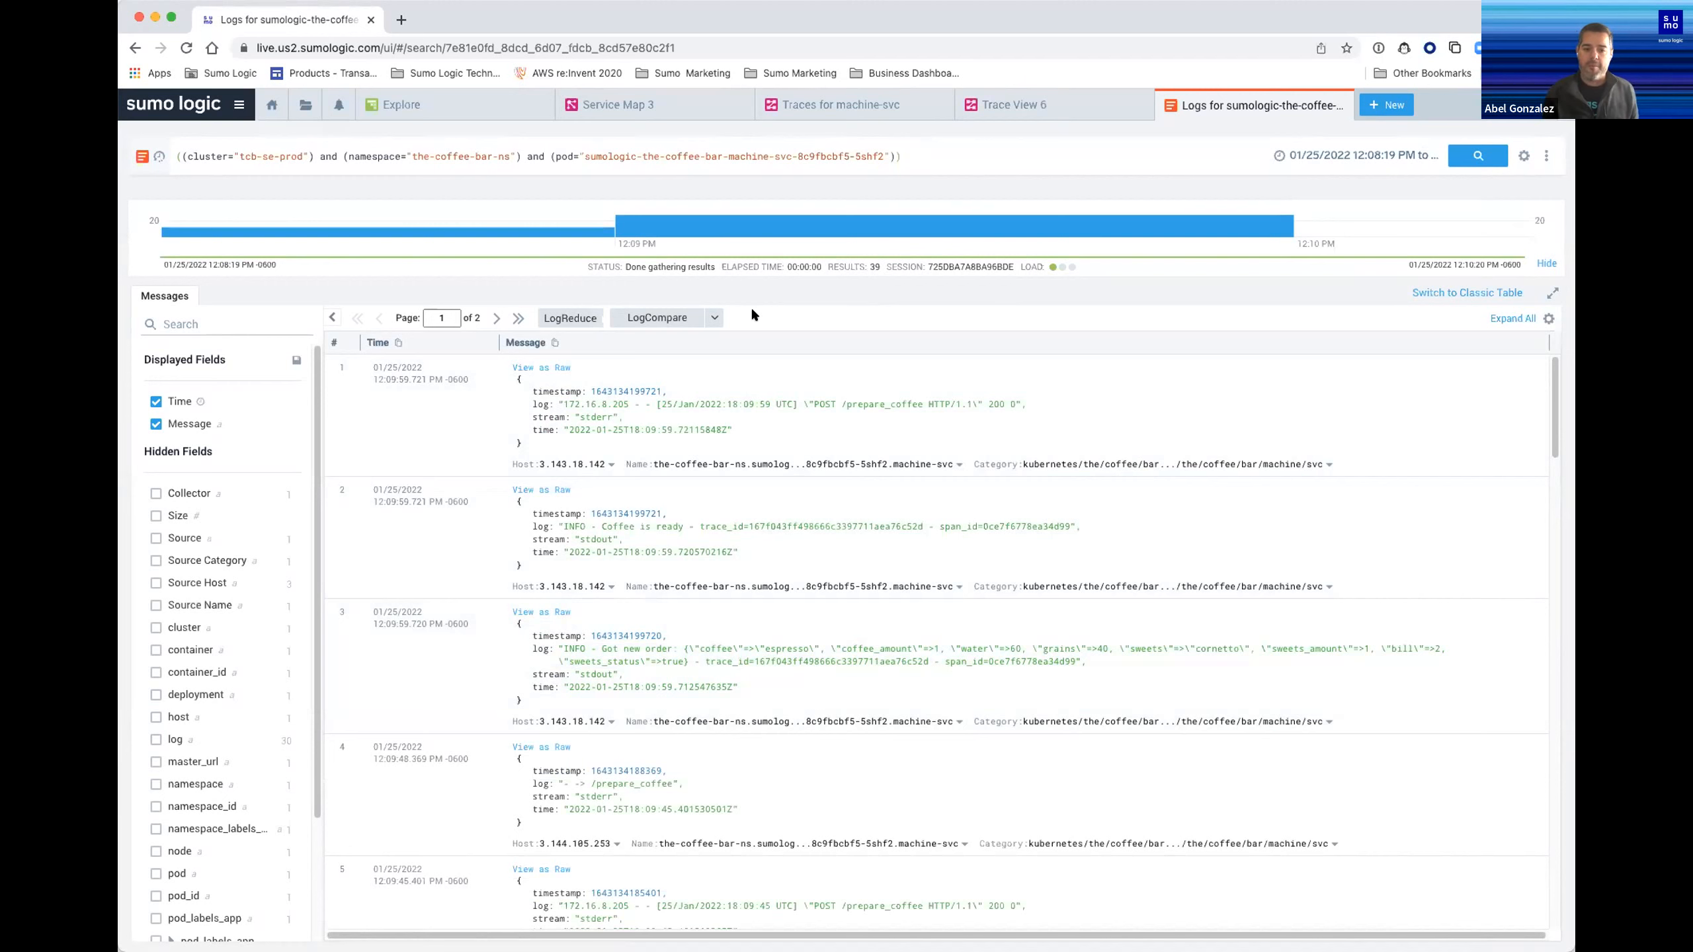
Run LogReduce on the machine-svc pod's logs and read through the individual messages behind the signatures
click(572, 318)
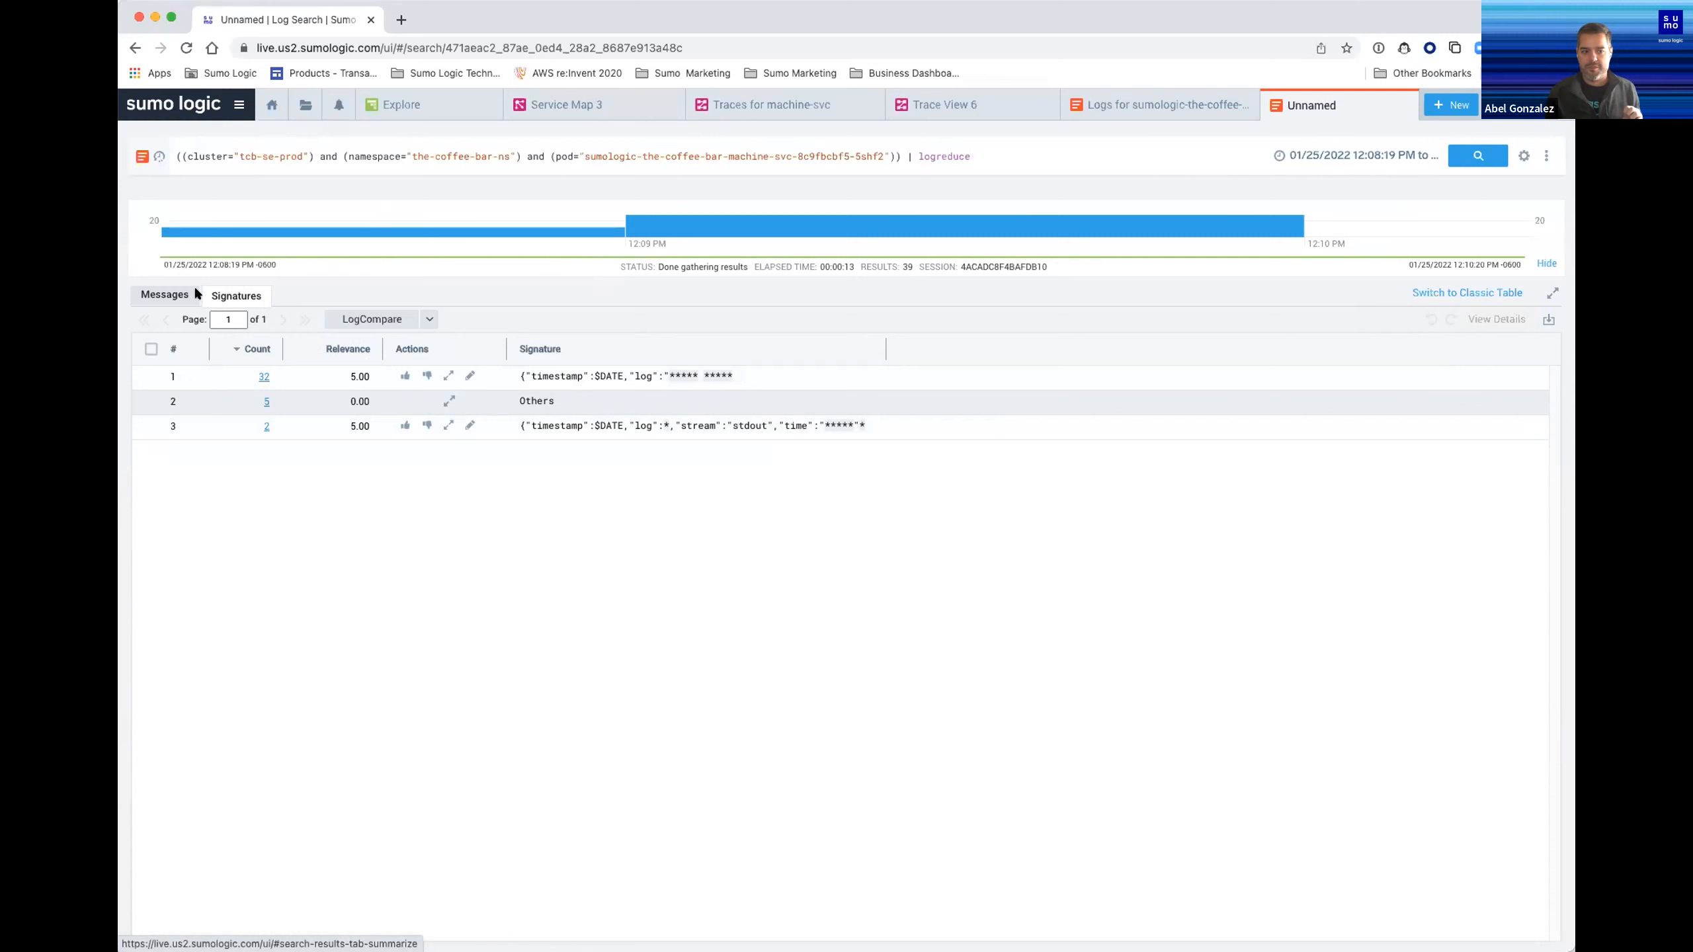
click(168, 296)
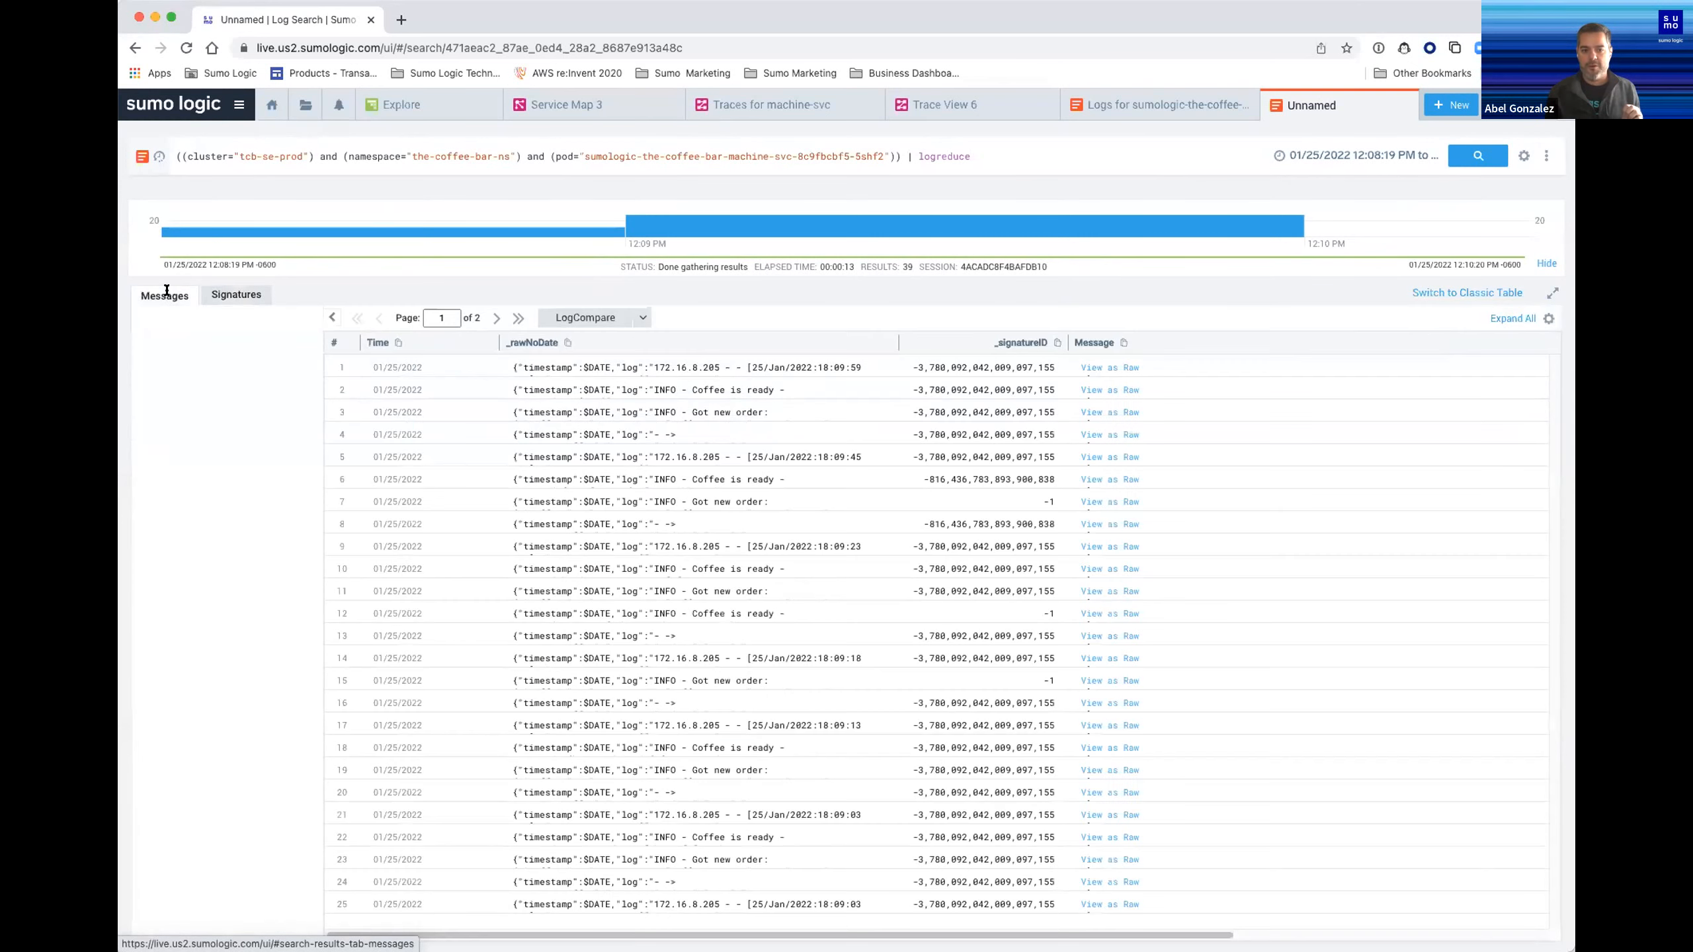
scroll(915, 446, down, 2)
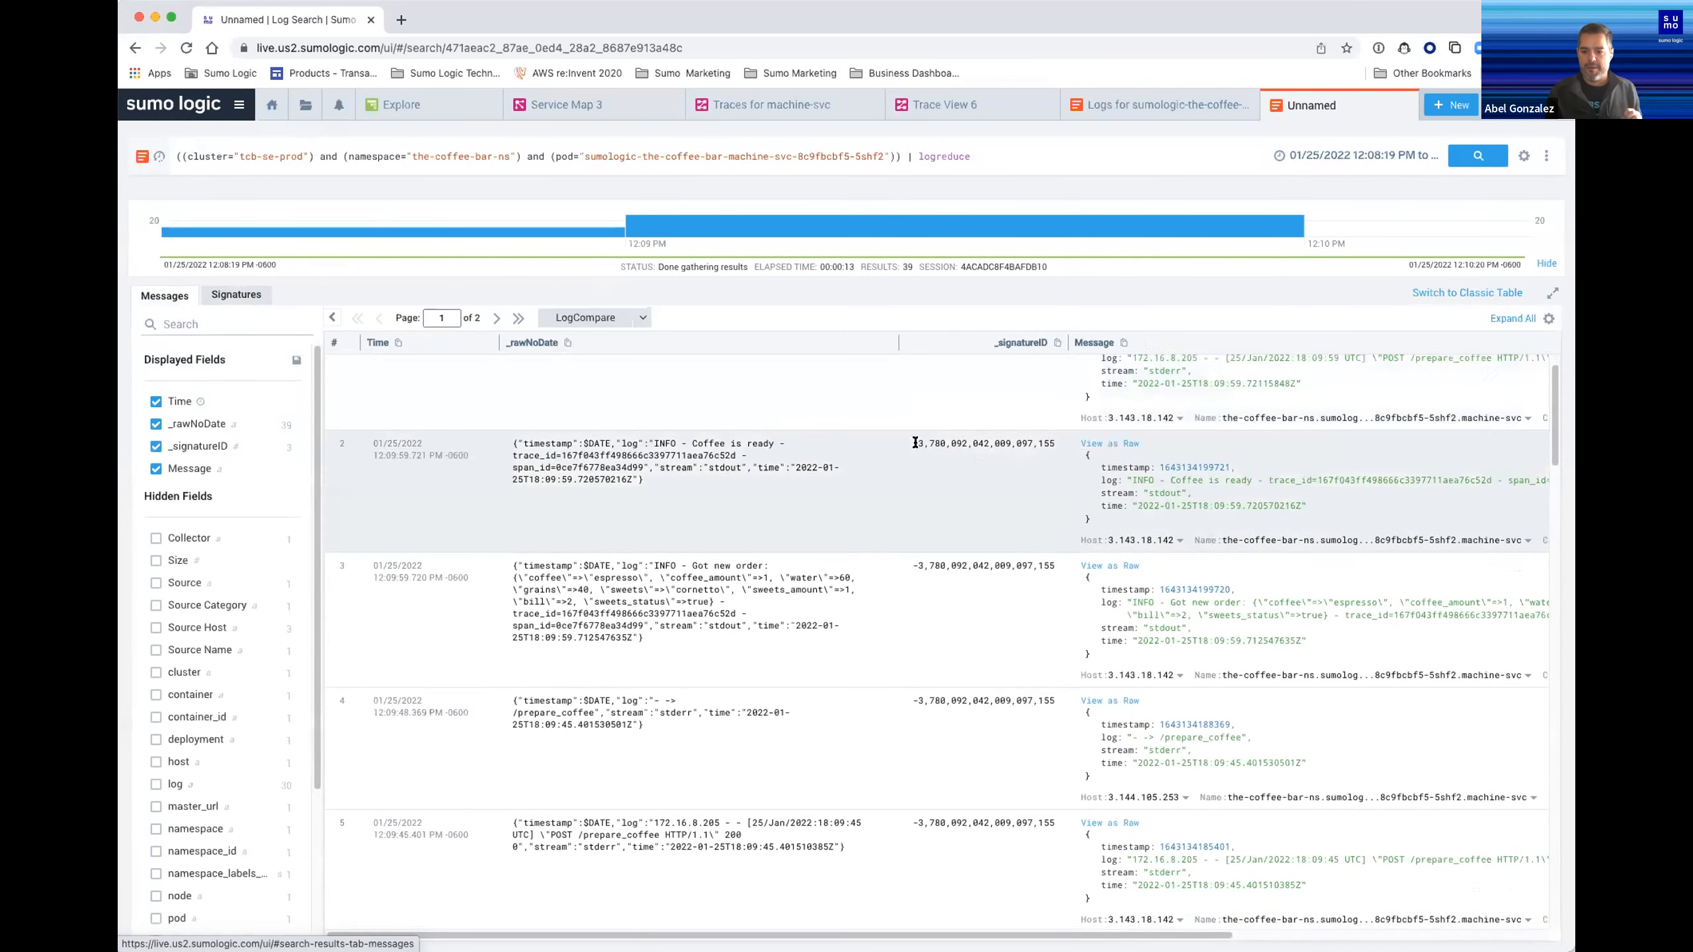
scroll(1207, 591, down, 7)
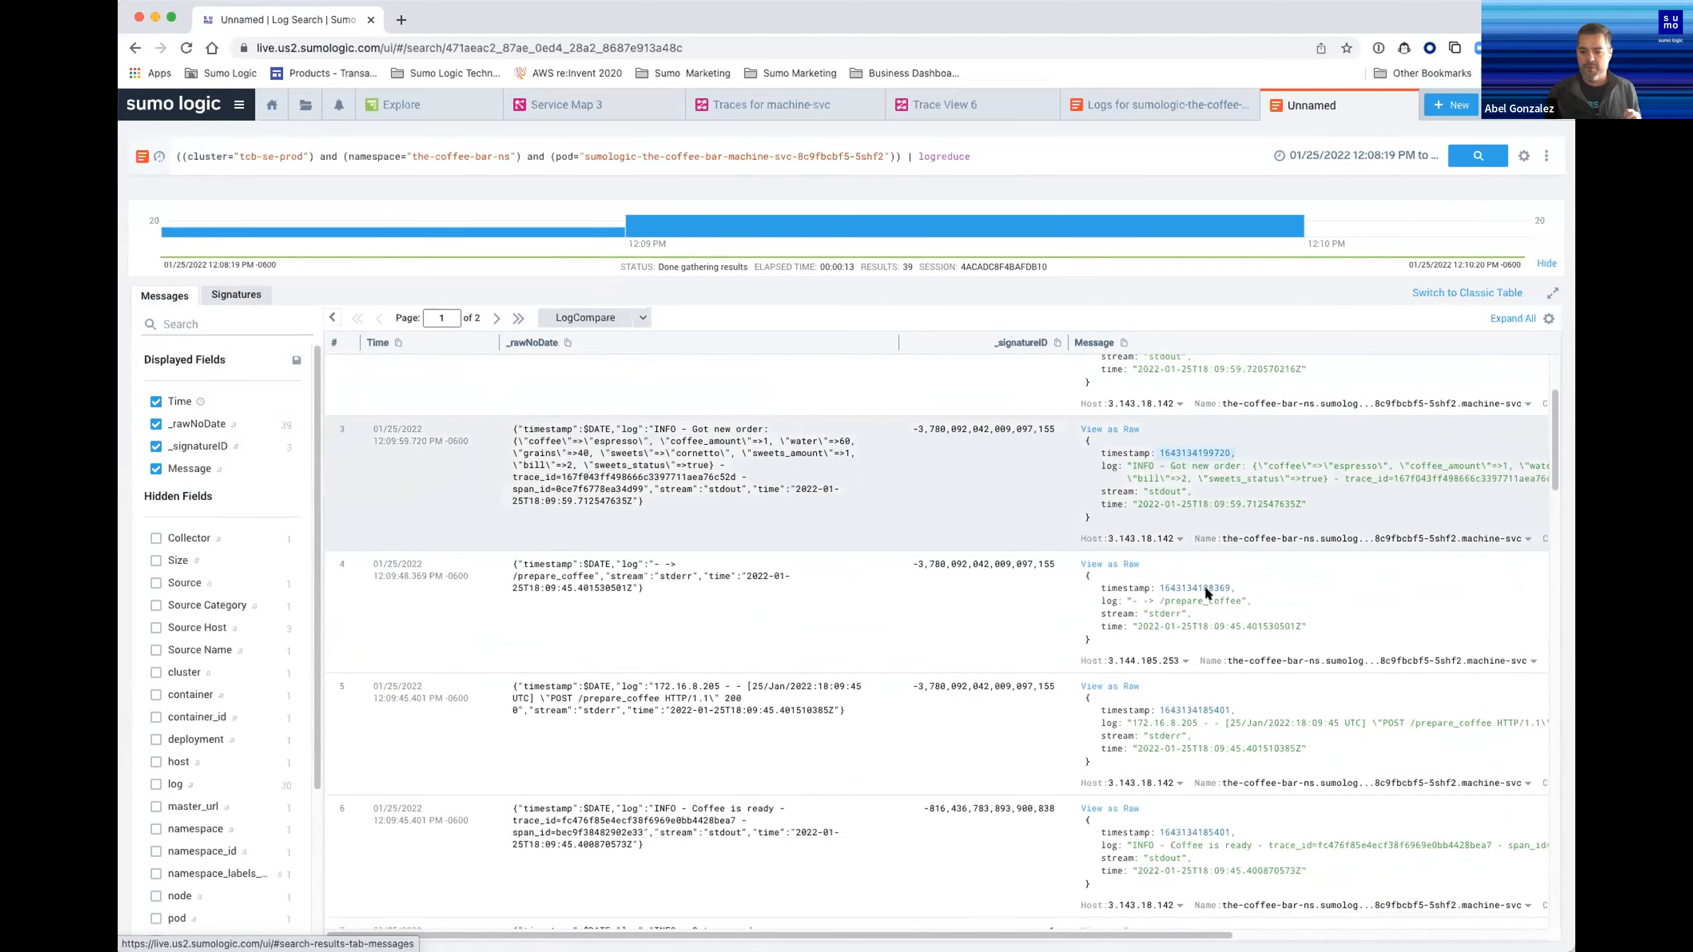
scroll(1199, 583, down, 7)
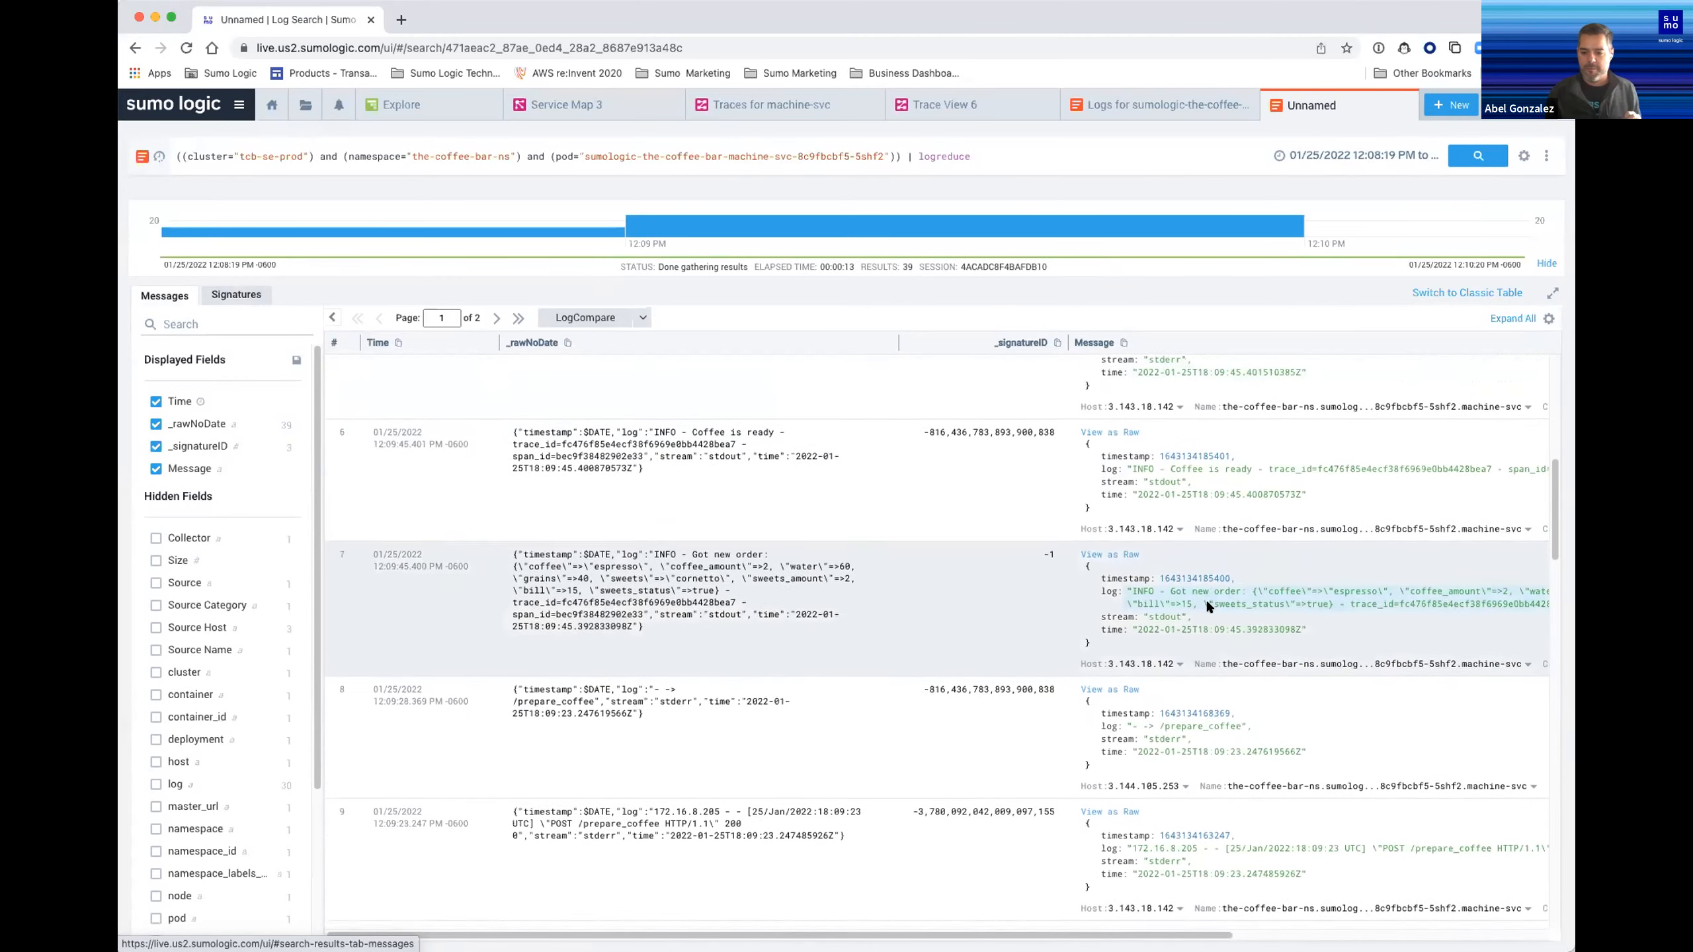
scroll(1207, 598, down, 5)
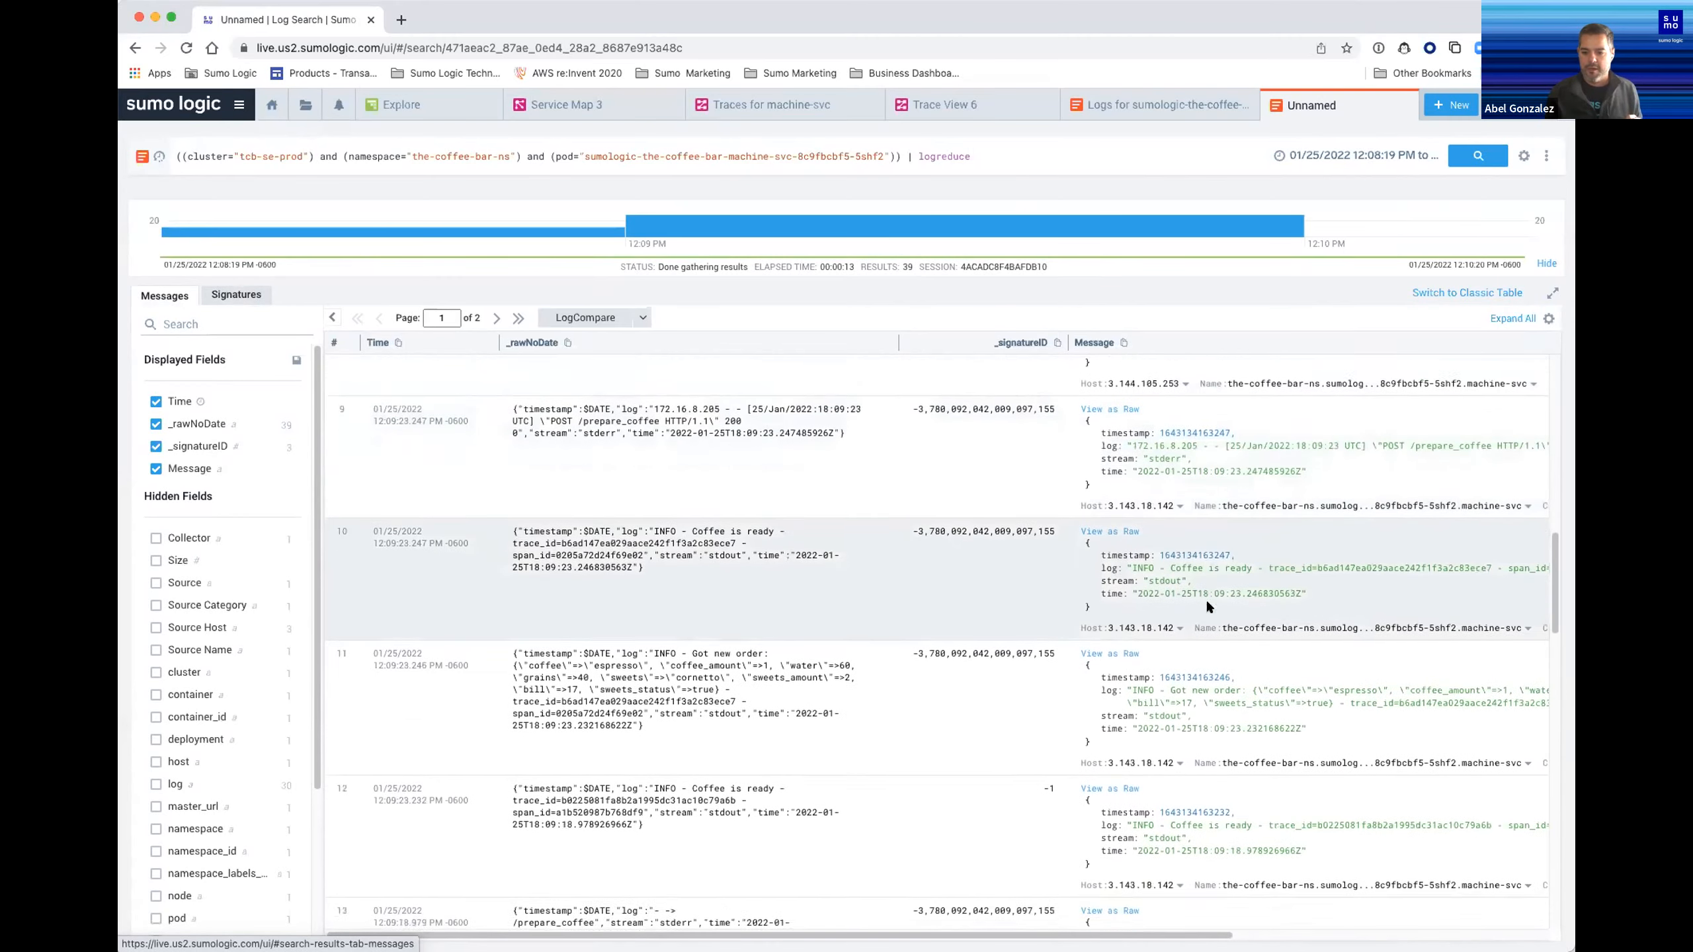
scroll(1214, 702, down, 2)
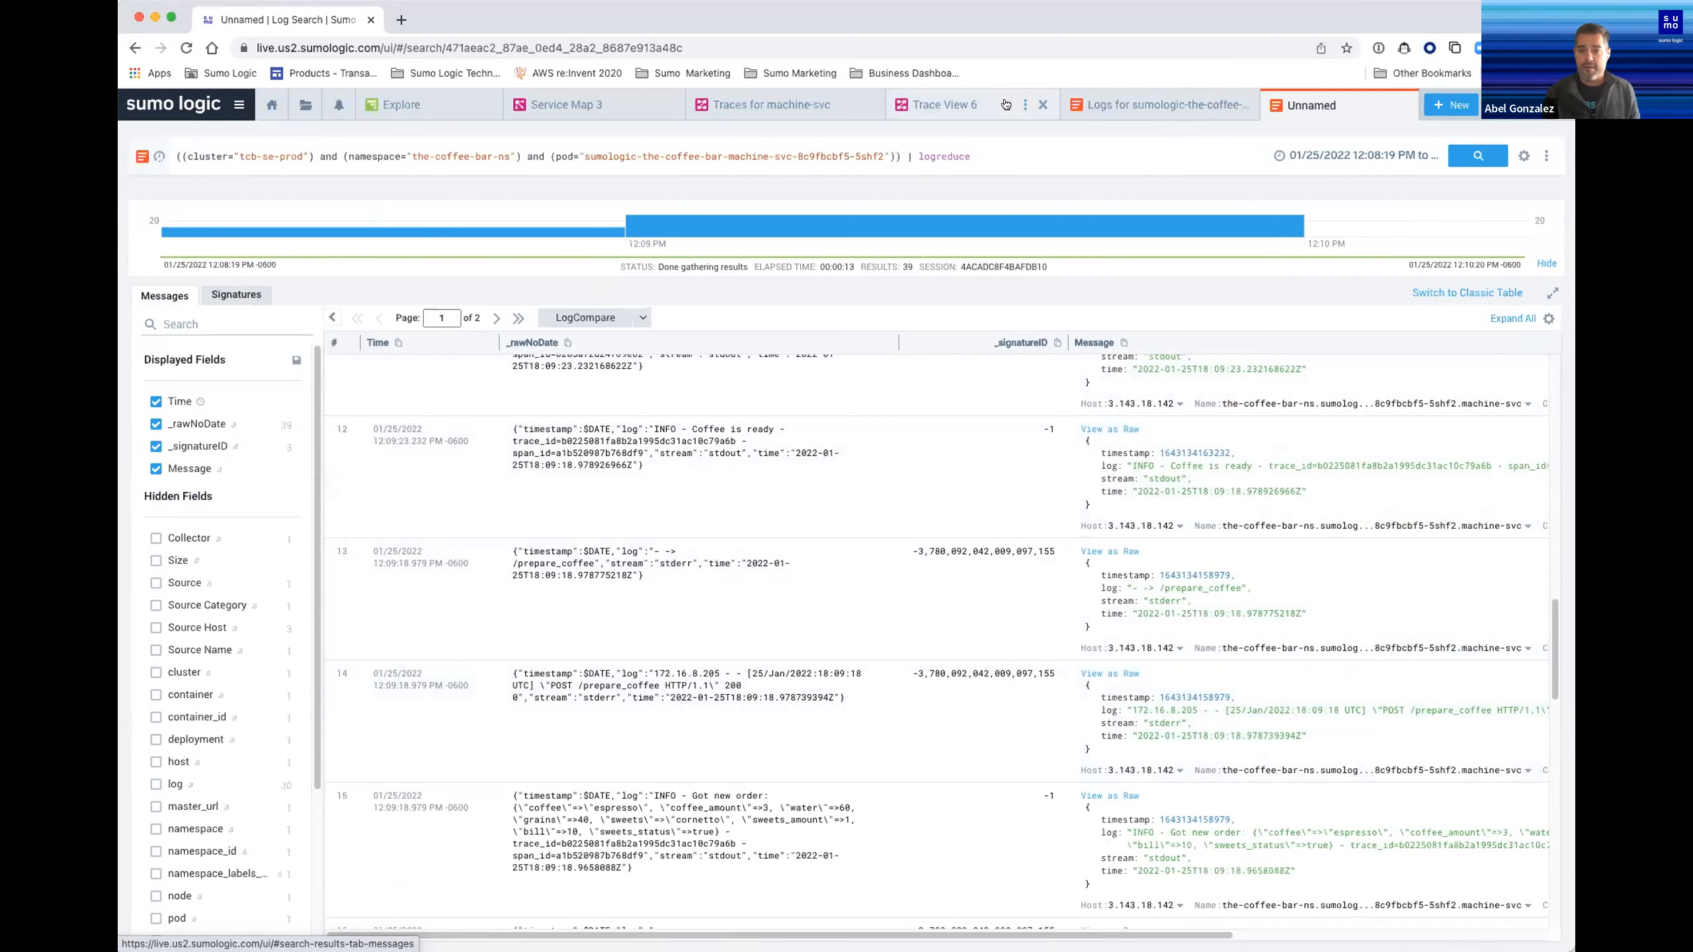
Return to the trace's machine-svc span summary and open the logs tagged with its trace ID, examining the coffee-svc error entry
click(1152, 107)
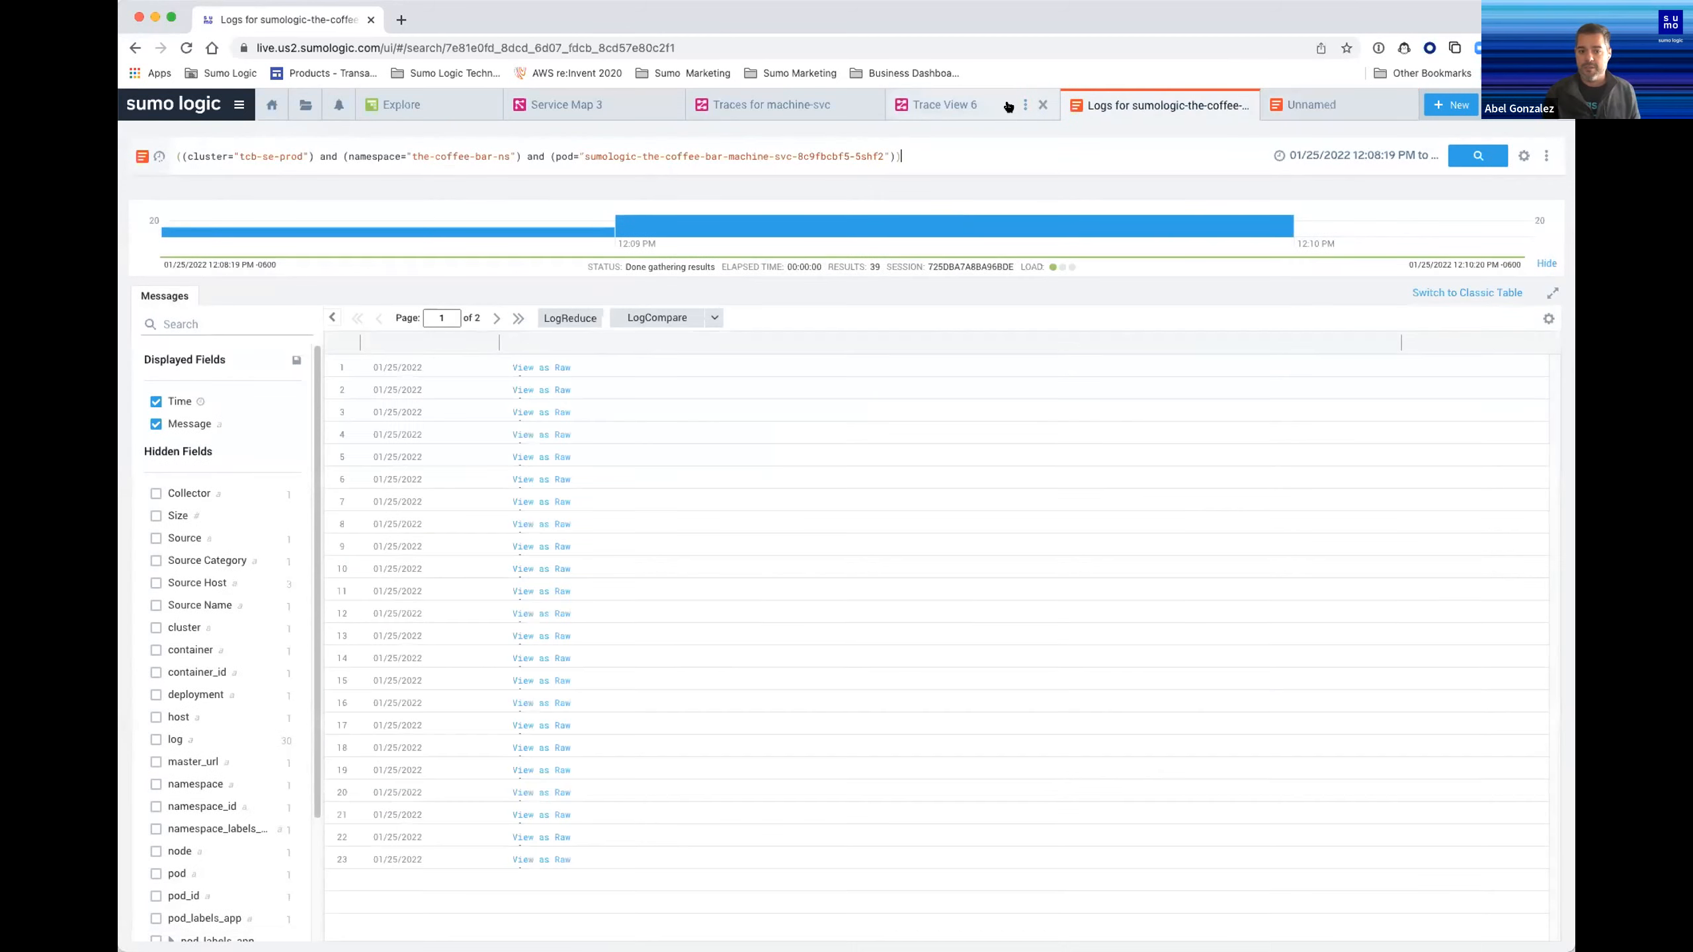
click(1008, 107)
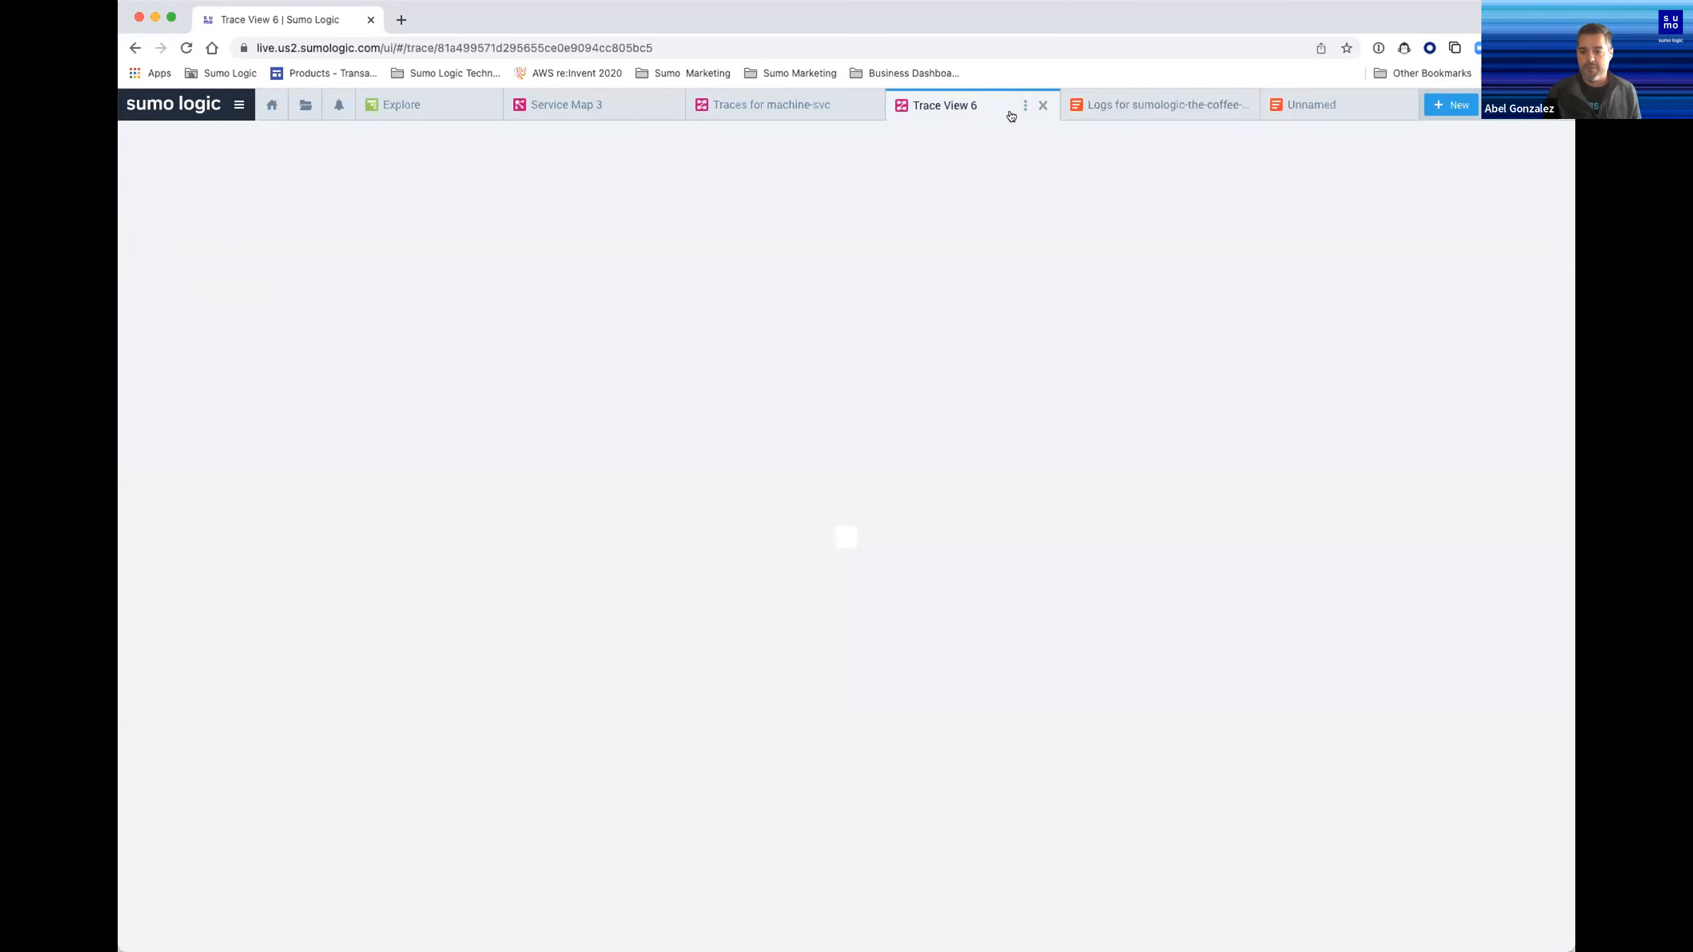
click(1309, 175)
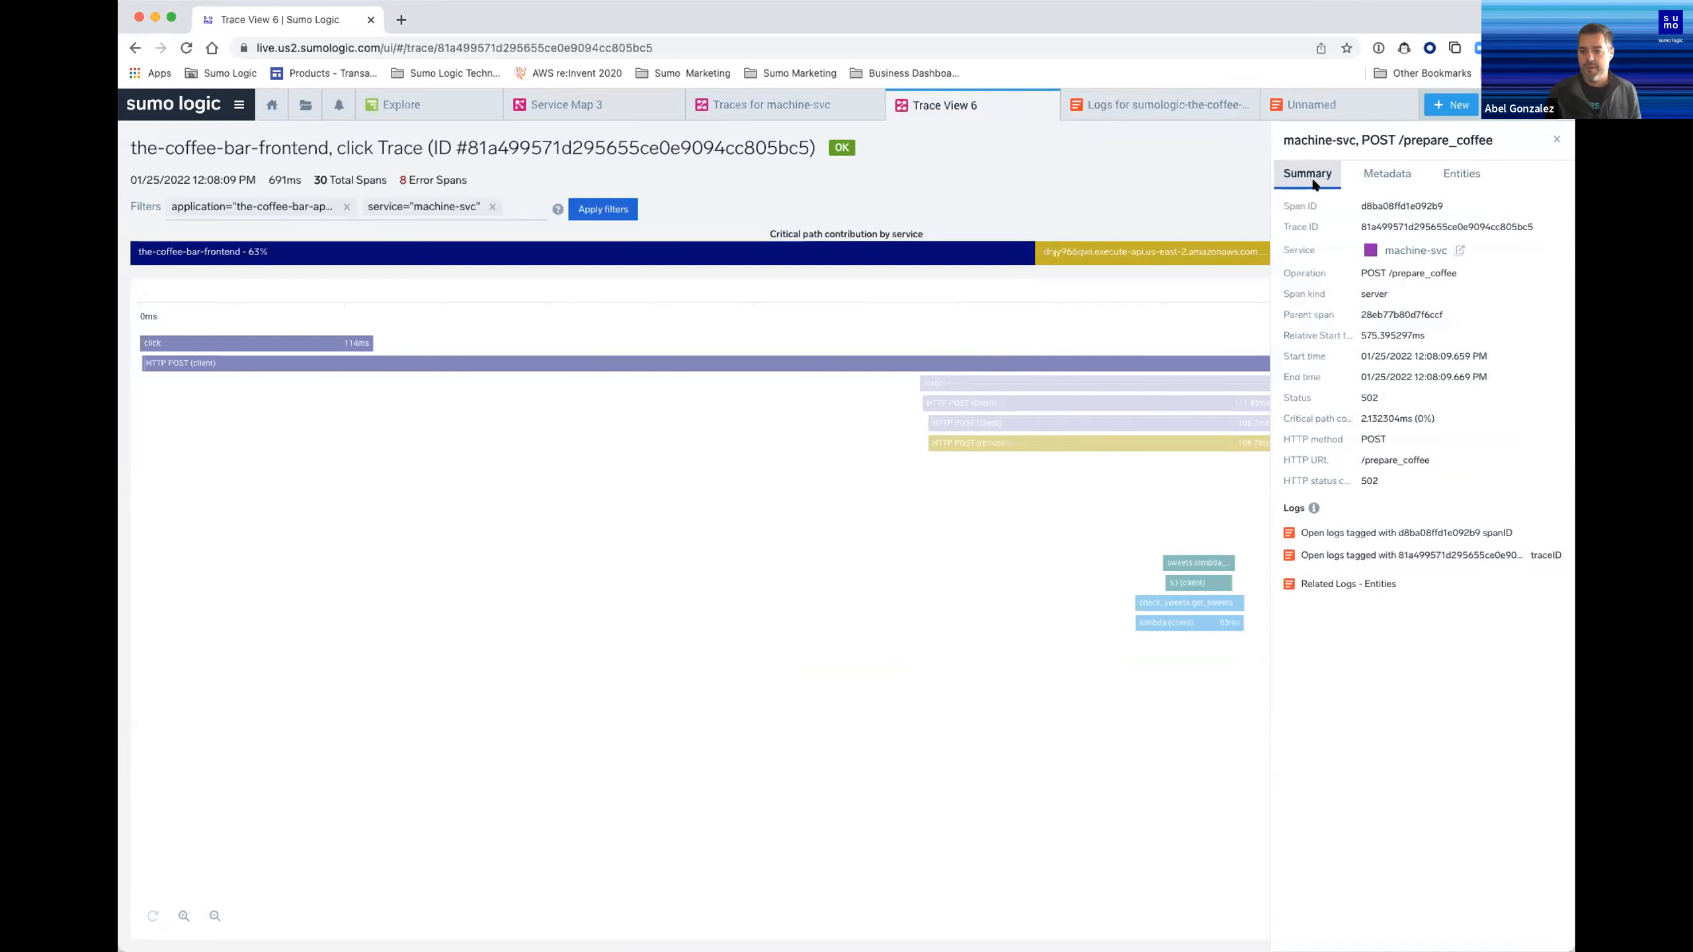
click(1426, 555)
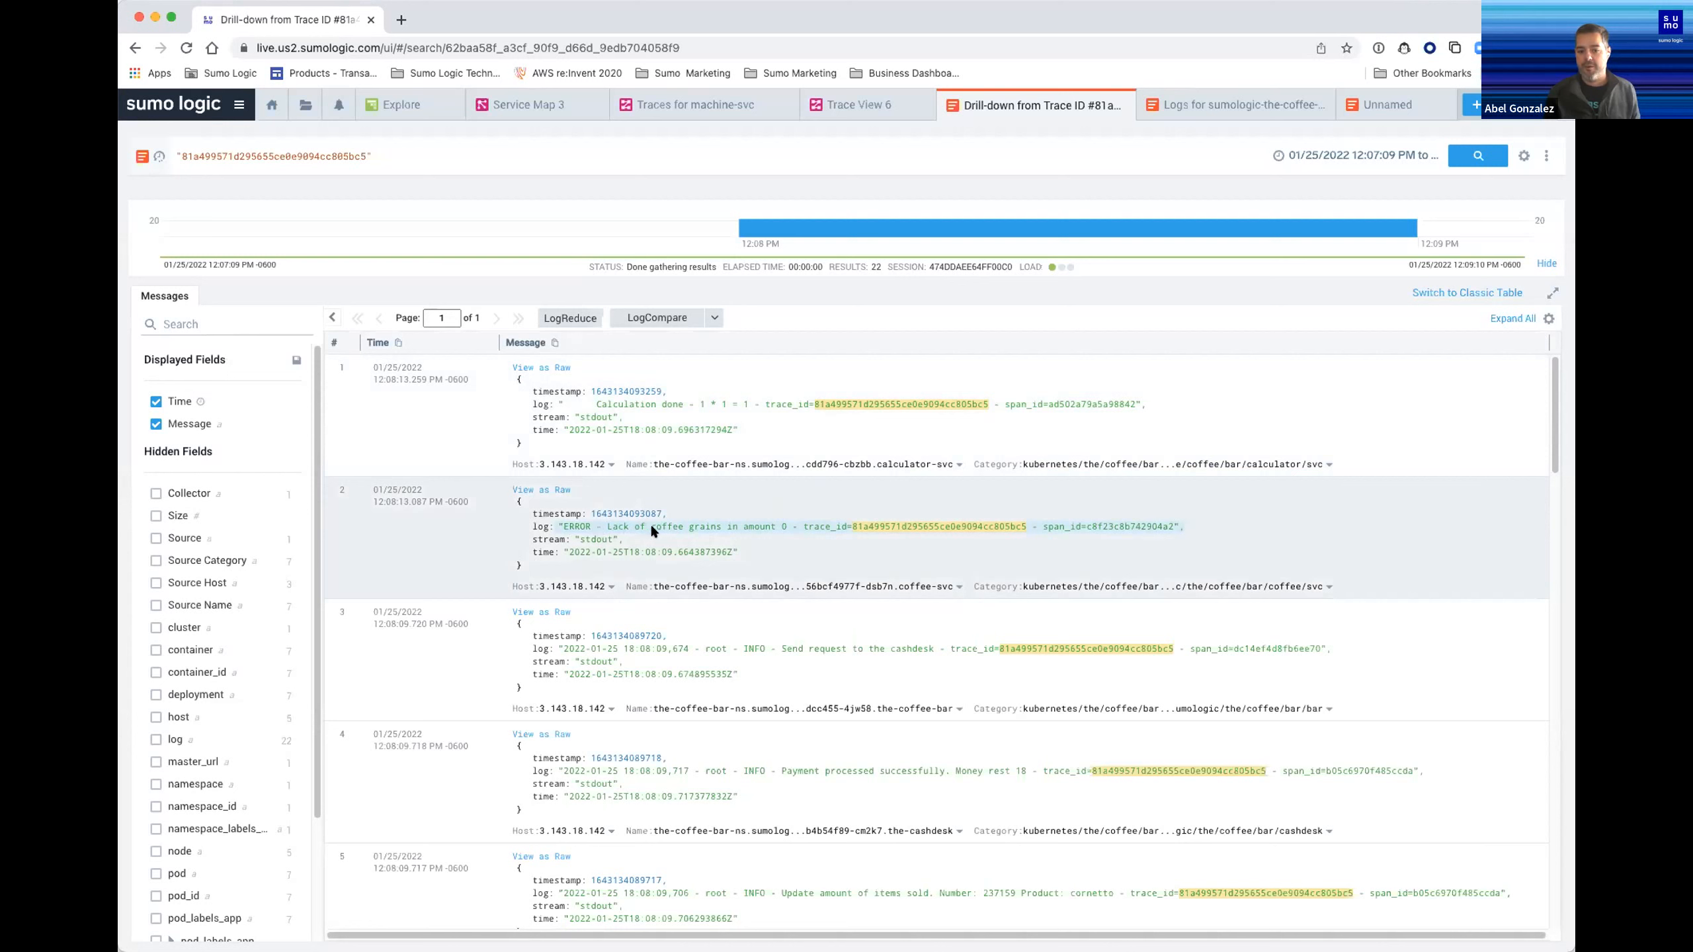
click(759, 519)
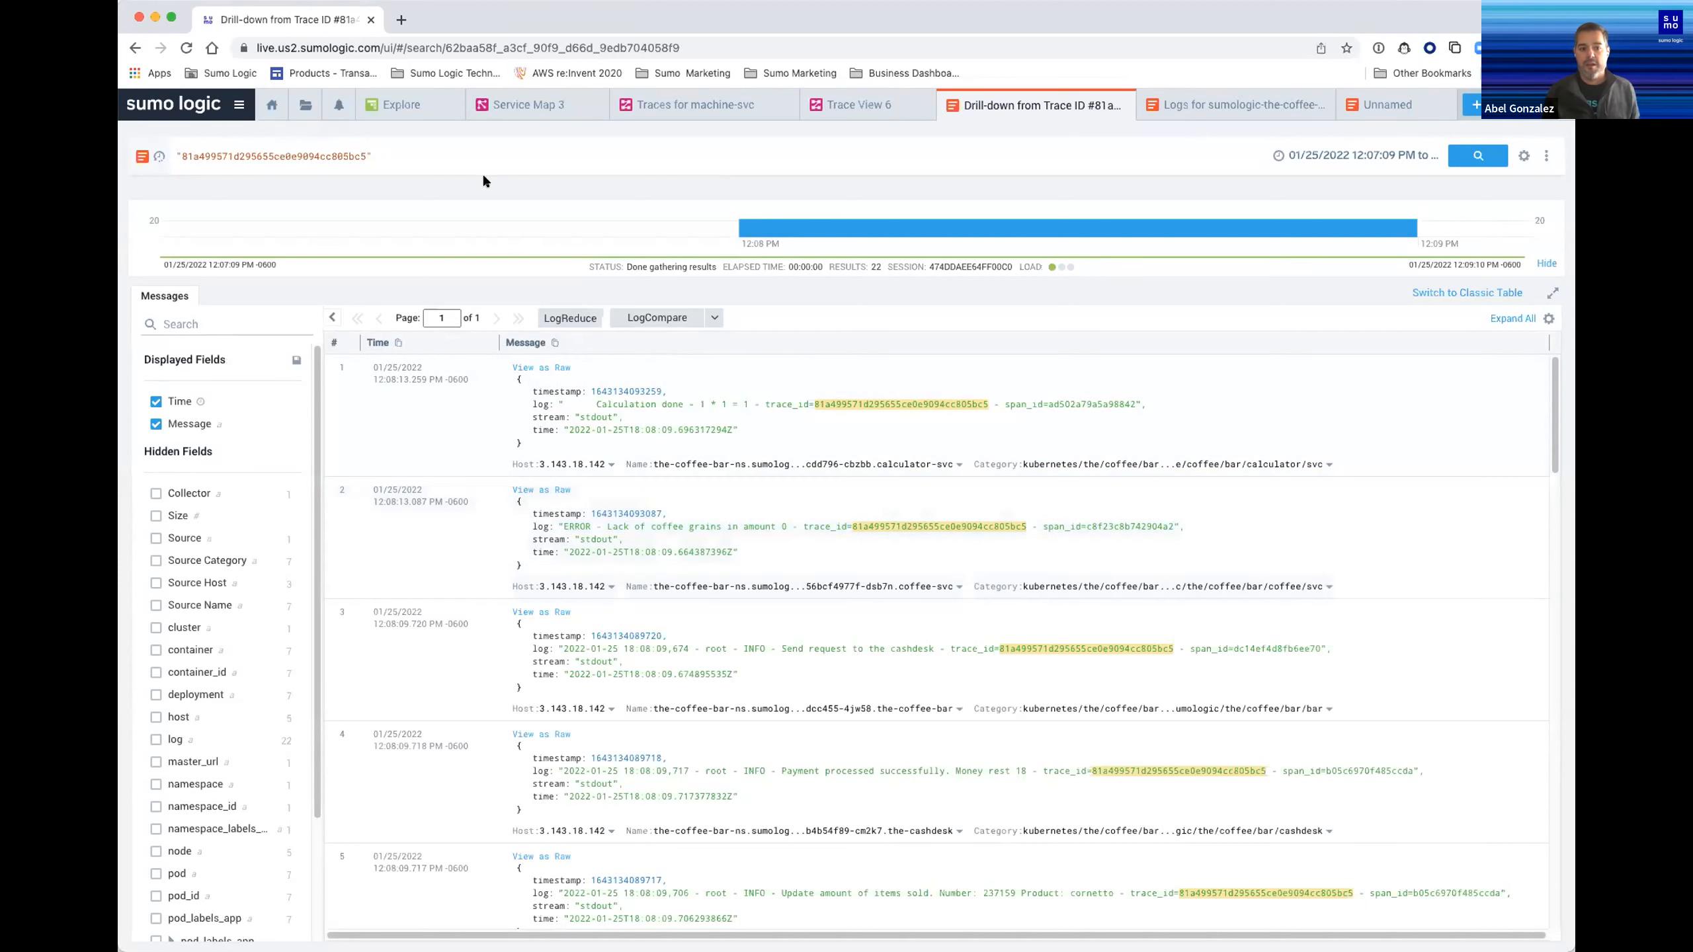
click(443, 159)
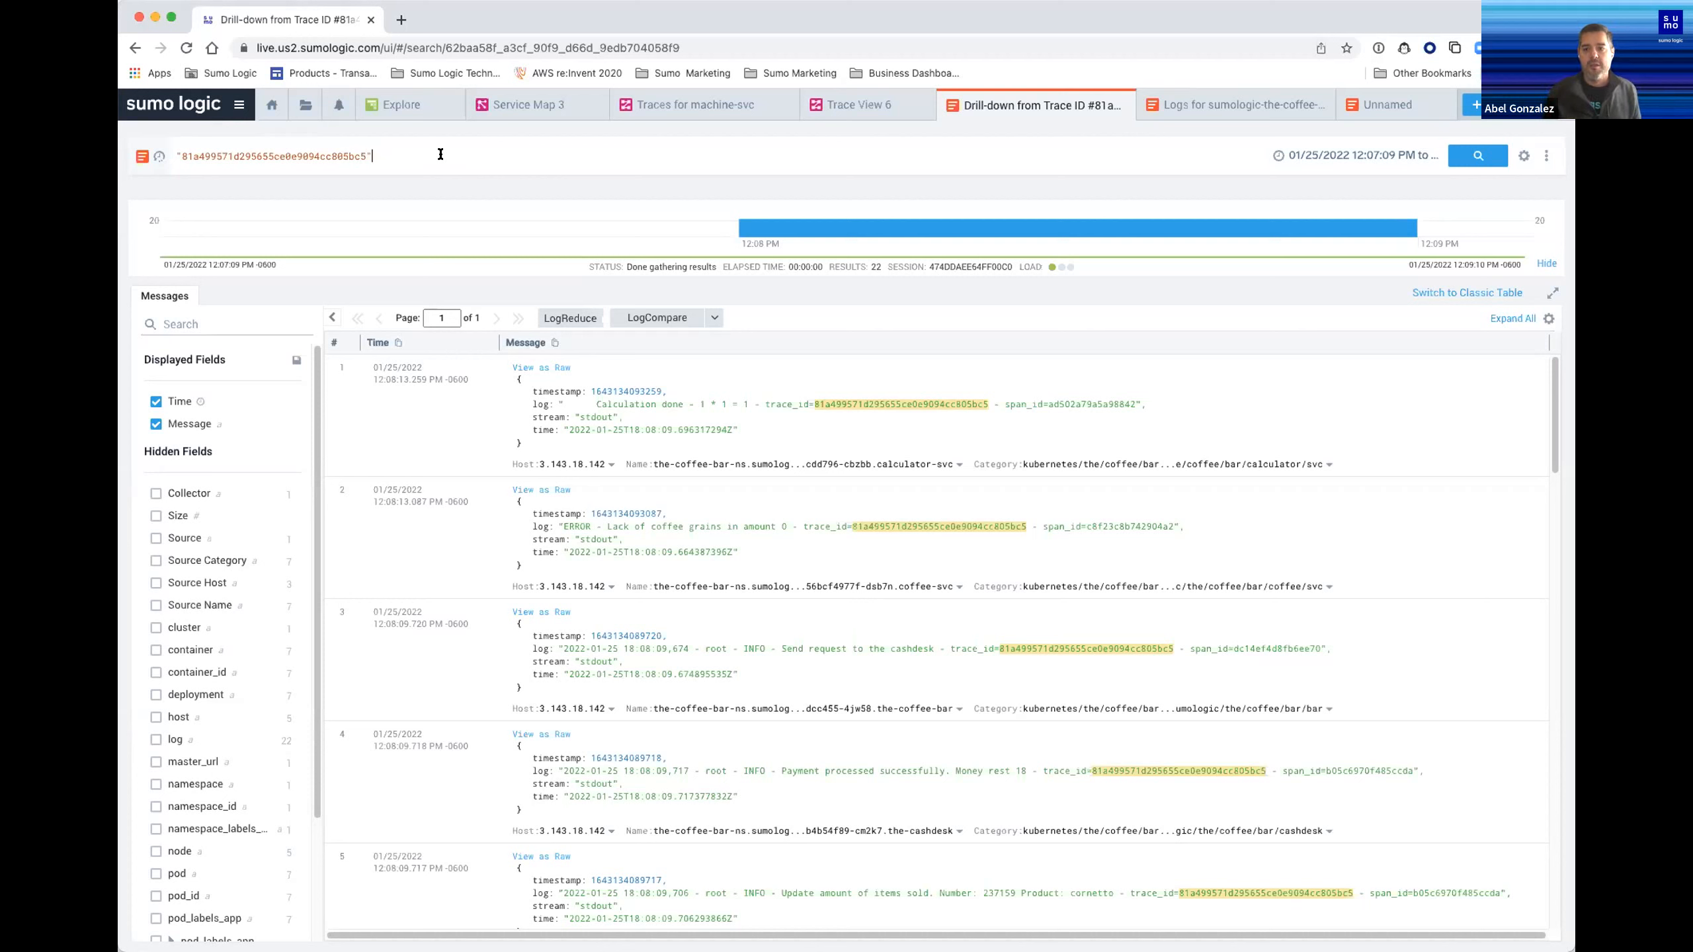
Open a new Explore view by AWS Observability and show the us-east-1 region overview of the prod account
click(1474, 105)
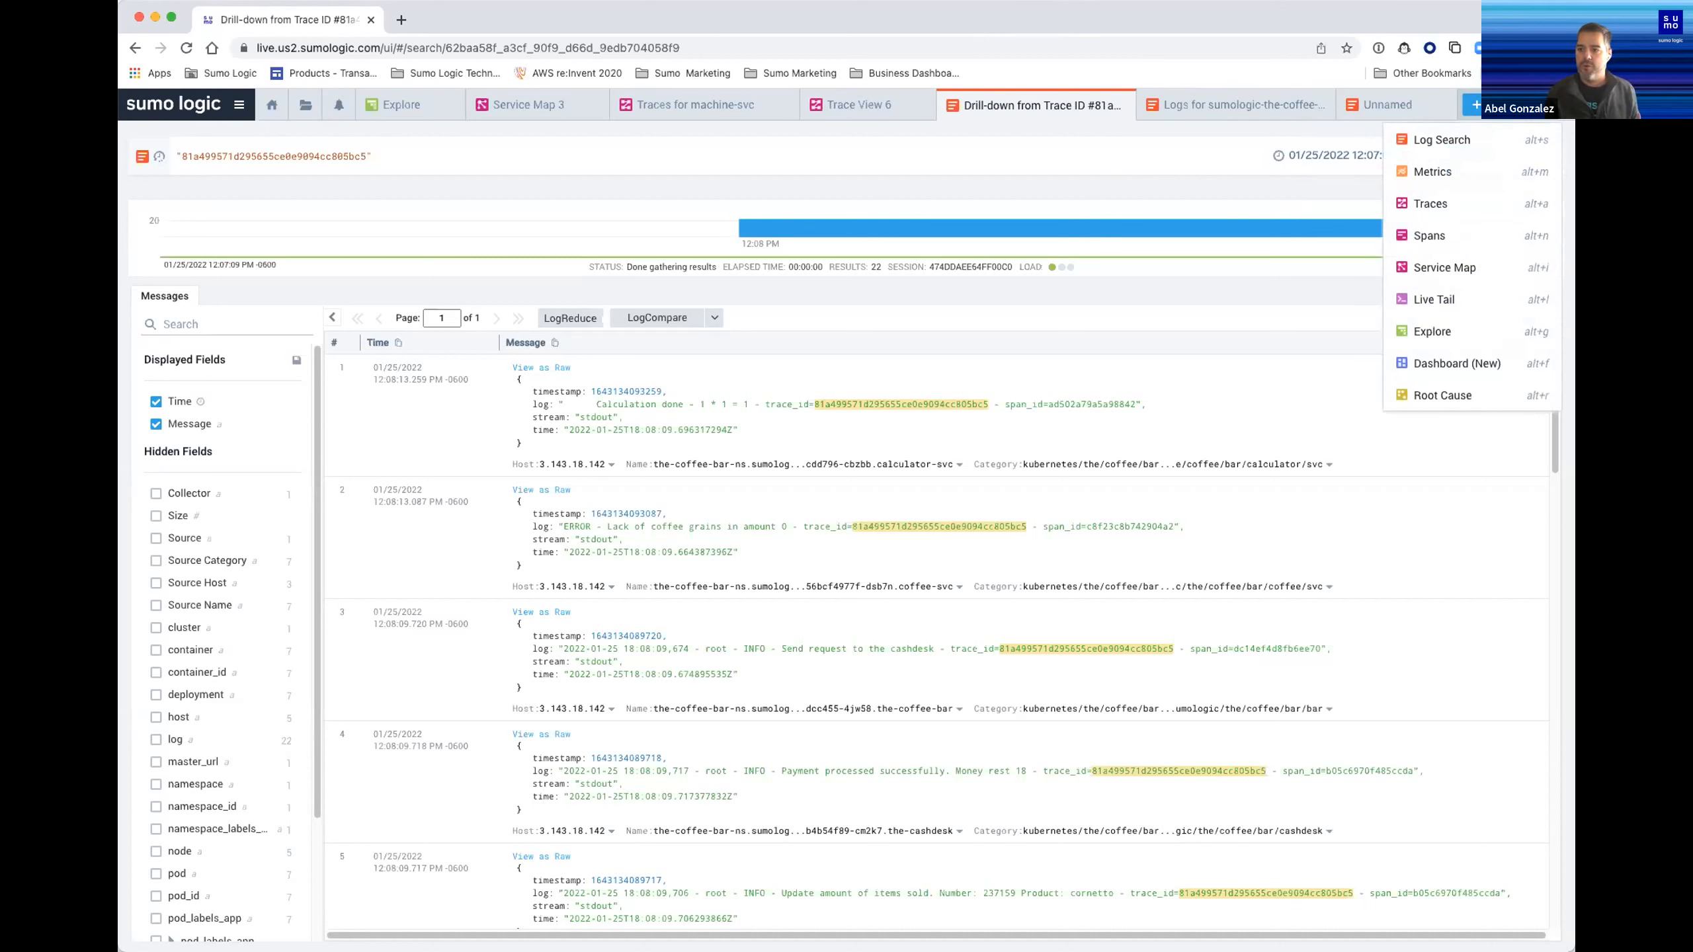
click(1470, 330)
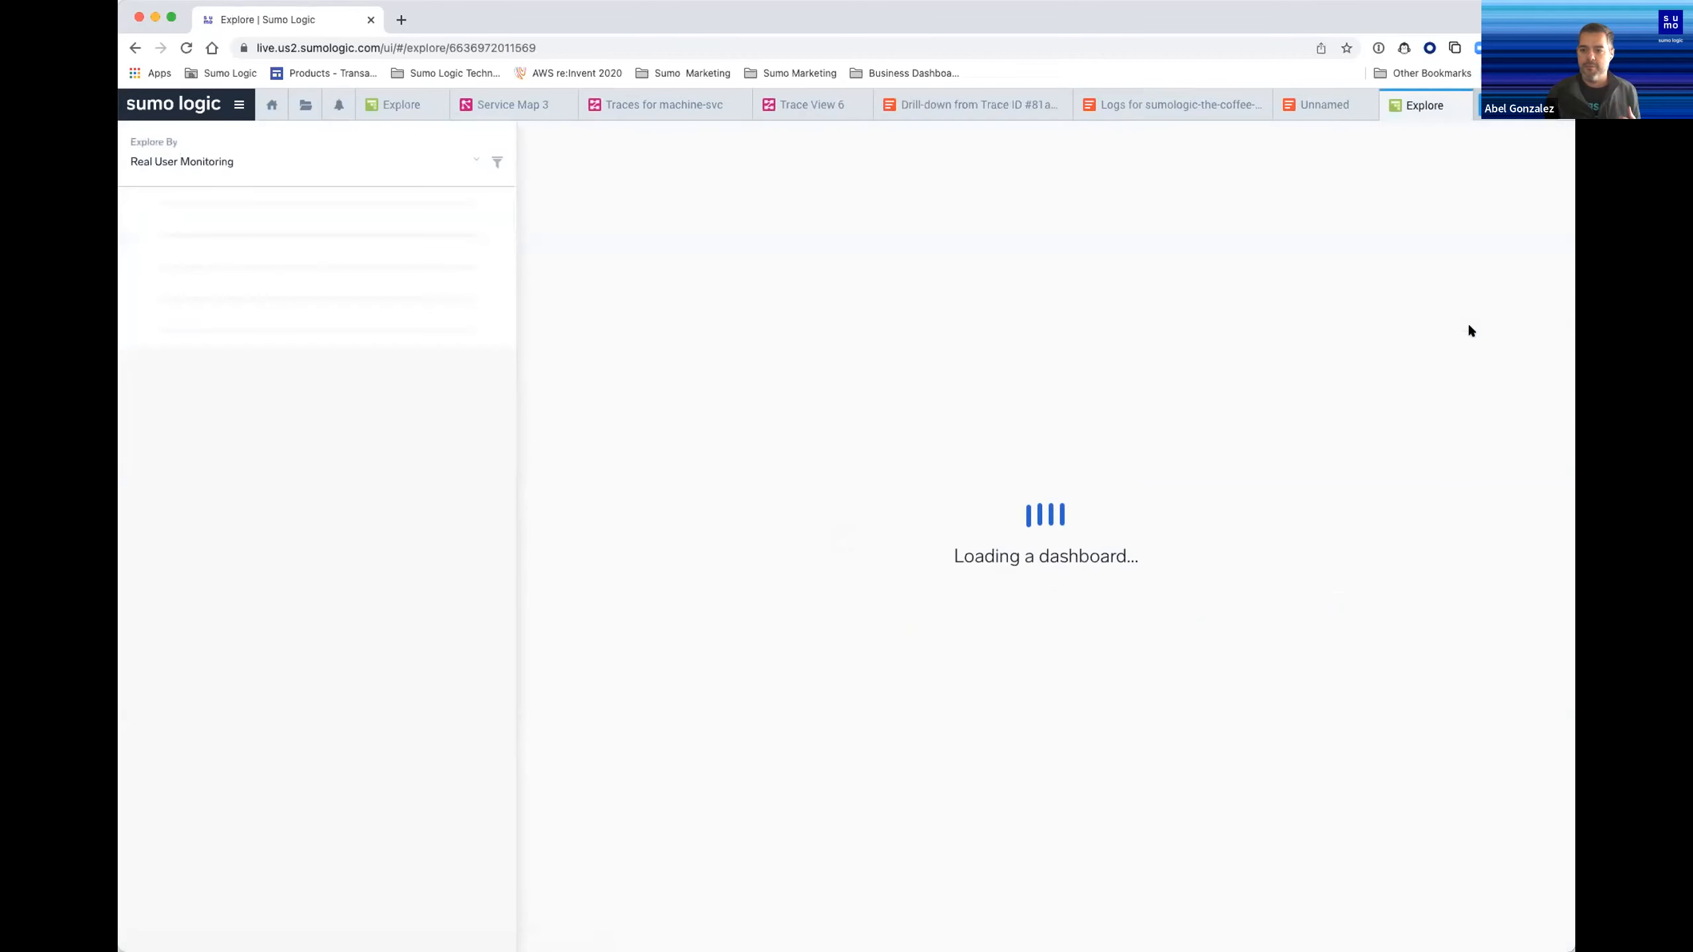
click(472, 158)
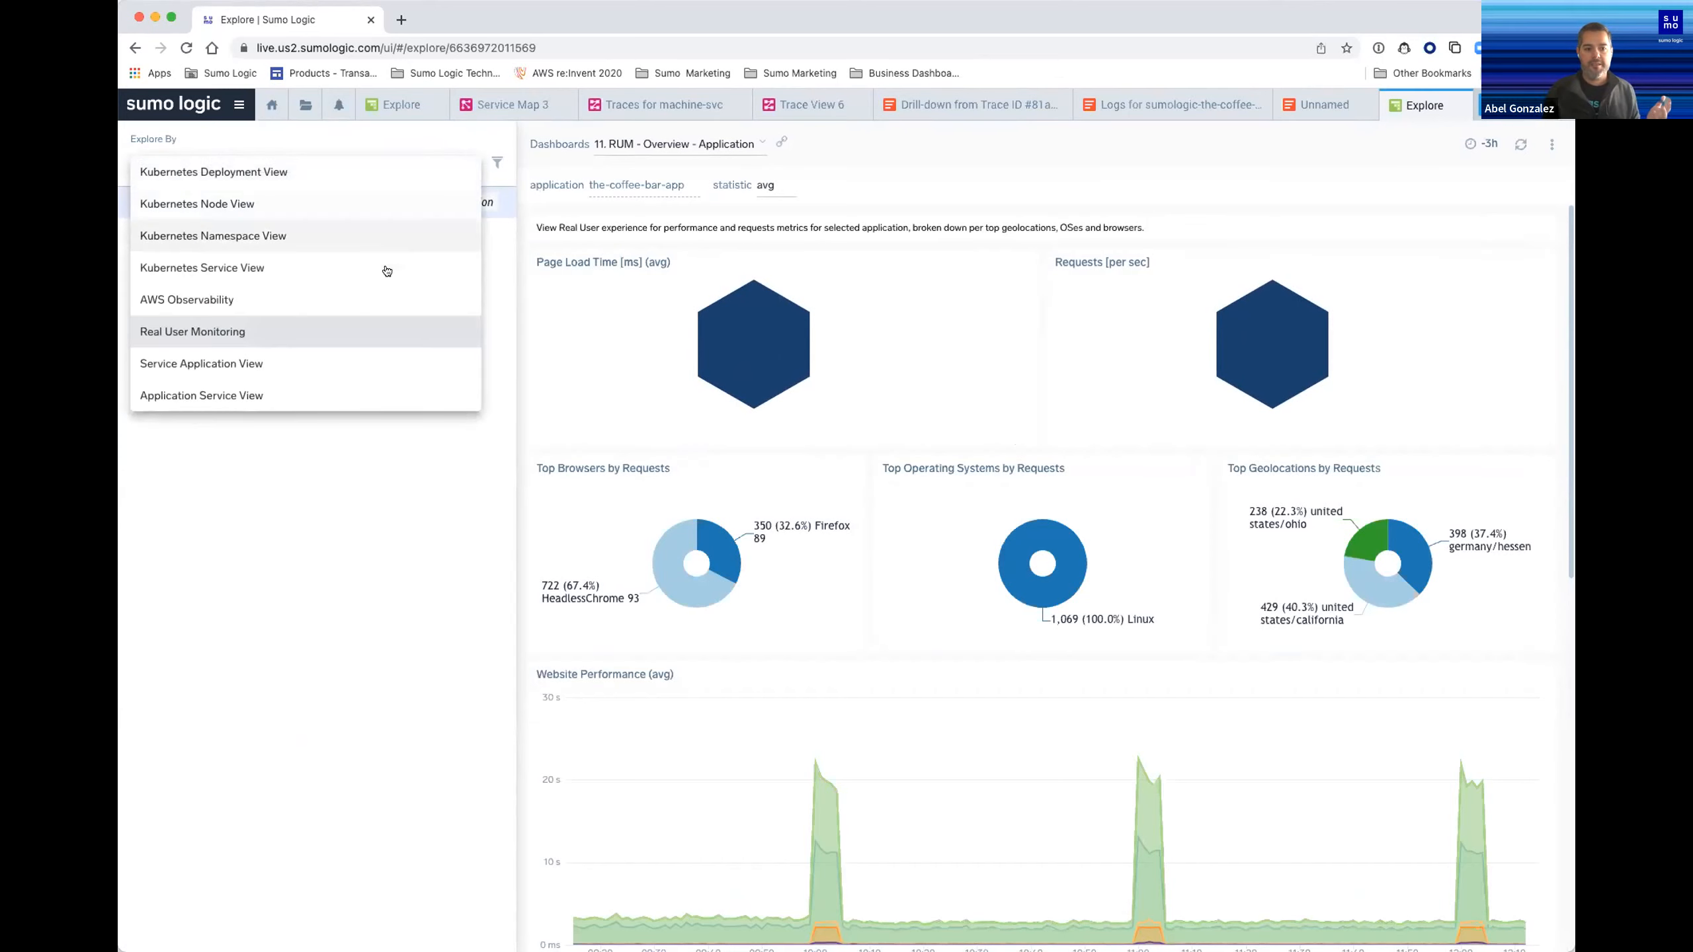
click(398, 300)
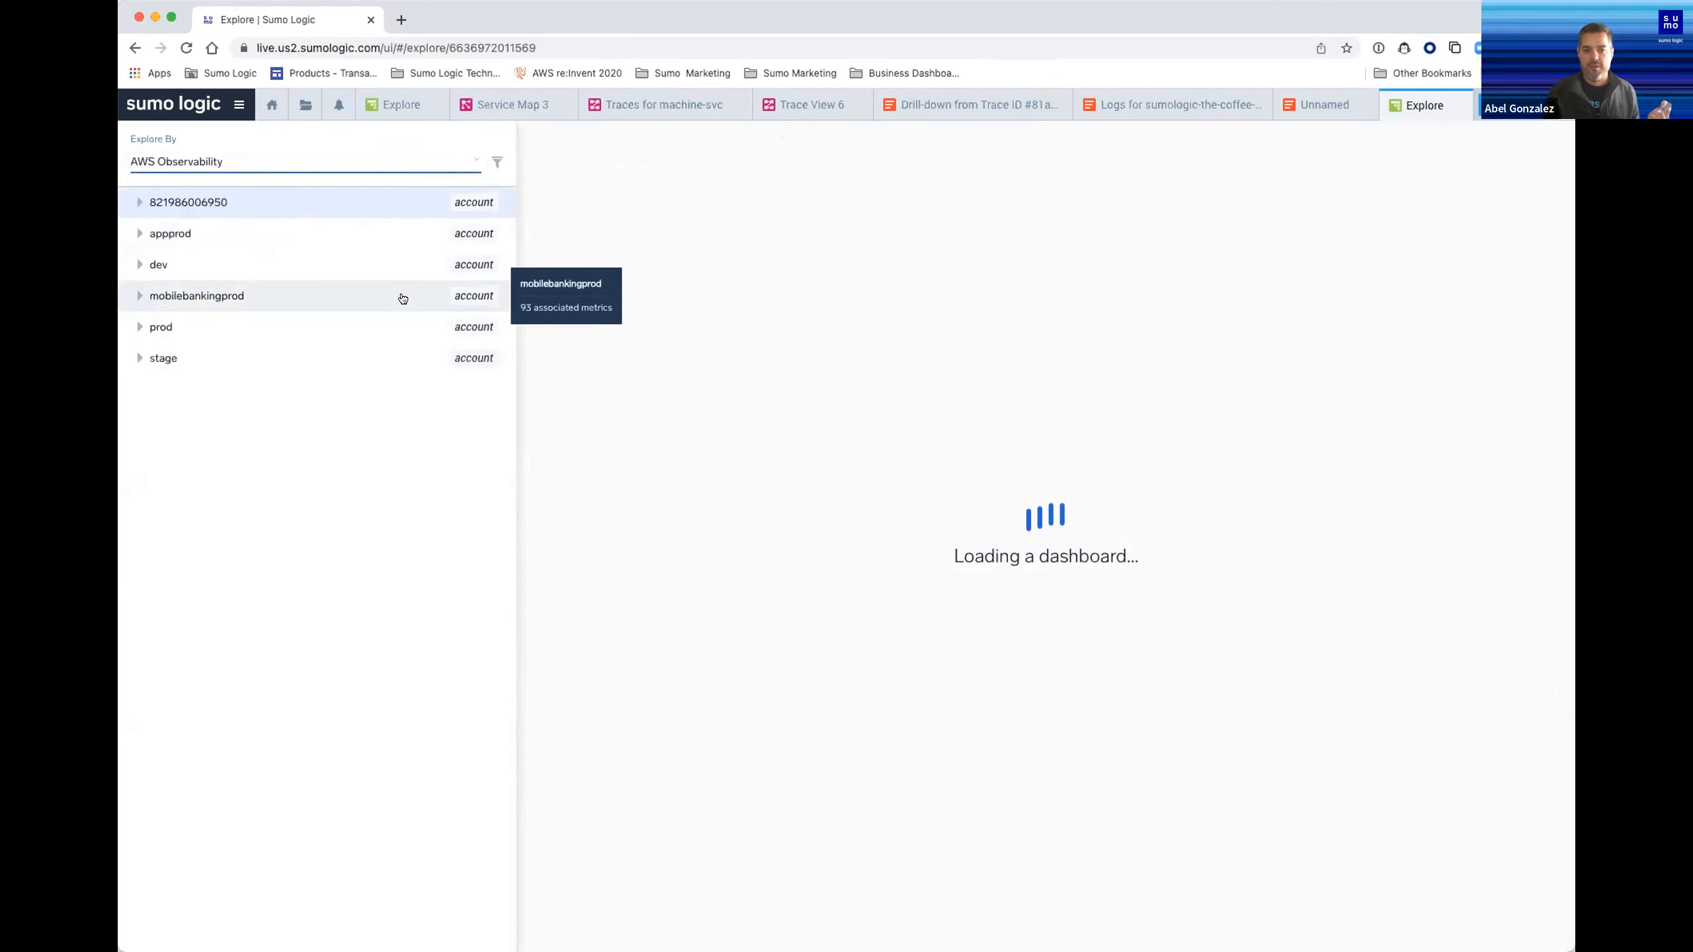
click(154, 325)
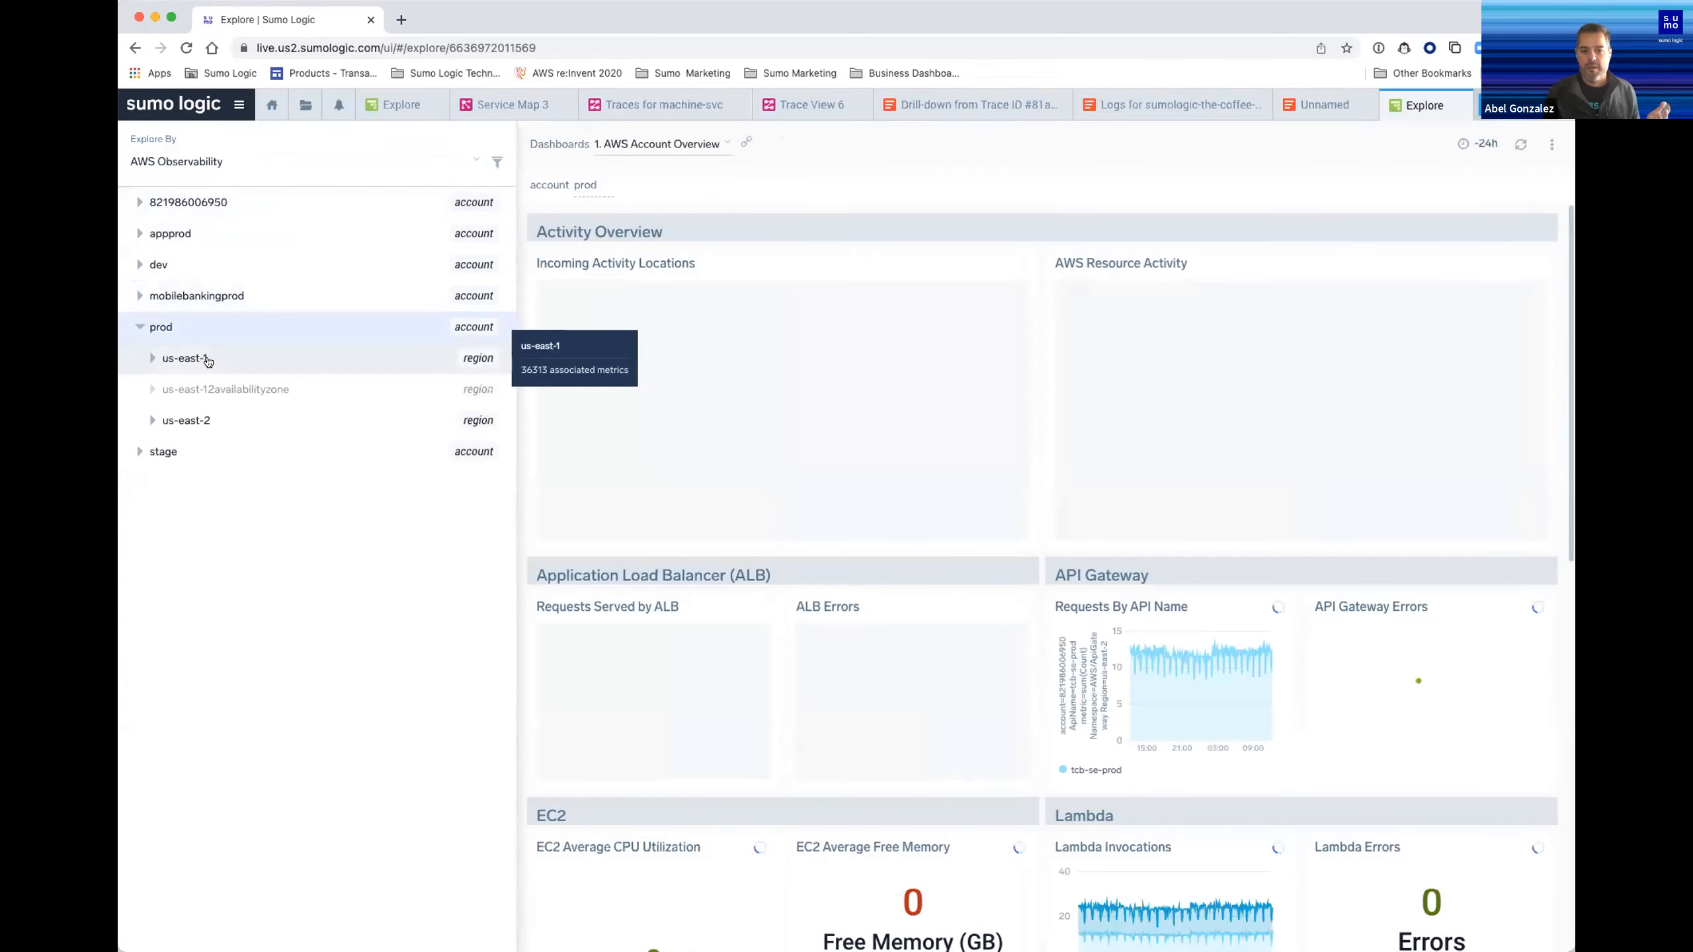
click(207, 359)
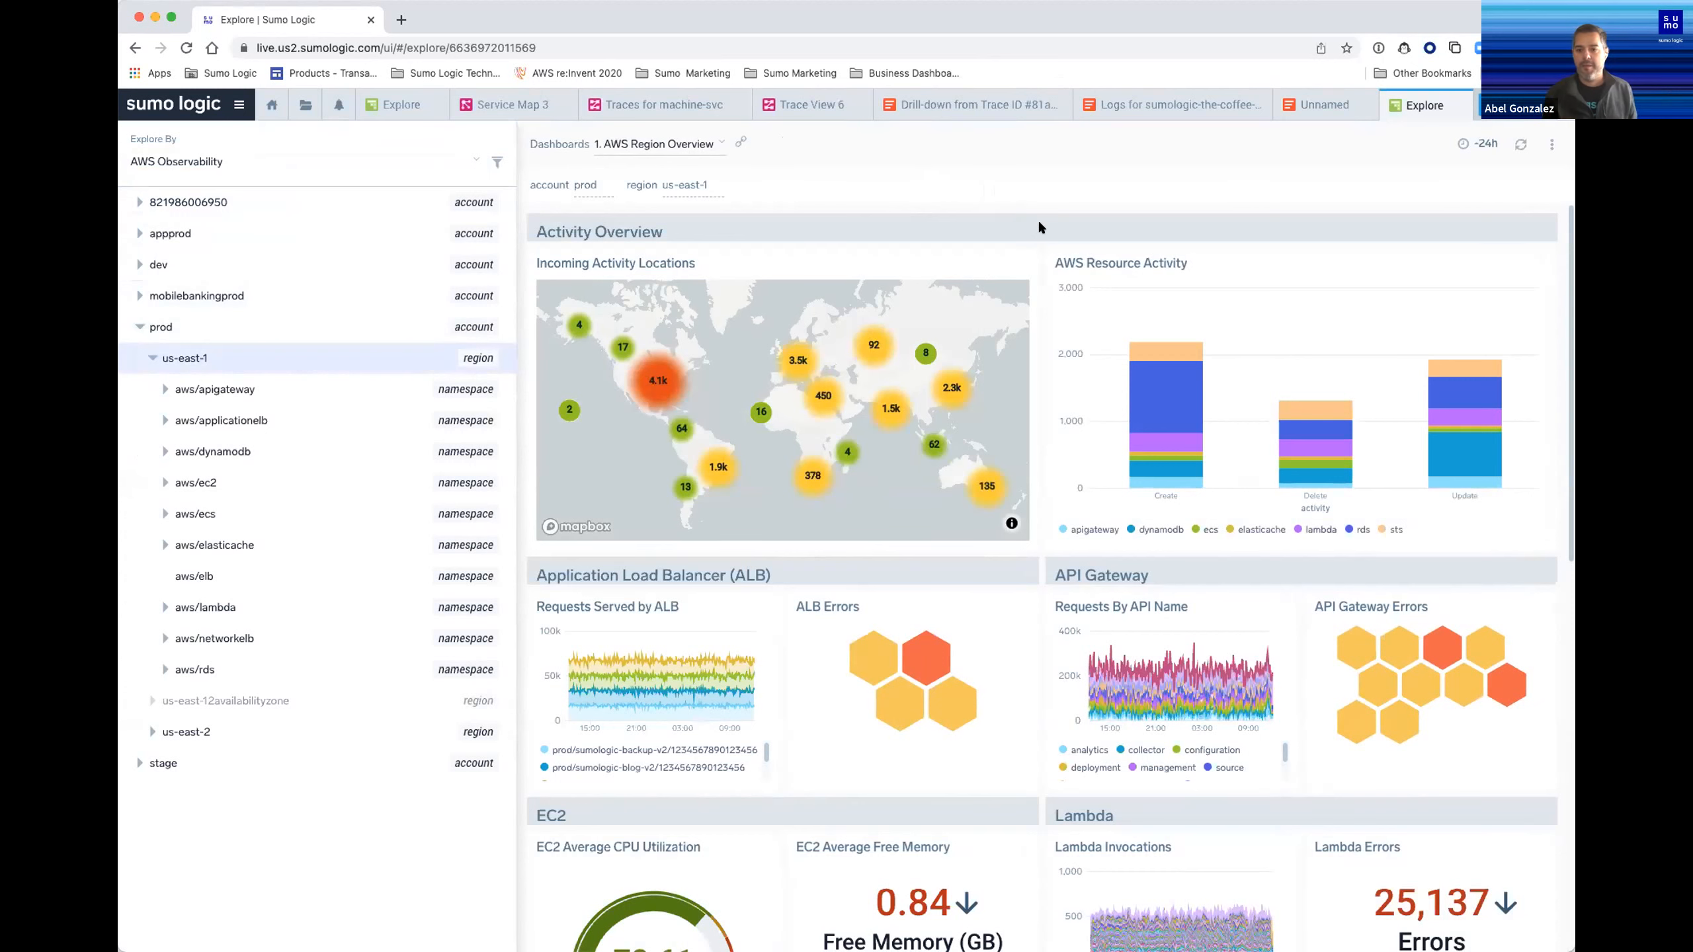
Examine the us-east-1 overview's EC2, Lambda, RDS, DynamoDB, ElastiCache and ECS panels, including the DynamoDB requests by table
scroll(1037, 220, down, 3)
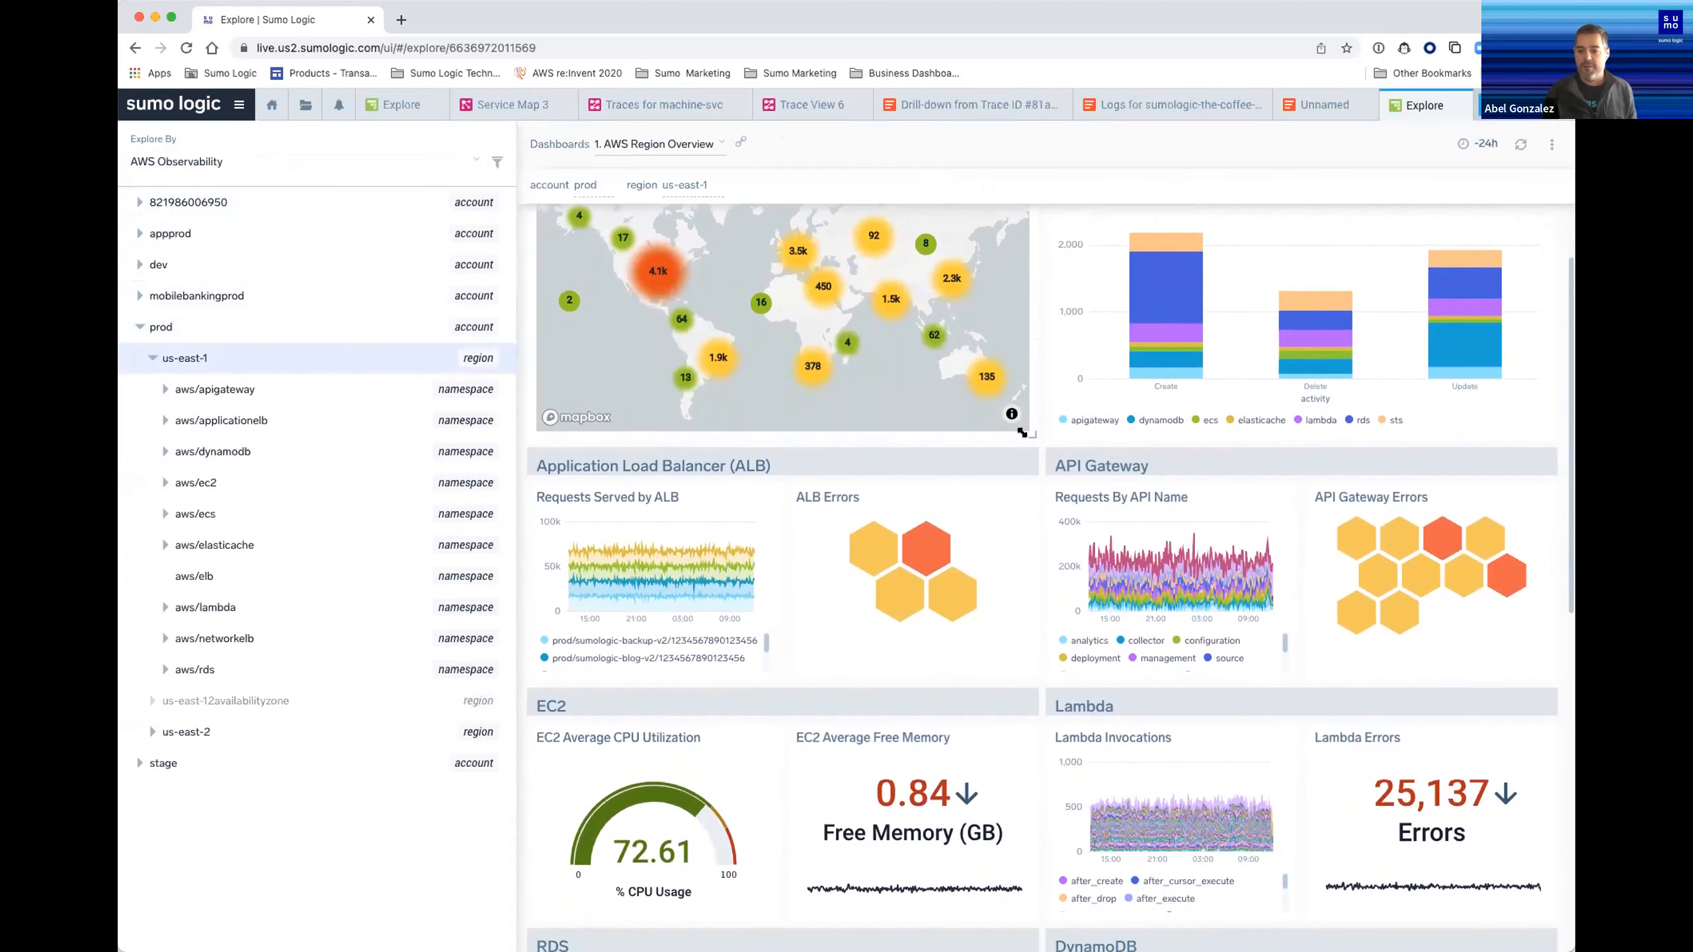
scroll(1020, 473, down, 4)
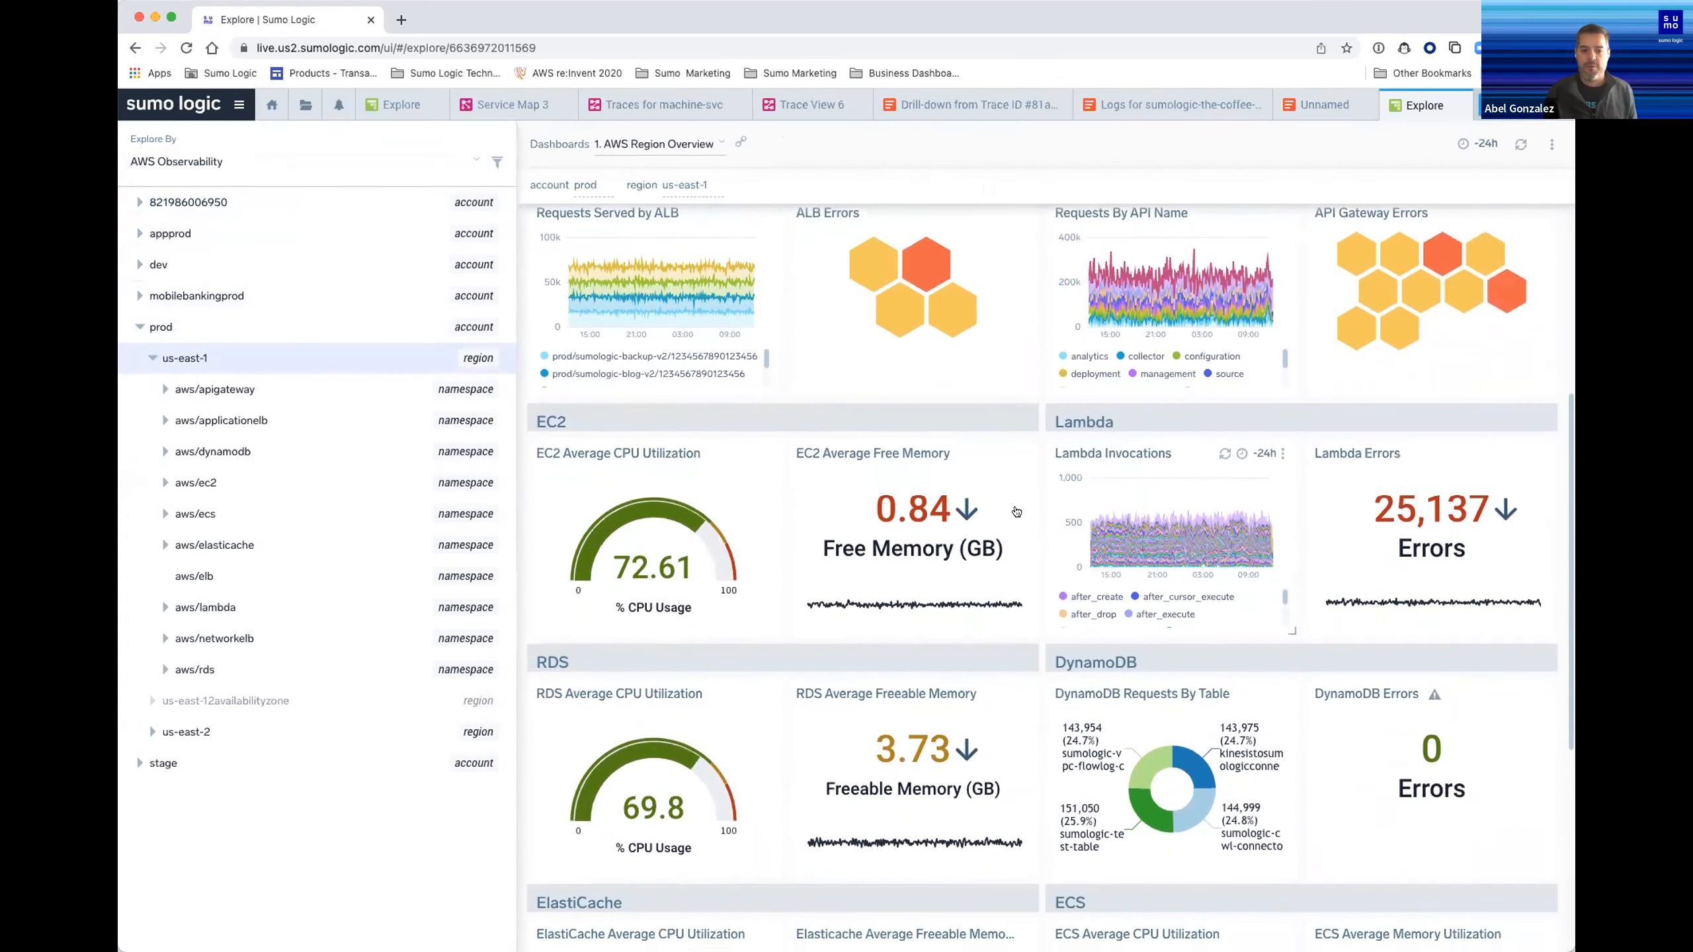
scroll(922, 535, down, 2)
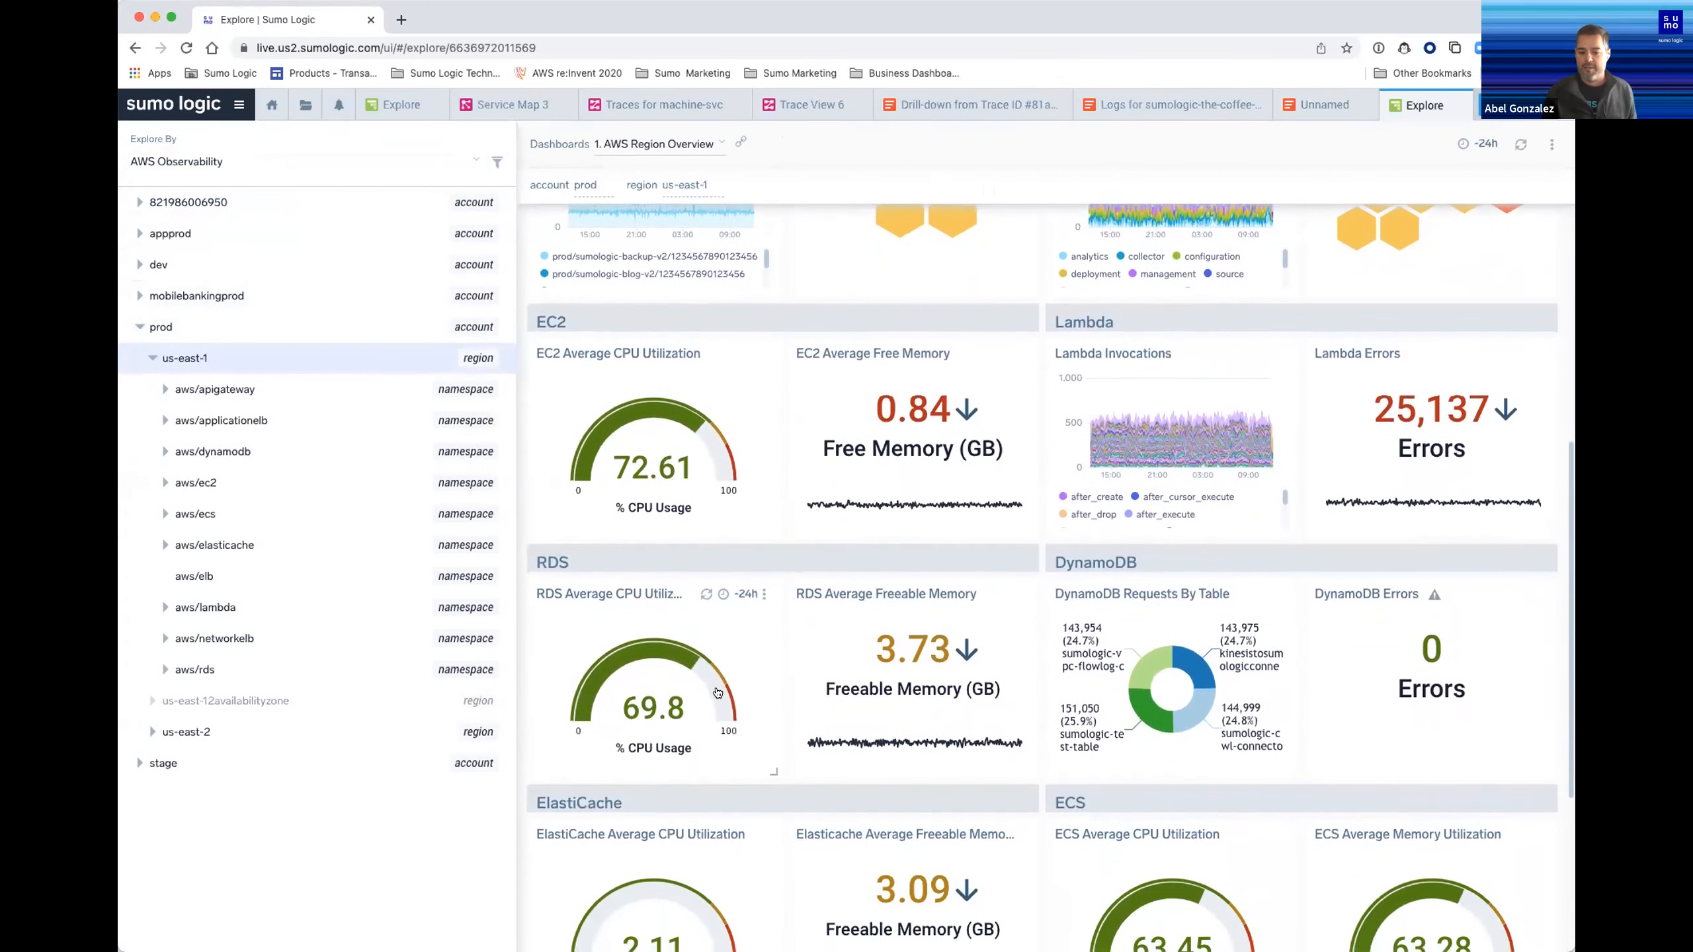
scroll(720, 690, down, 2)
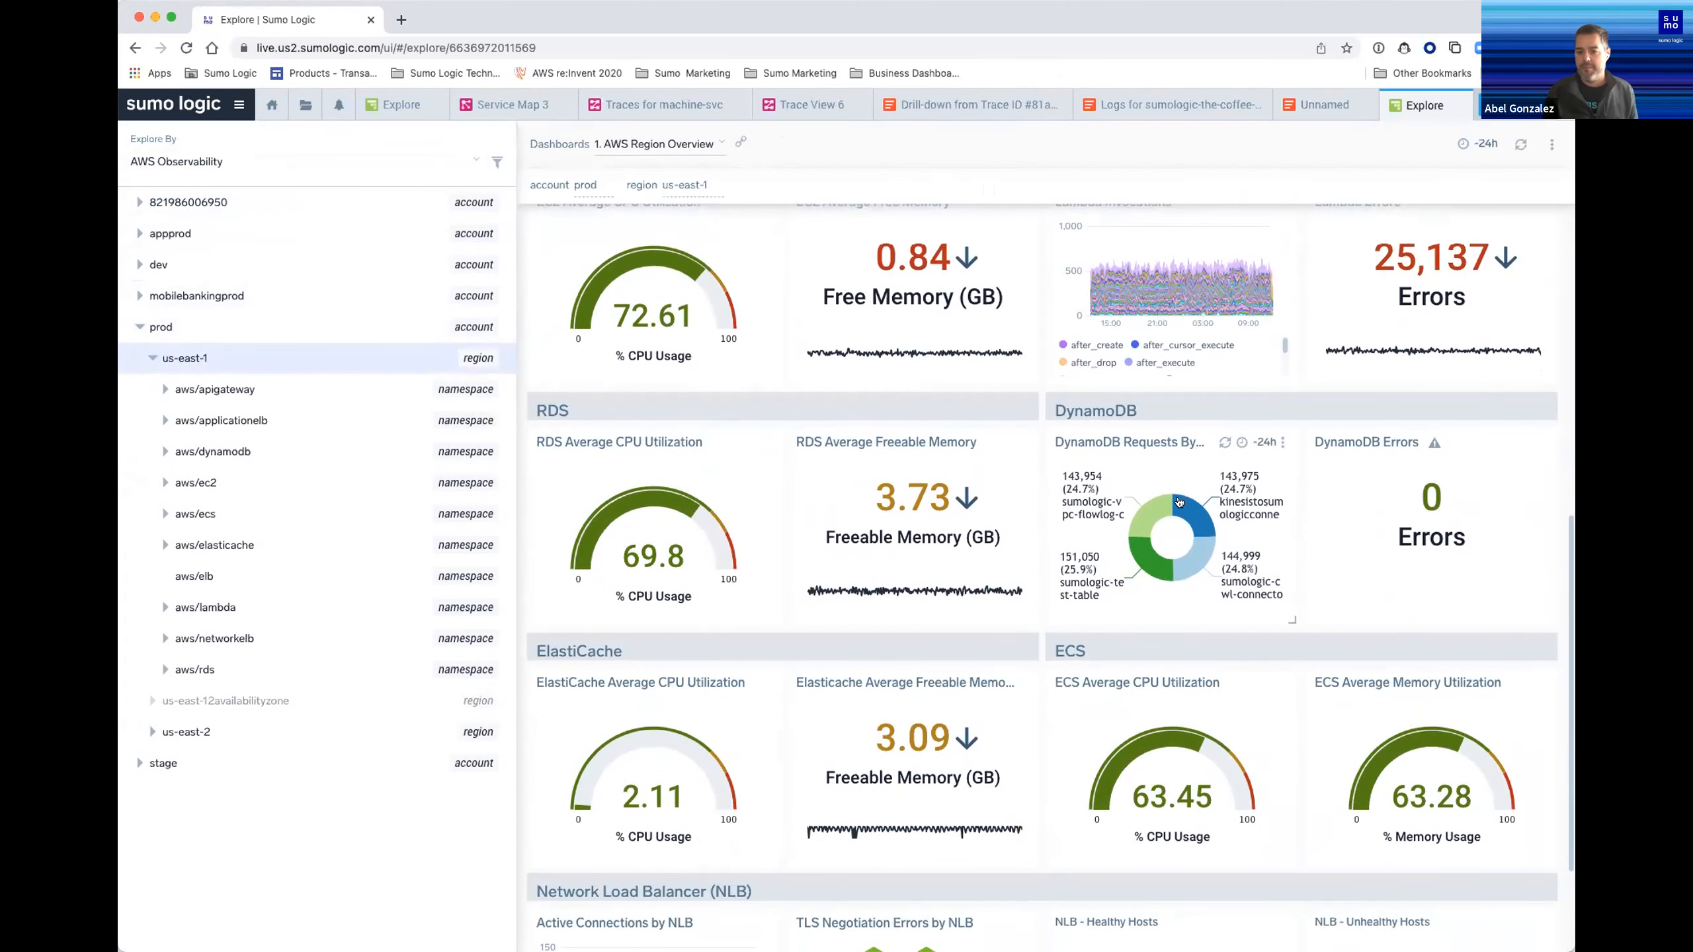
mouse_move(1137, 522)
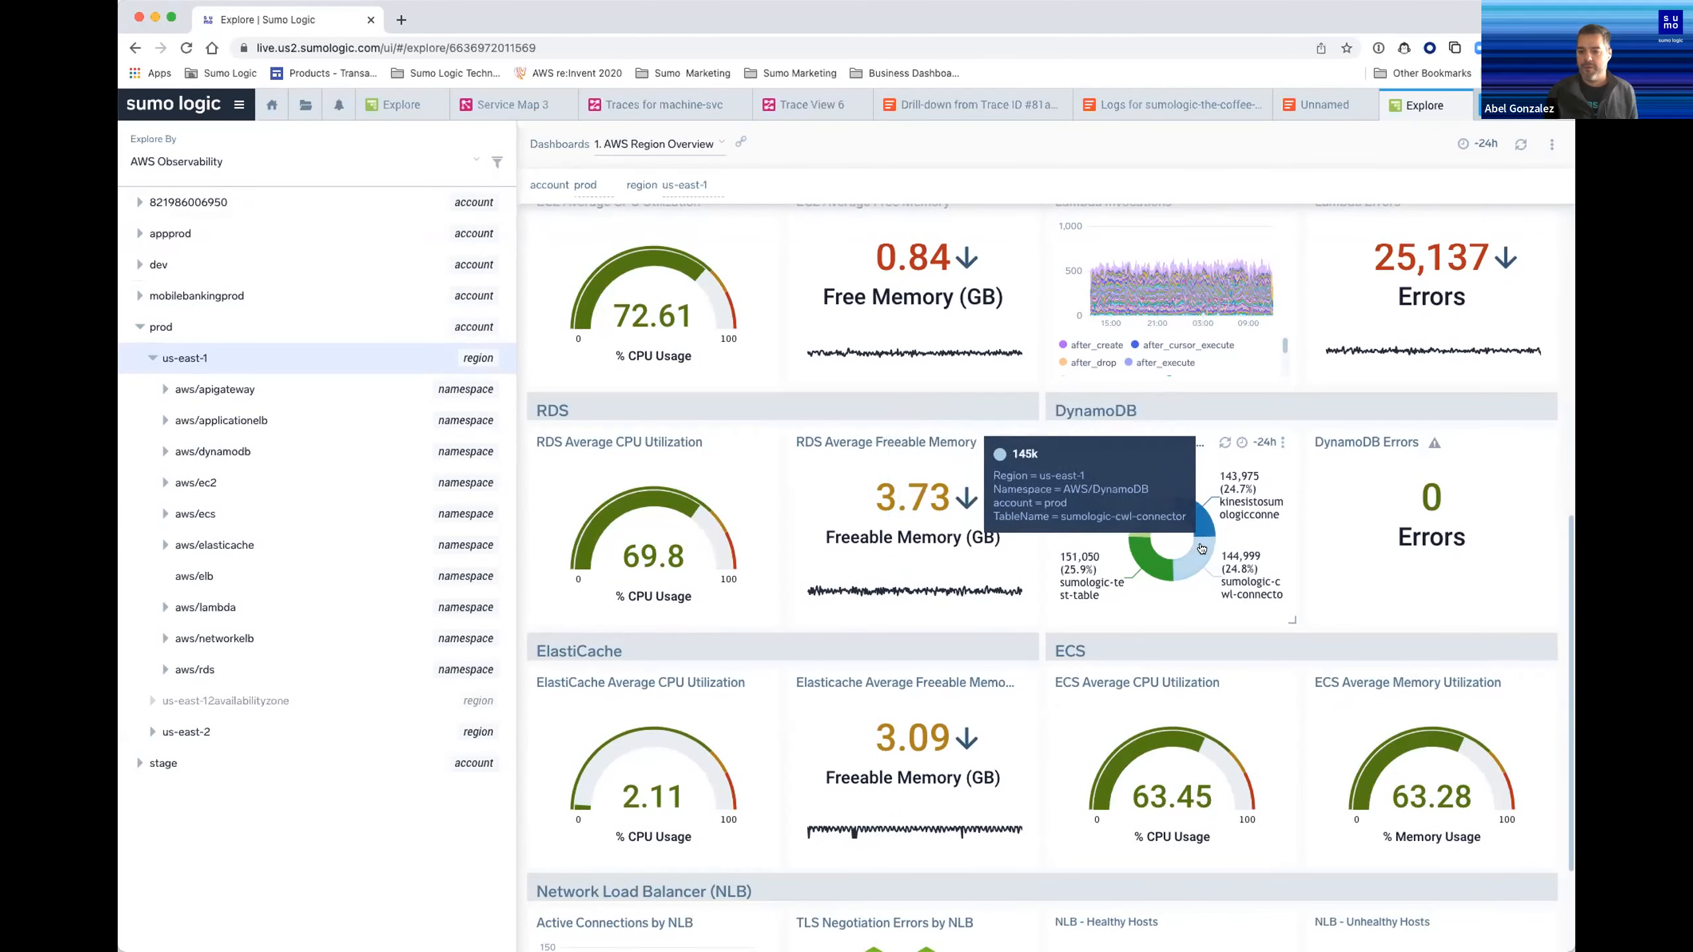
scroll(1055, 497, up, 1)
scroll(1056, 497, up, 8)
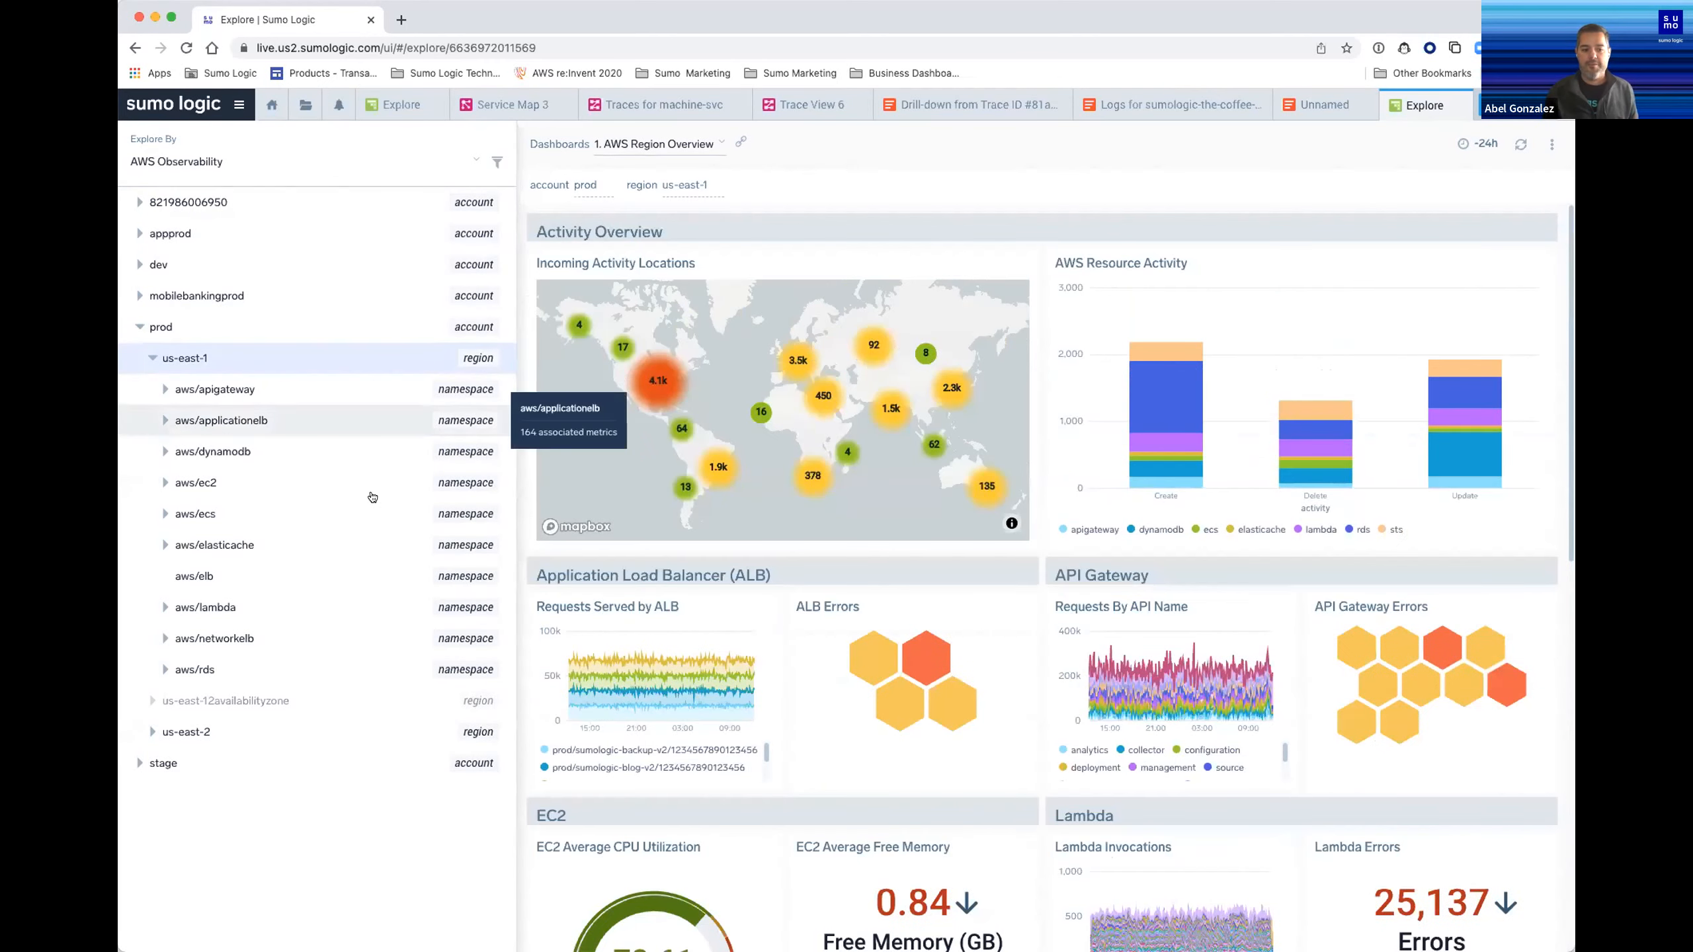
Open the aws/lambda namespace overview and examine its top error messages by function and the get_billing_info failures under Successful Vs Failed Requests
click(287, 612)
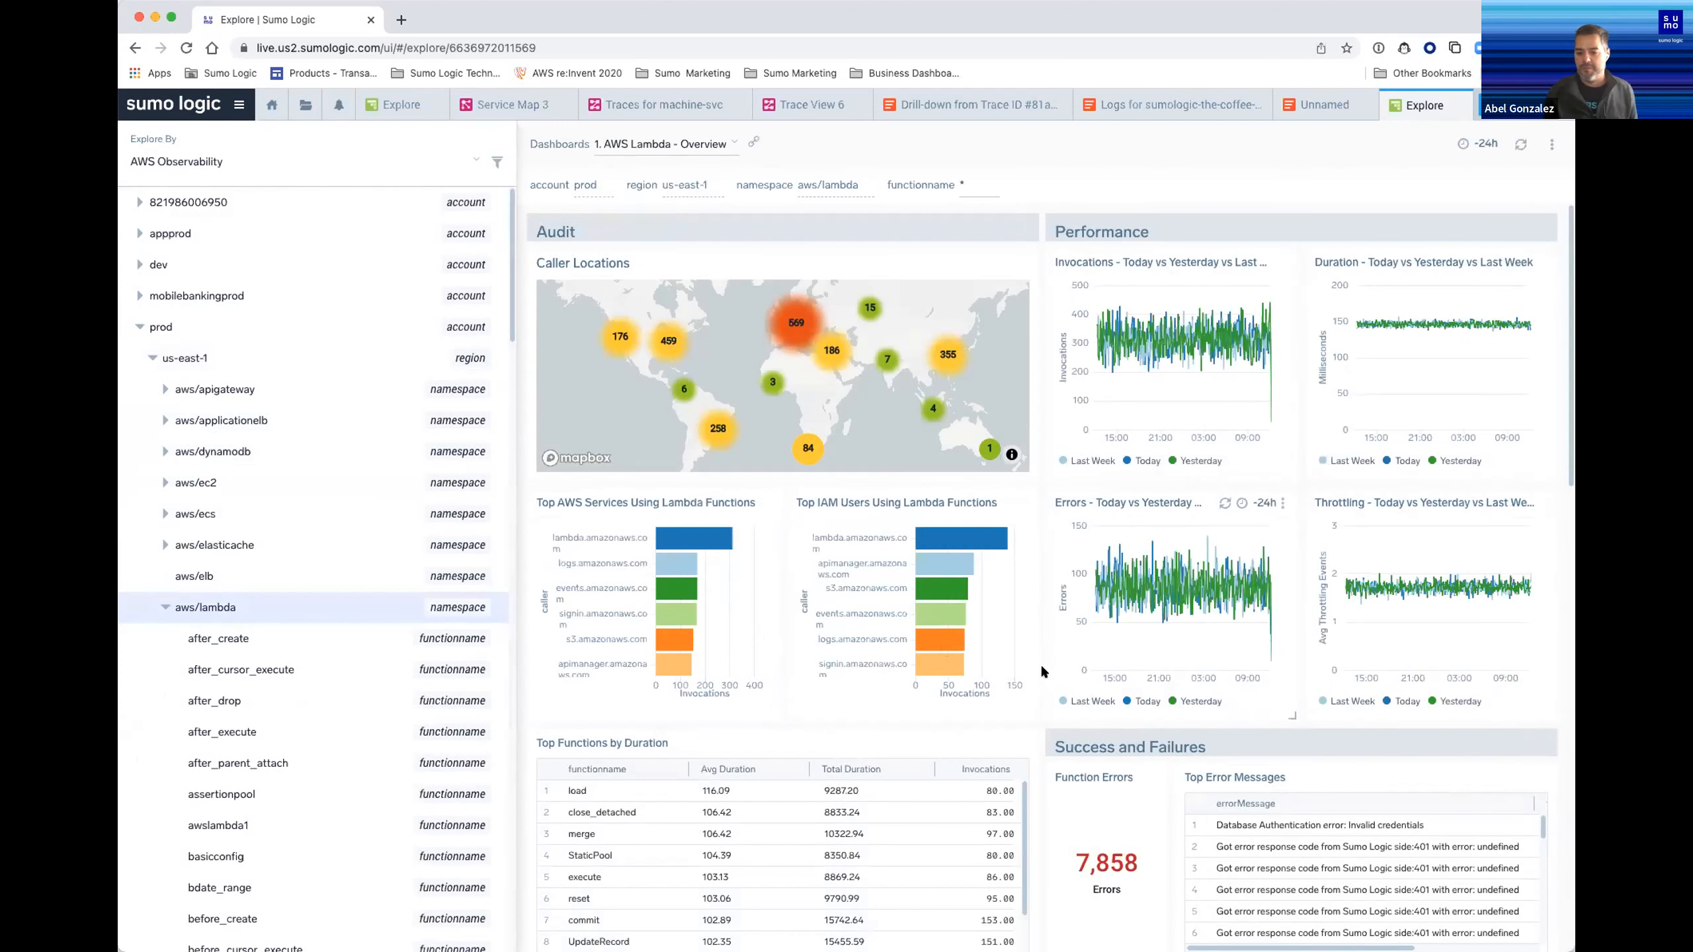
scroll(1040, 664, down, 3)
scroll(1257, 708, right, 4)
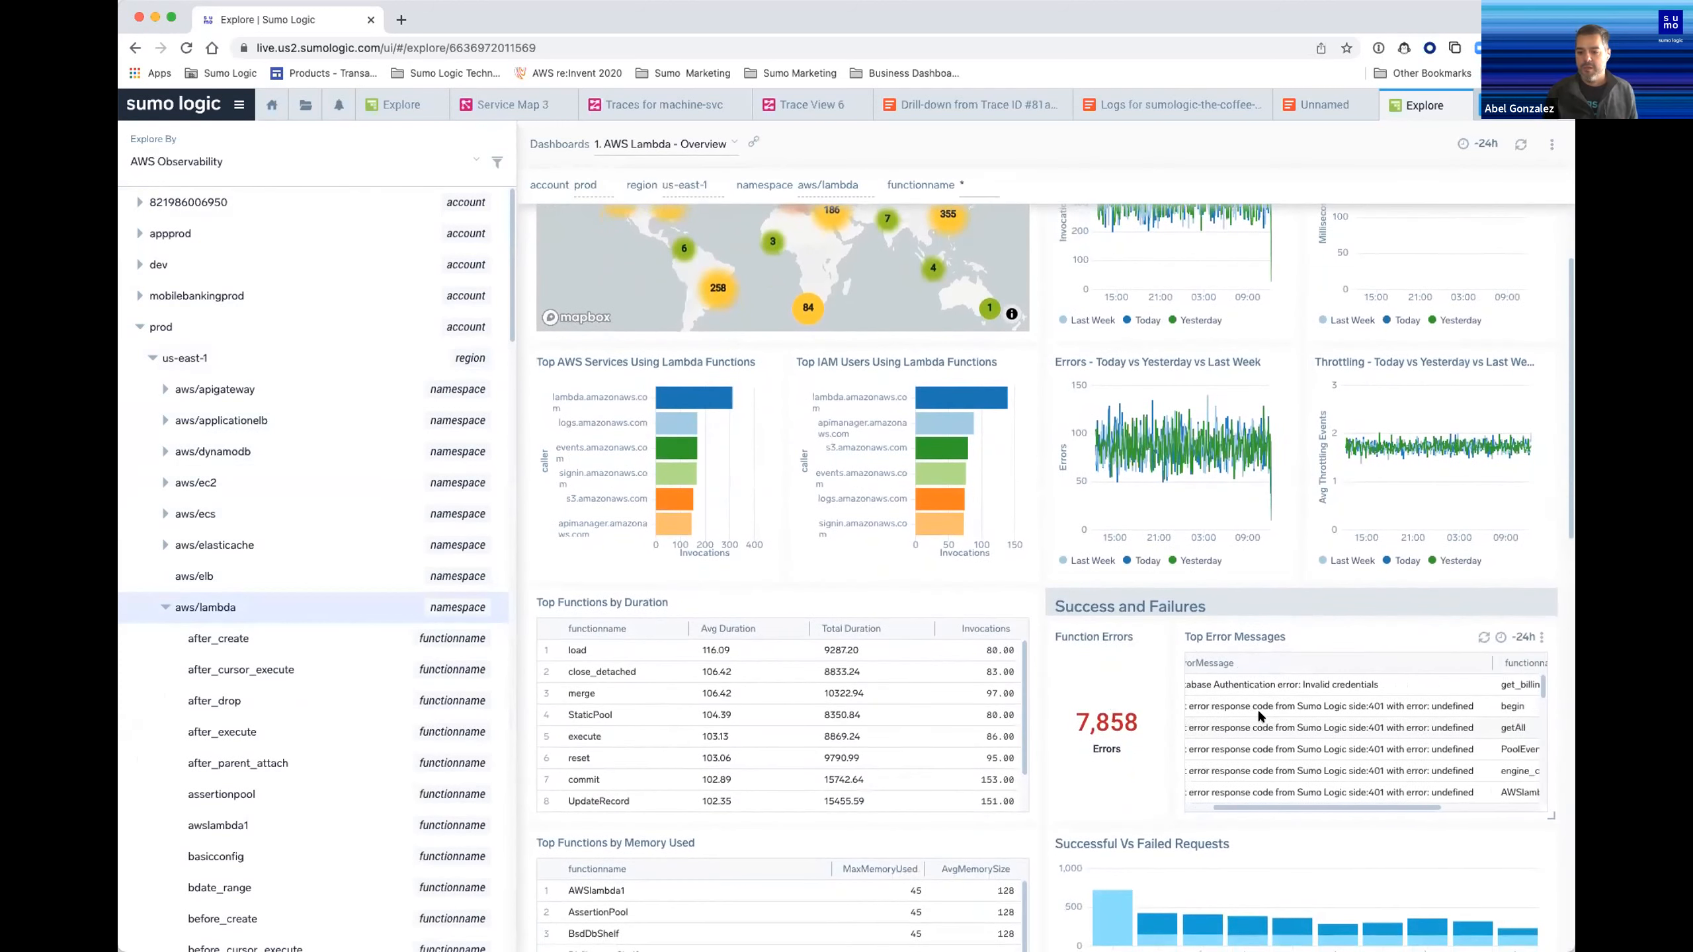
scroll(1306, 717, right, 2)
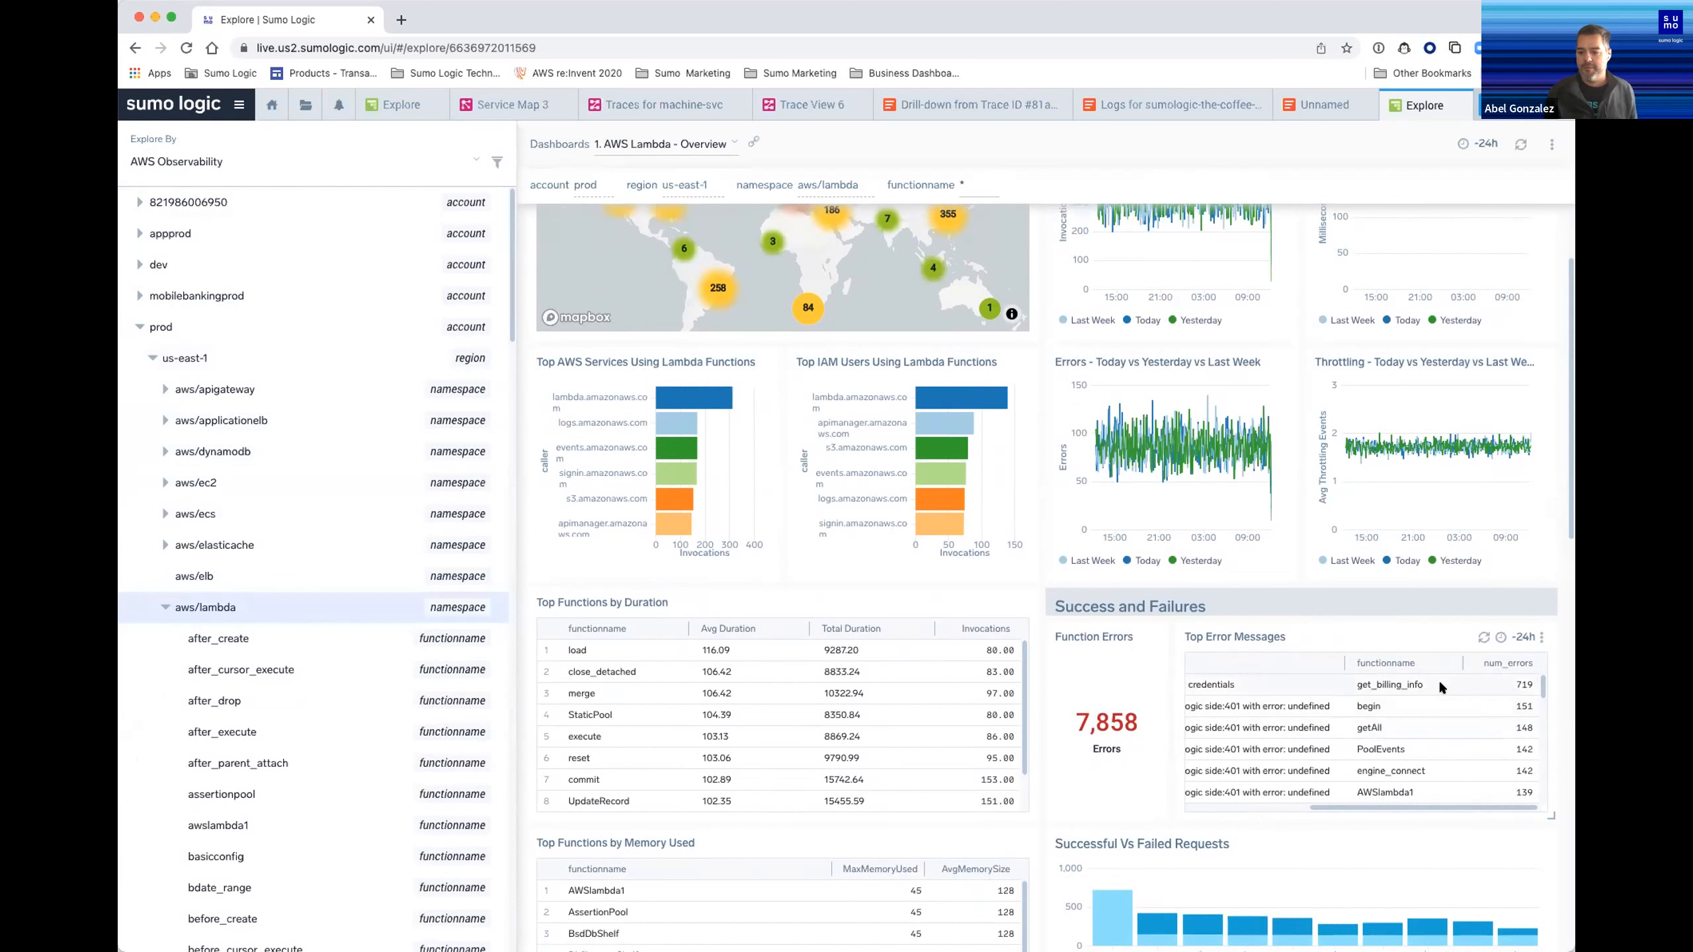
scroll(1172, 792, down, 3)
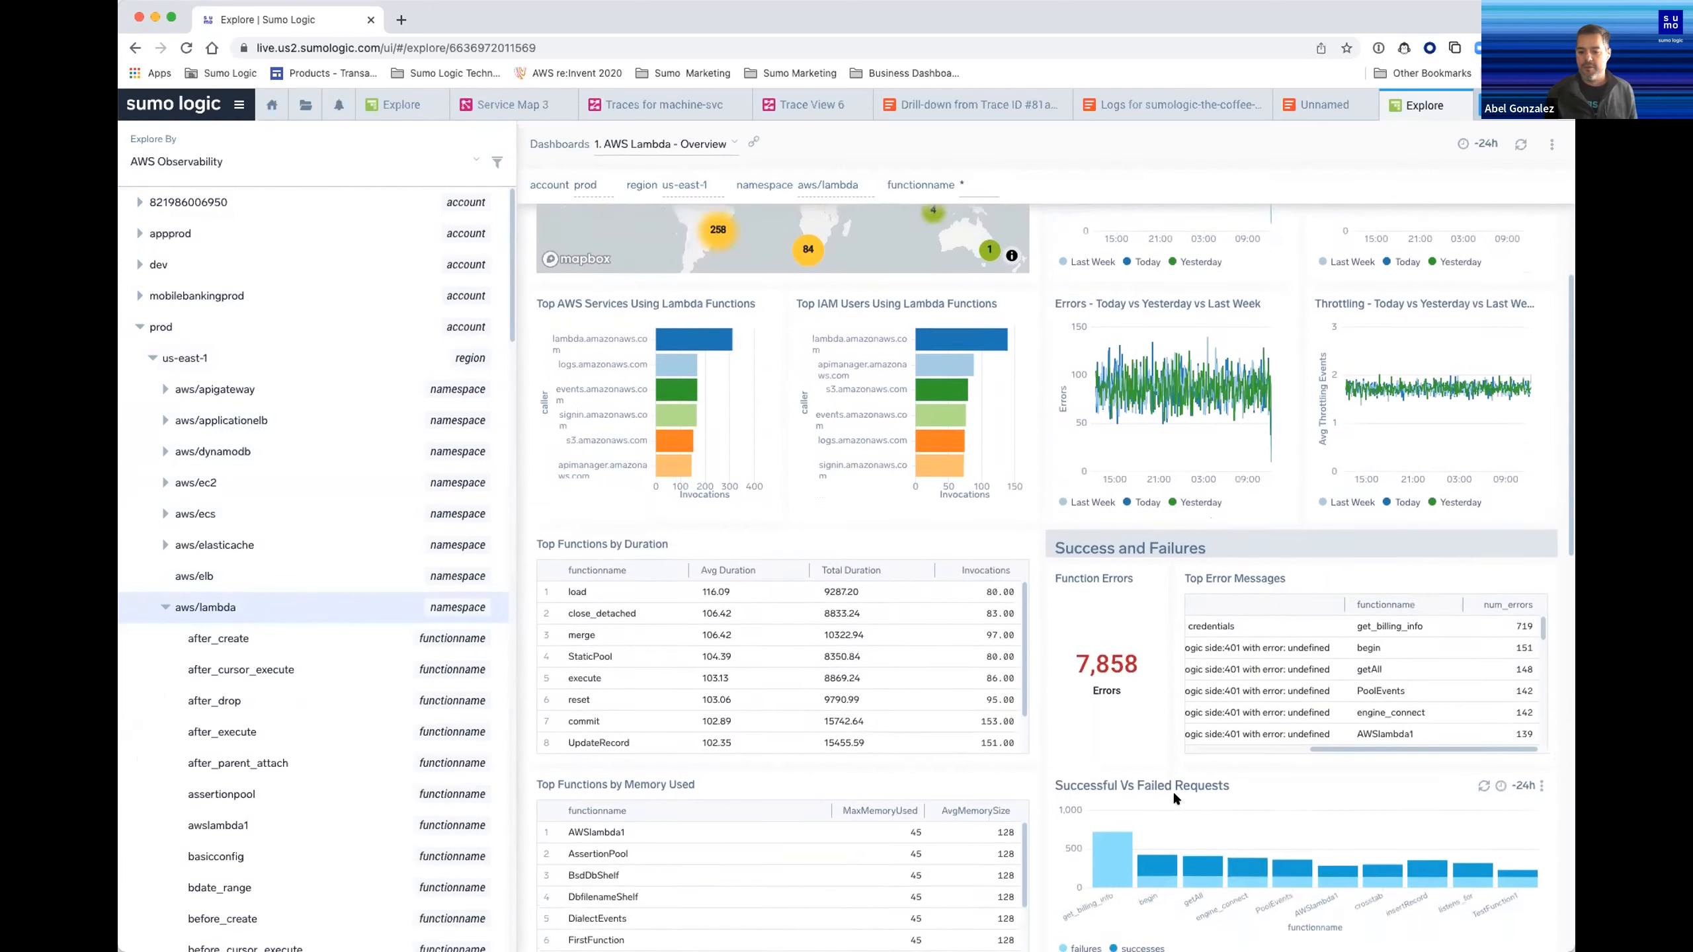
mouse_move(1098, 808)
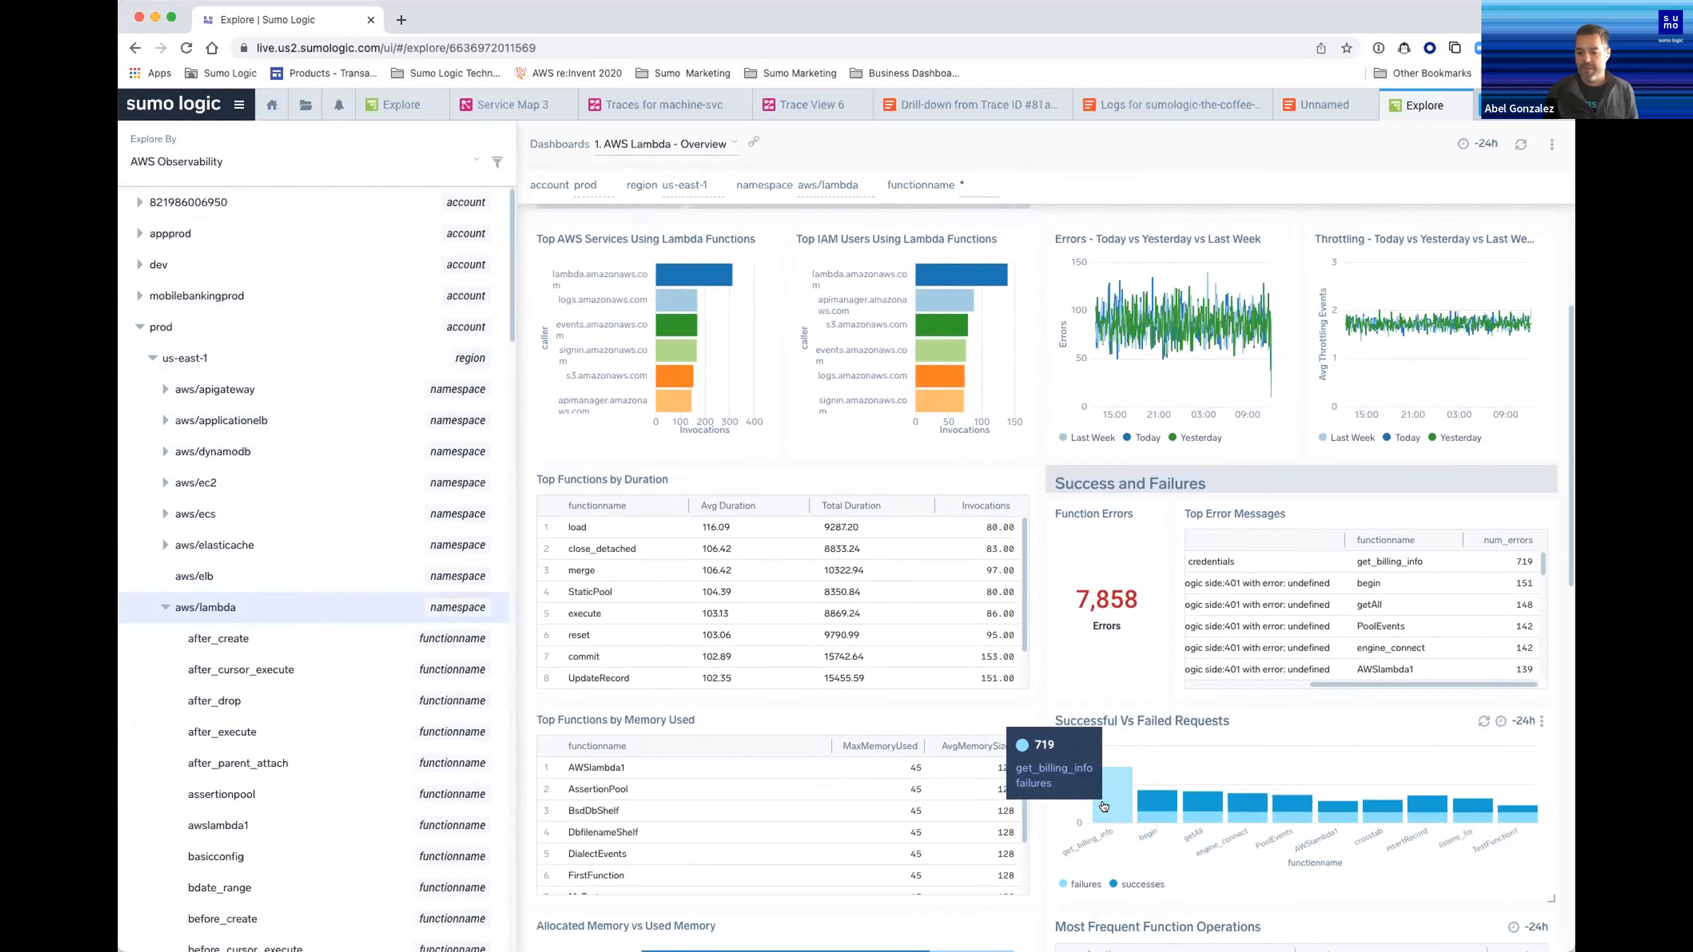
Inspect the get_billing_info failures under Successful Vs Failed Requests and filter the AWS Lambda overview by functionname get_billing_info
click(1103, 797)
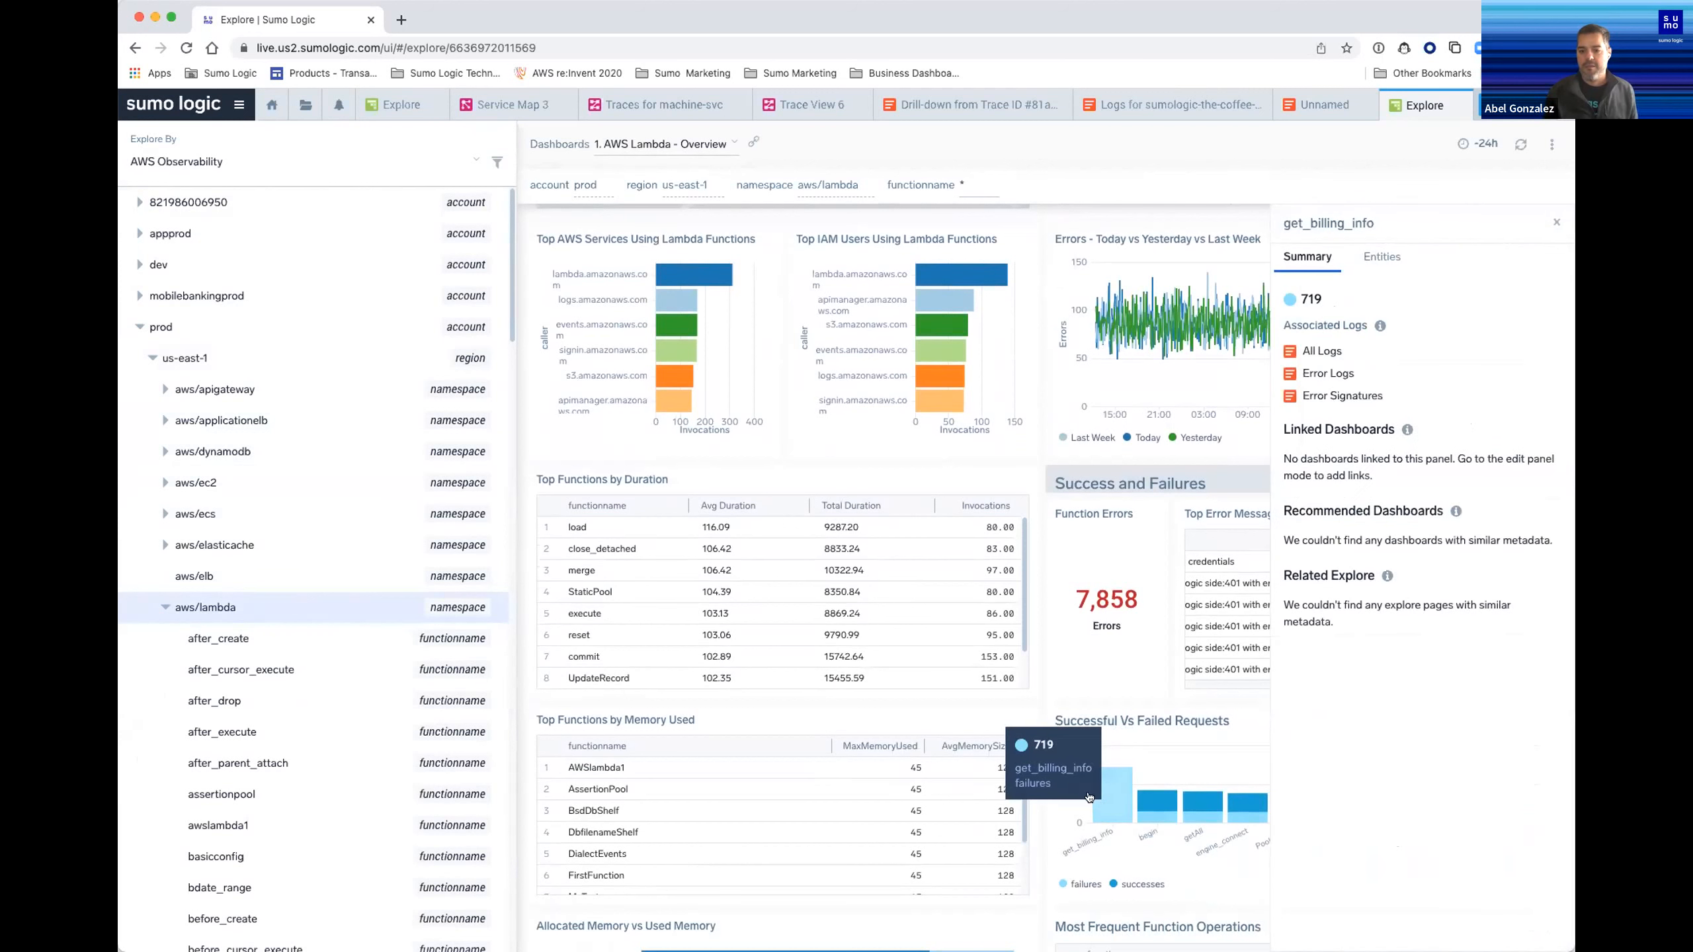
click(972, 185)
text(get)
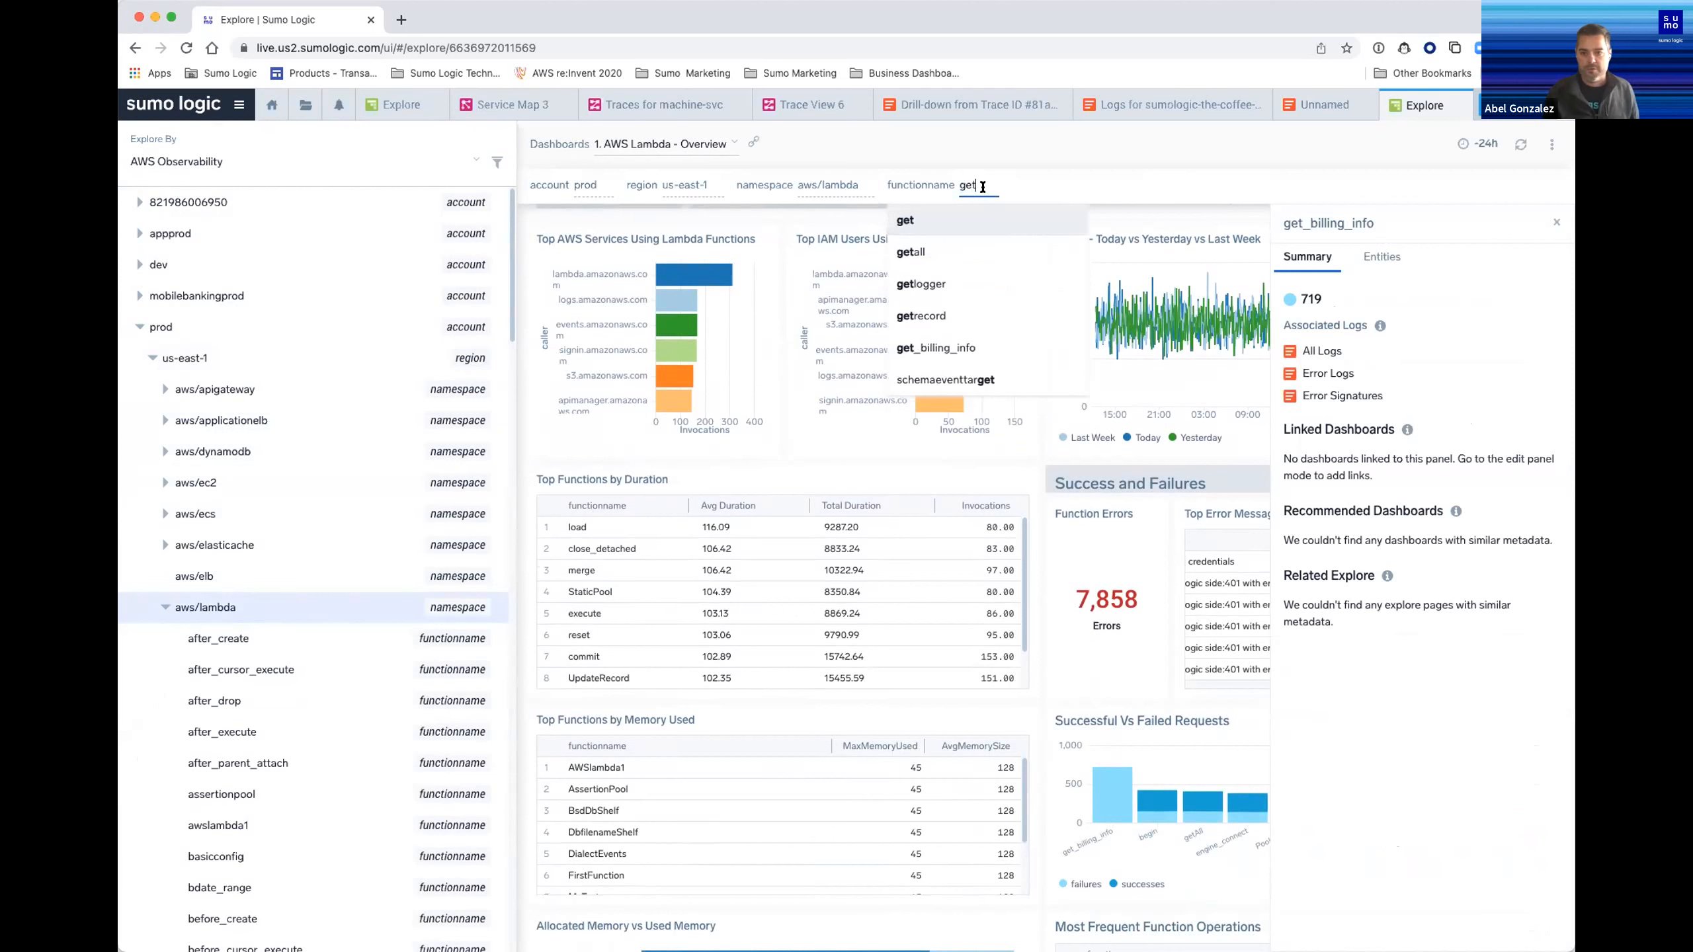
click(982, 341)
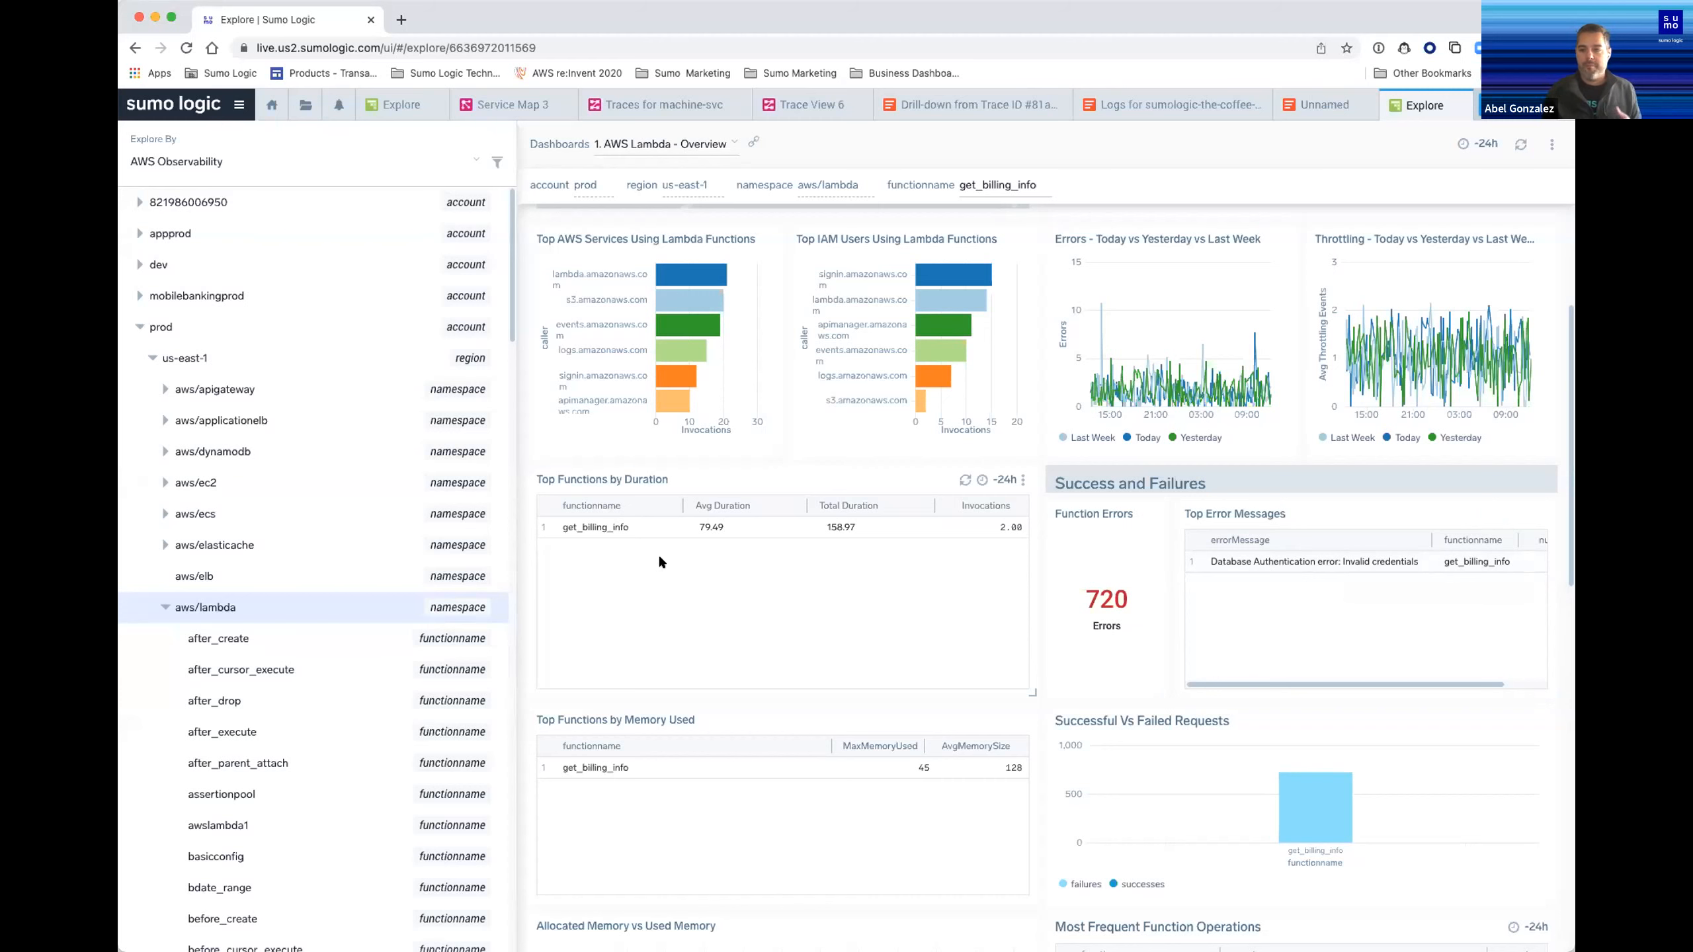
Show the AWS Region Events of Interest dashboard for us-east-1 and open its drift and duration chart in Root Cause Explorer
click(311, 361)
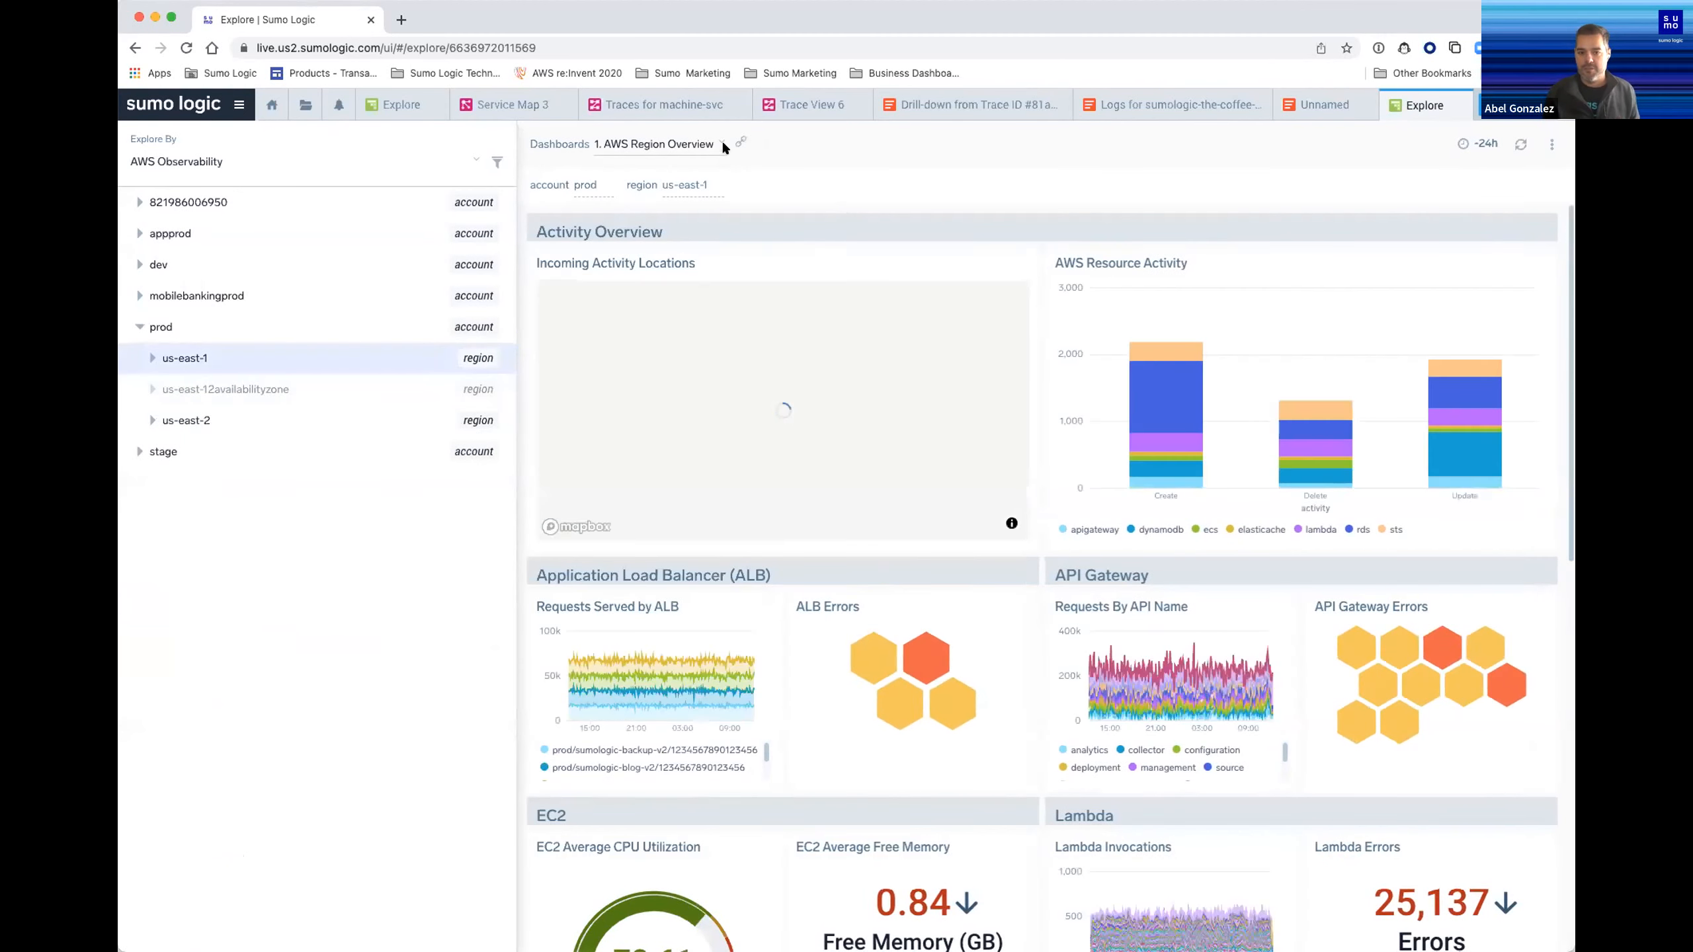
click(721, 144)
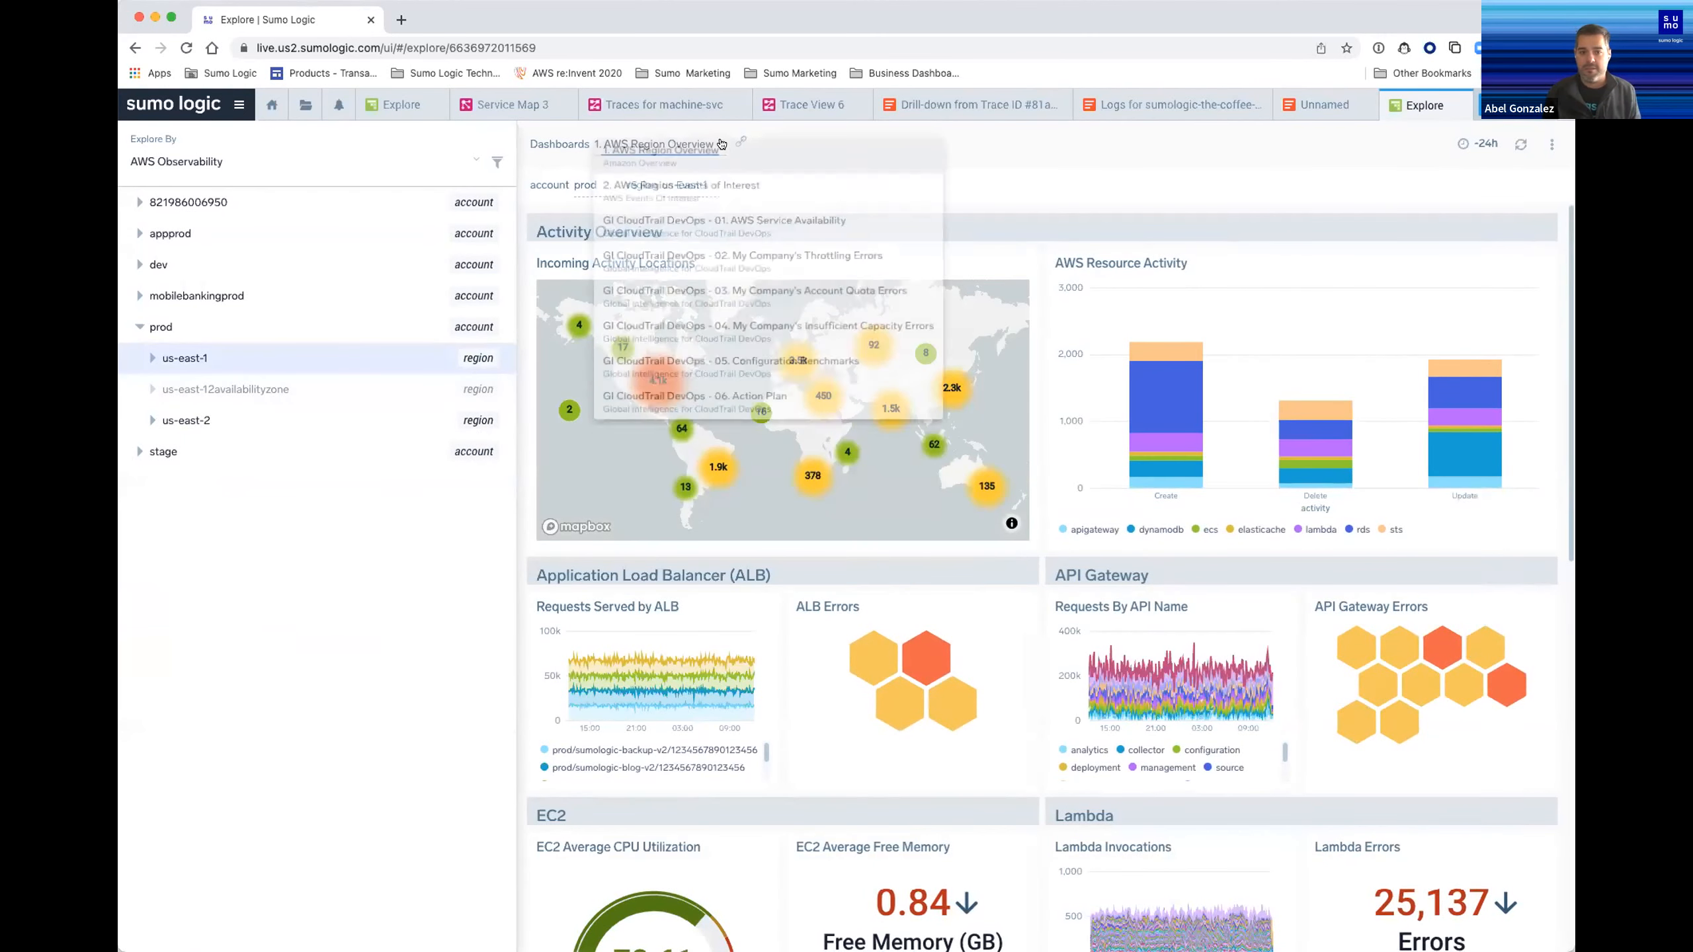
click(716, 193)
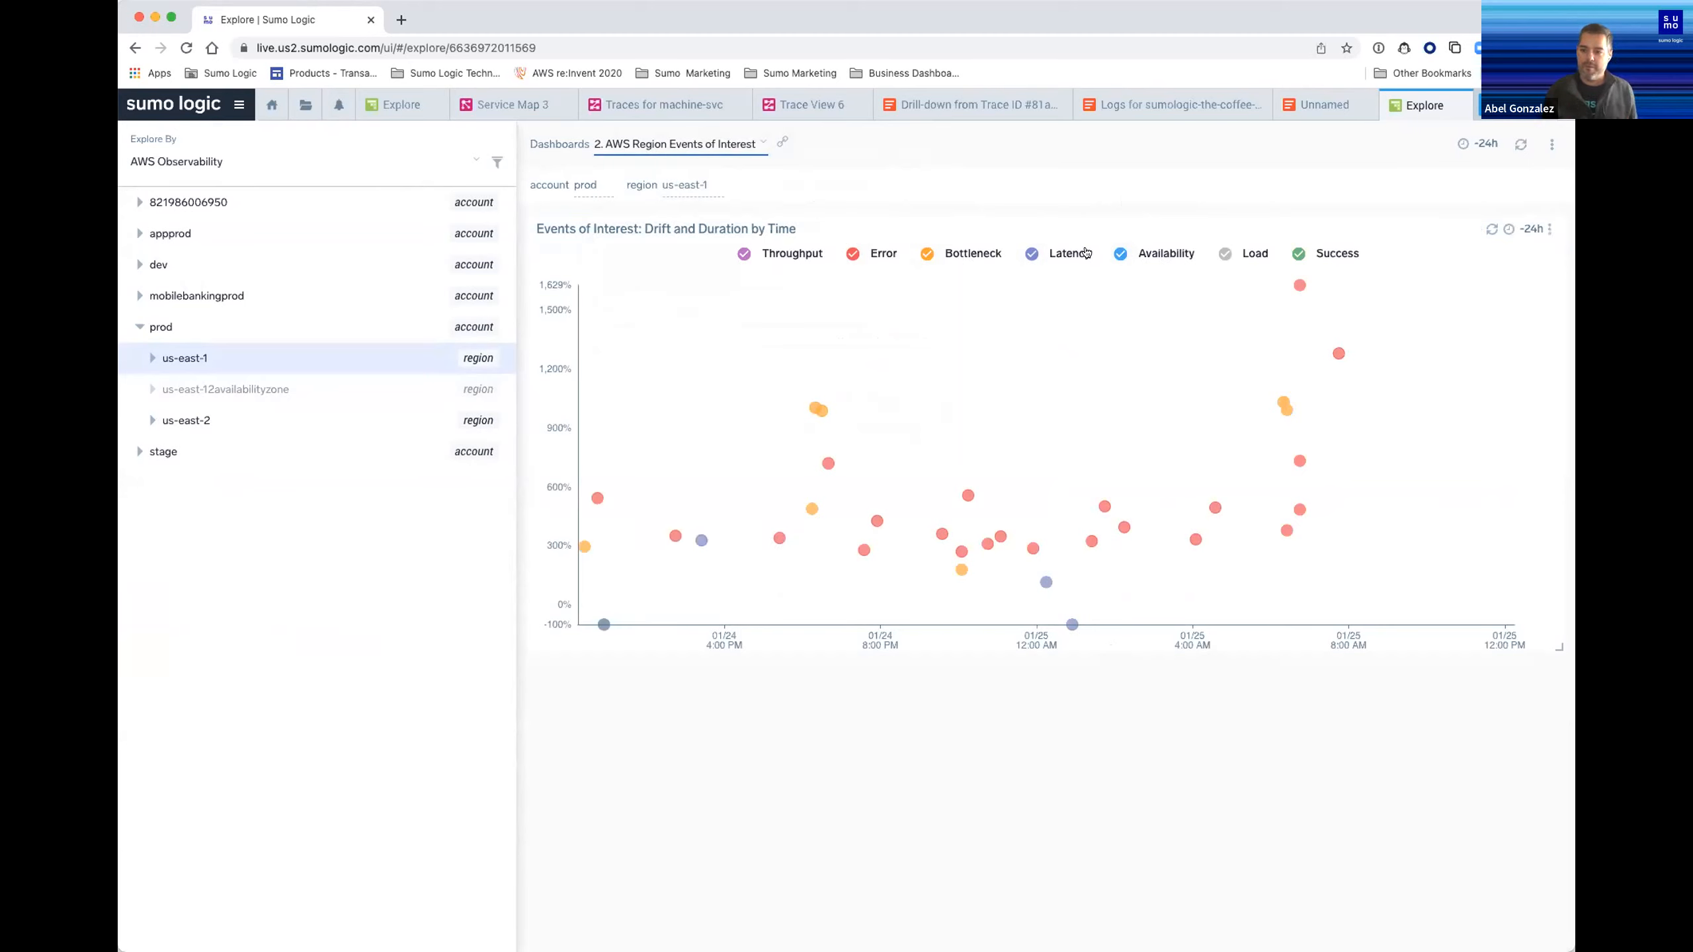
click(1548, 231)
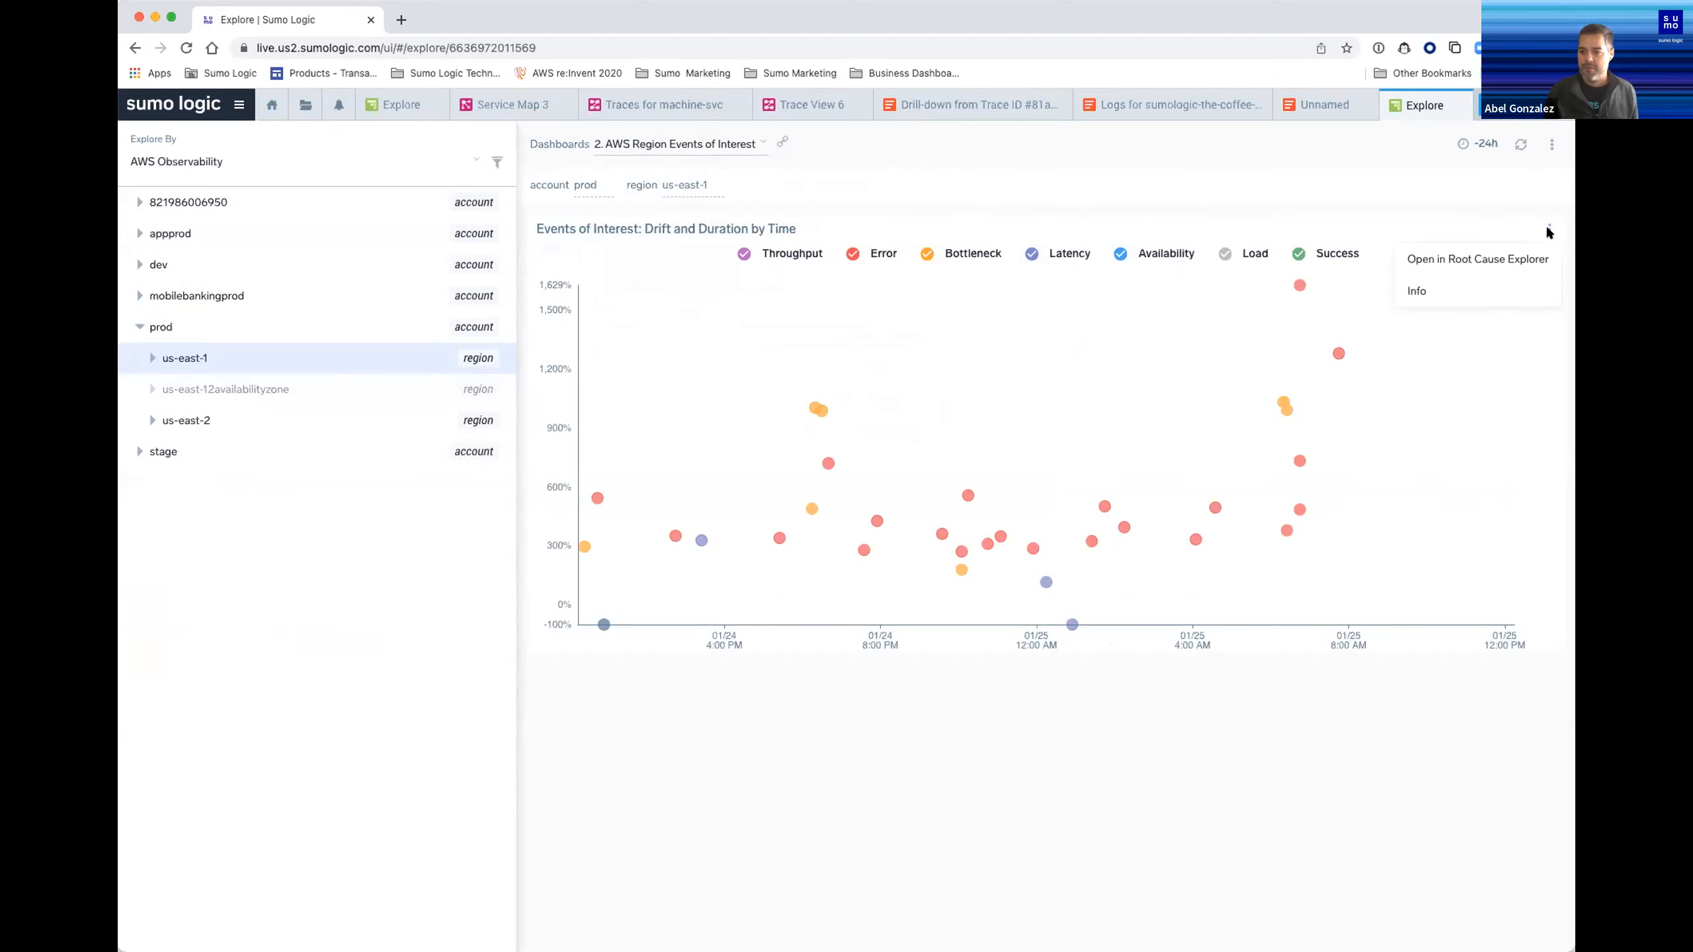
click(1498, 260)
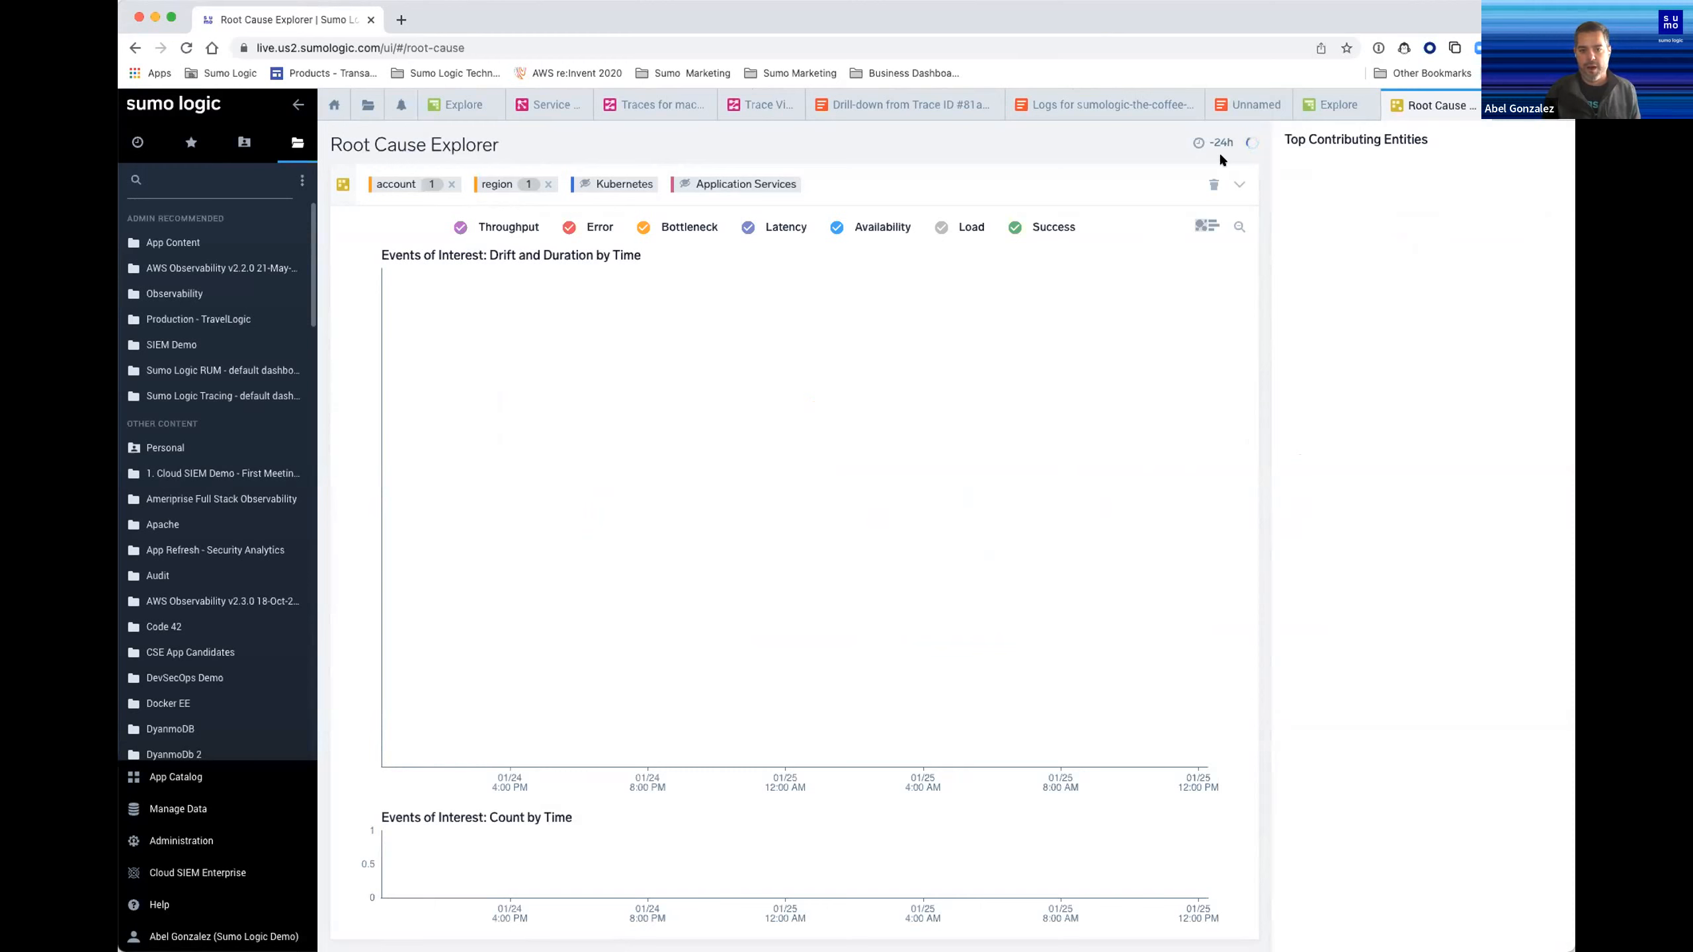
Expand the Root Cause Explorer filters and review the relative time range options without changing the range
click(1240, 185)
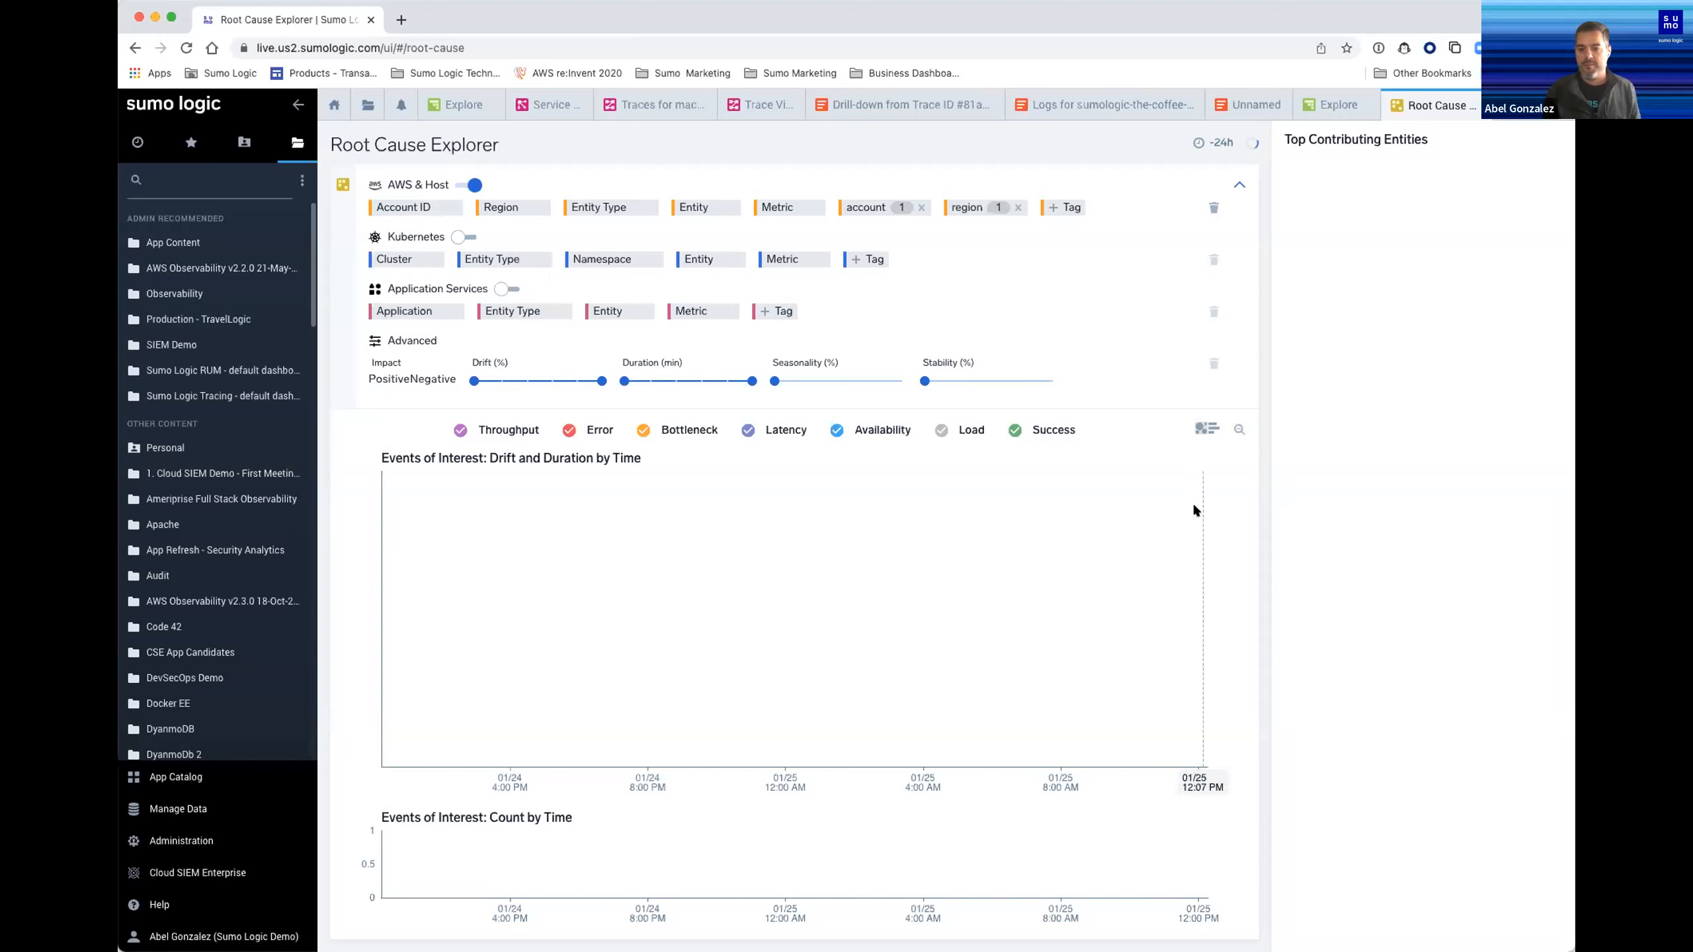
click(1214, 141)
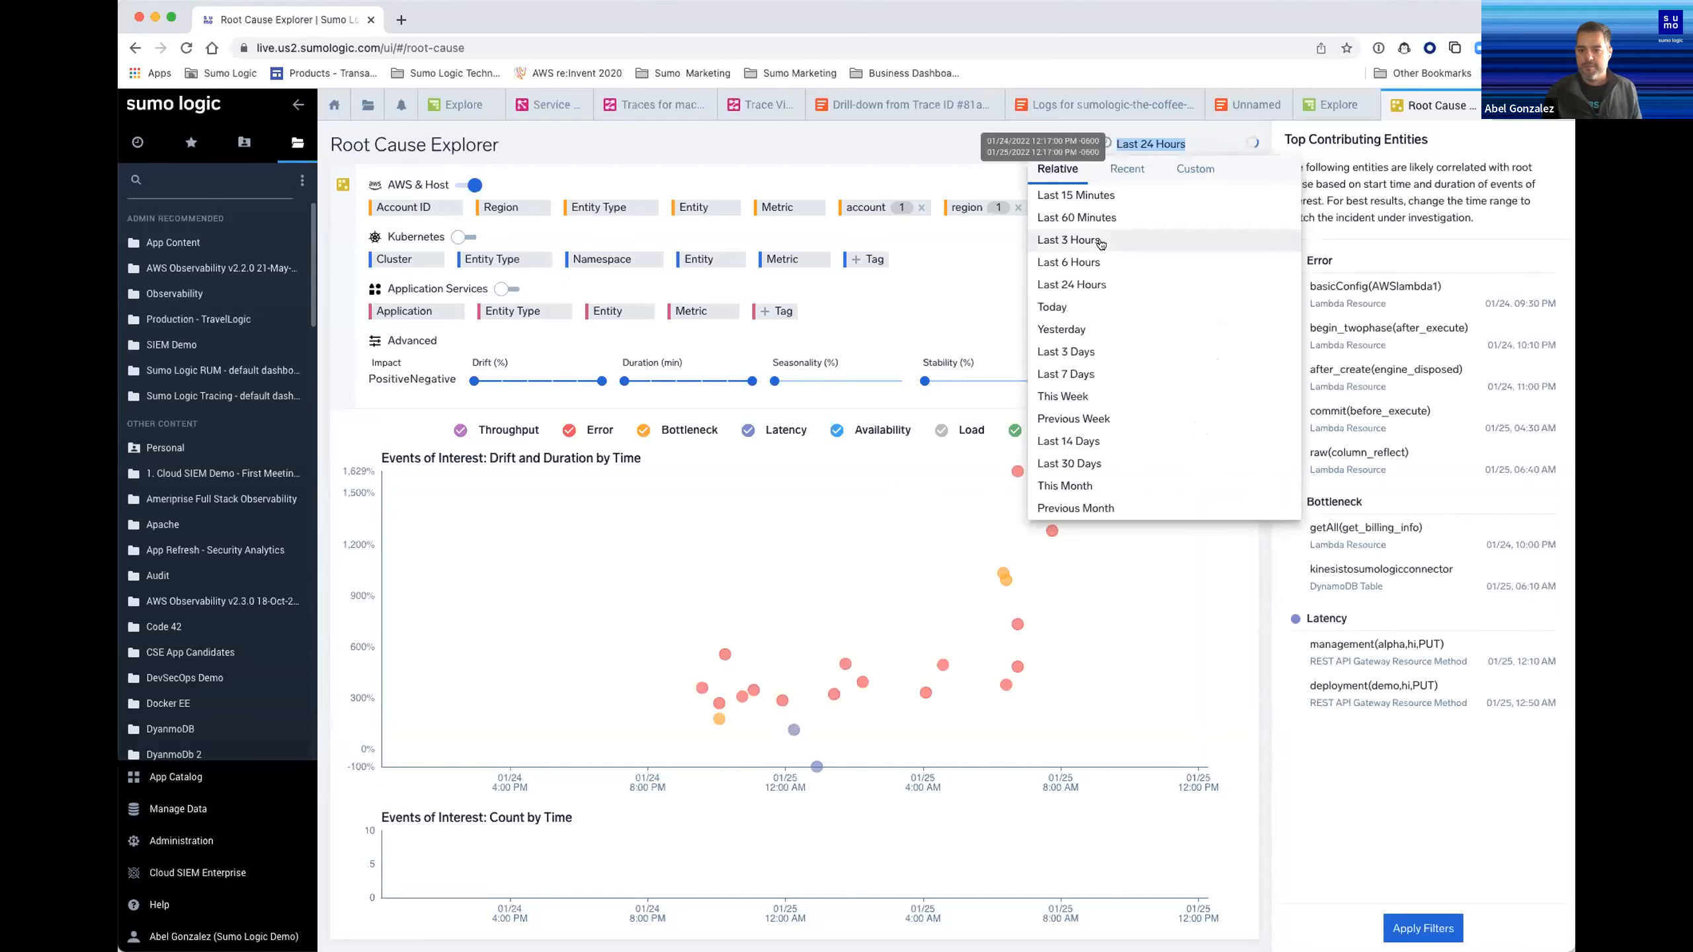
drag(1237, 591, 1249, 590)
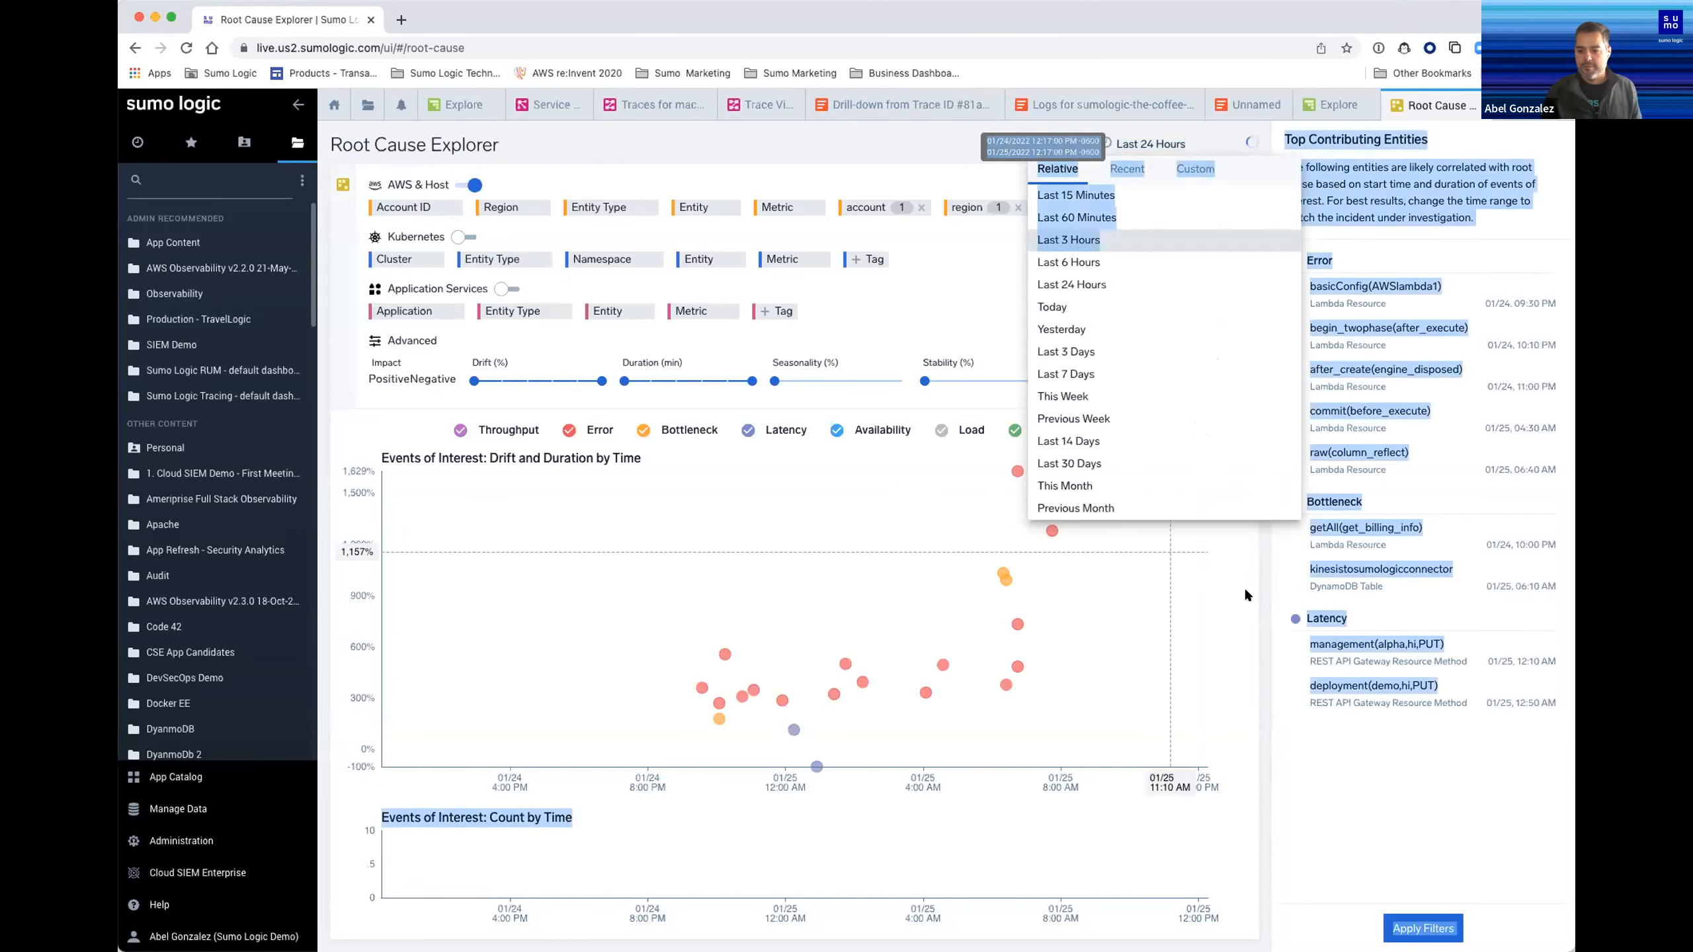
click(1072, 593)
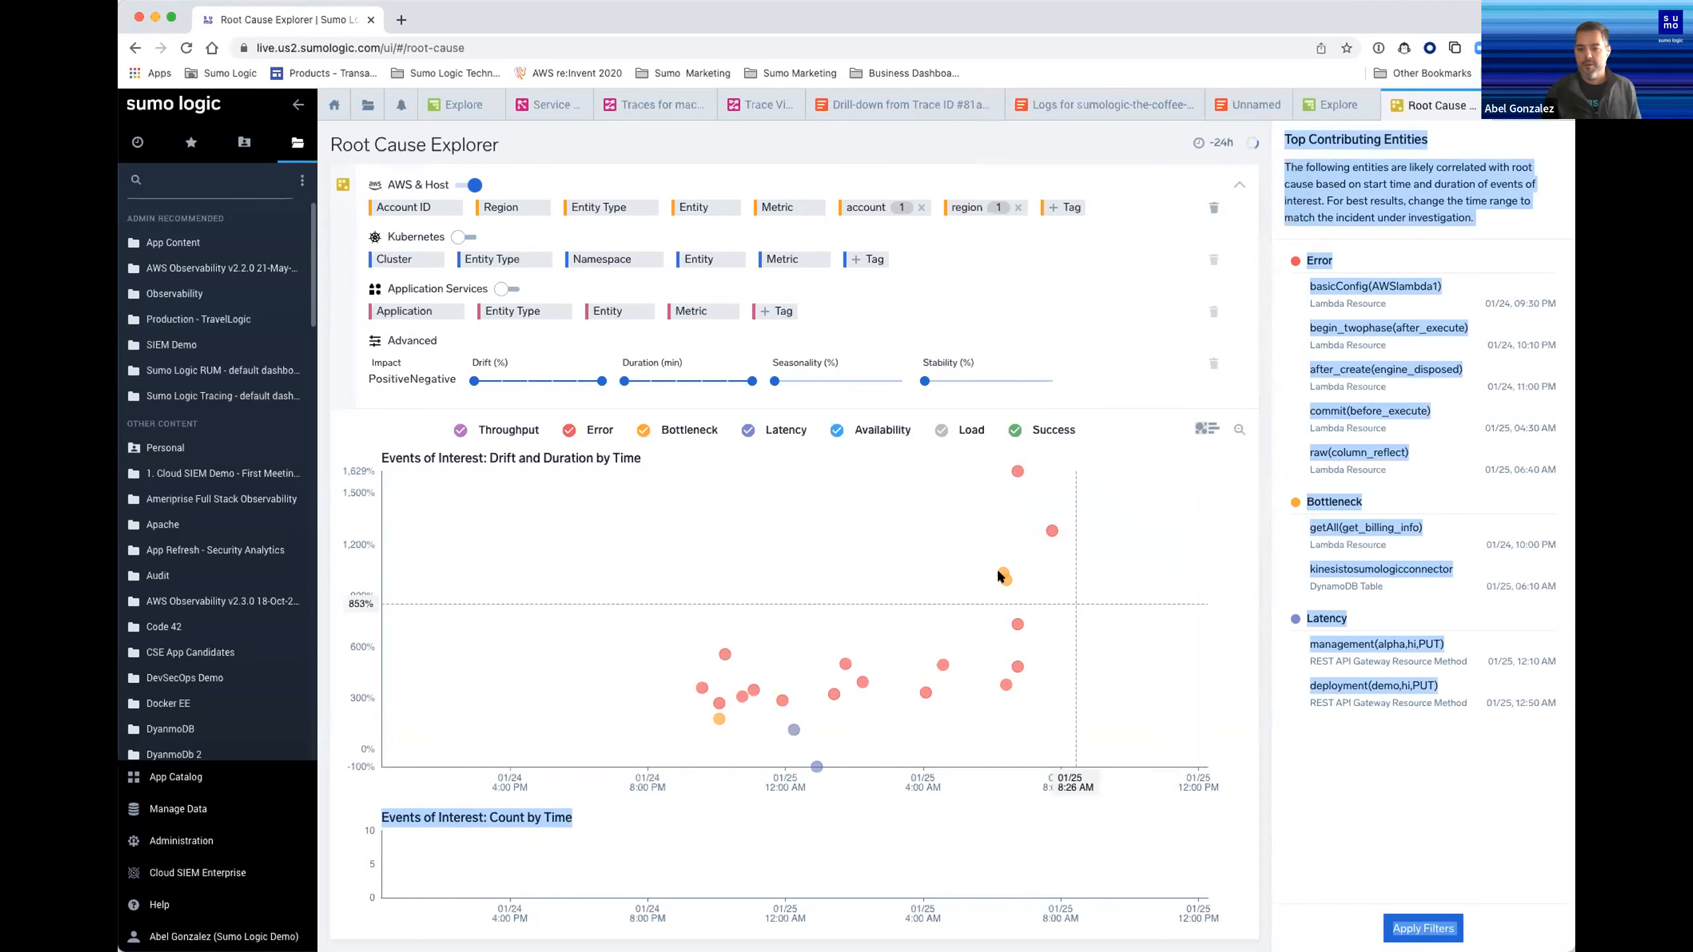
Examine the EC2 Instance bottleneck event on the drift chart and highlight the contributing entity basicConfig(AWSlambda1)
mouse_move(1002, 572)
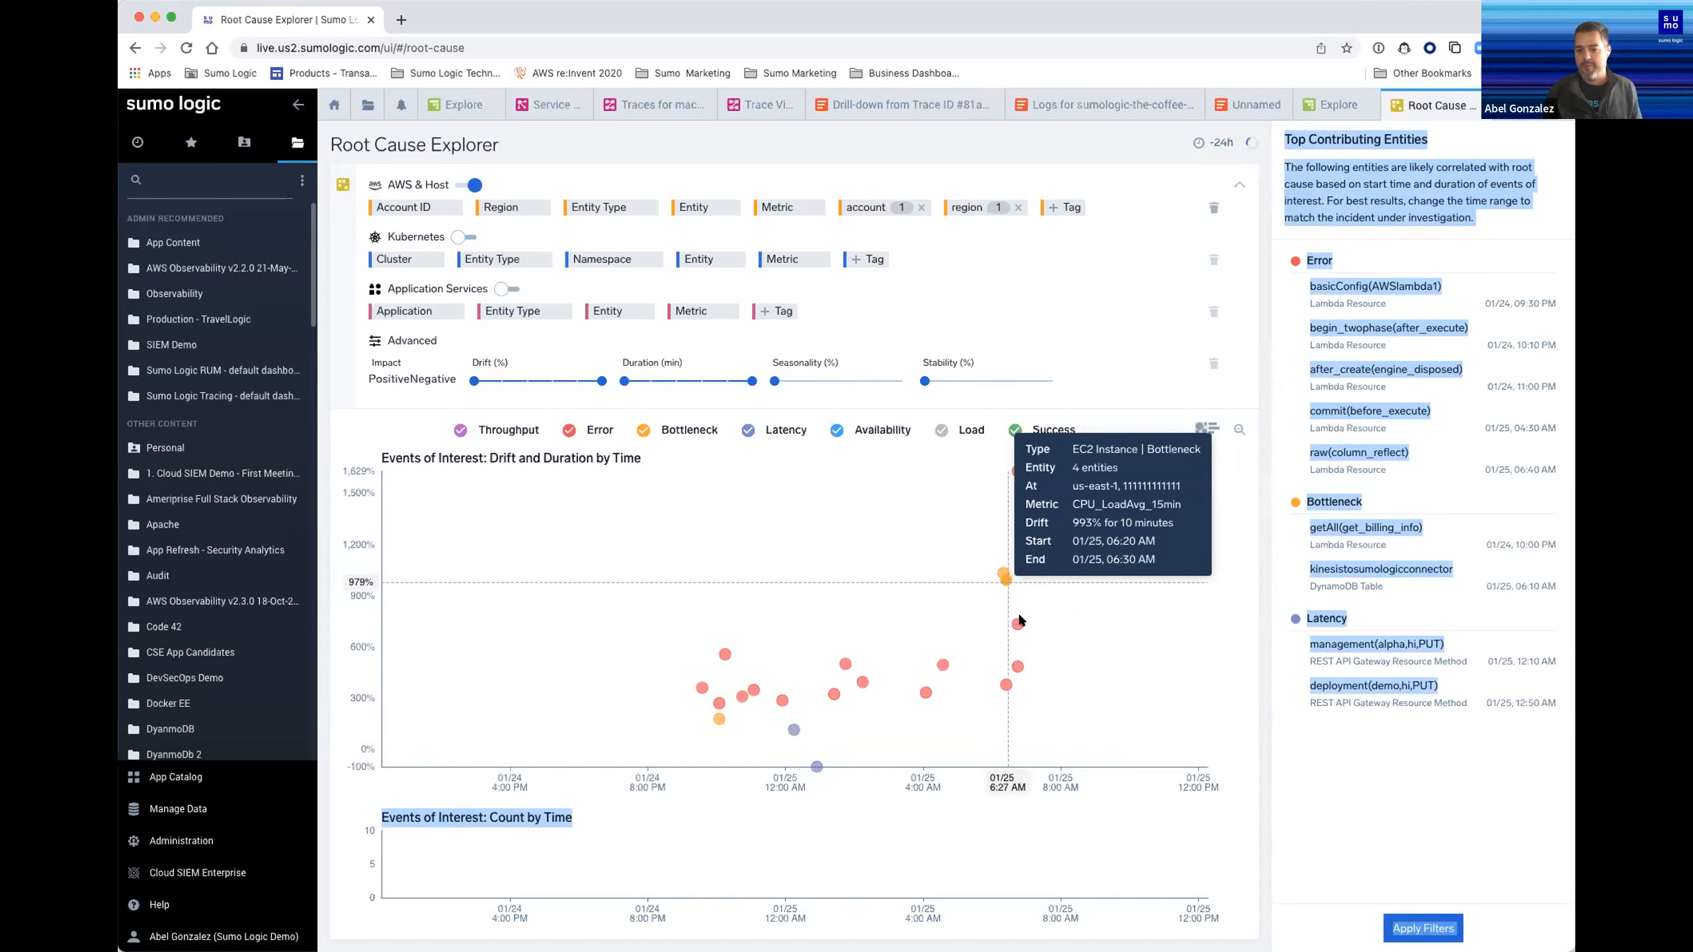
mouse_move(1018, 625)
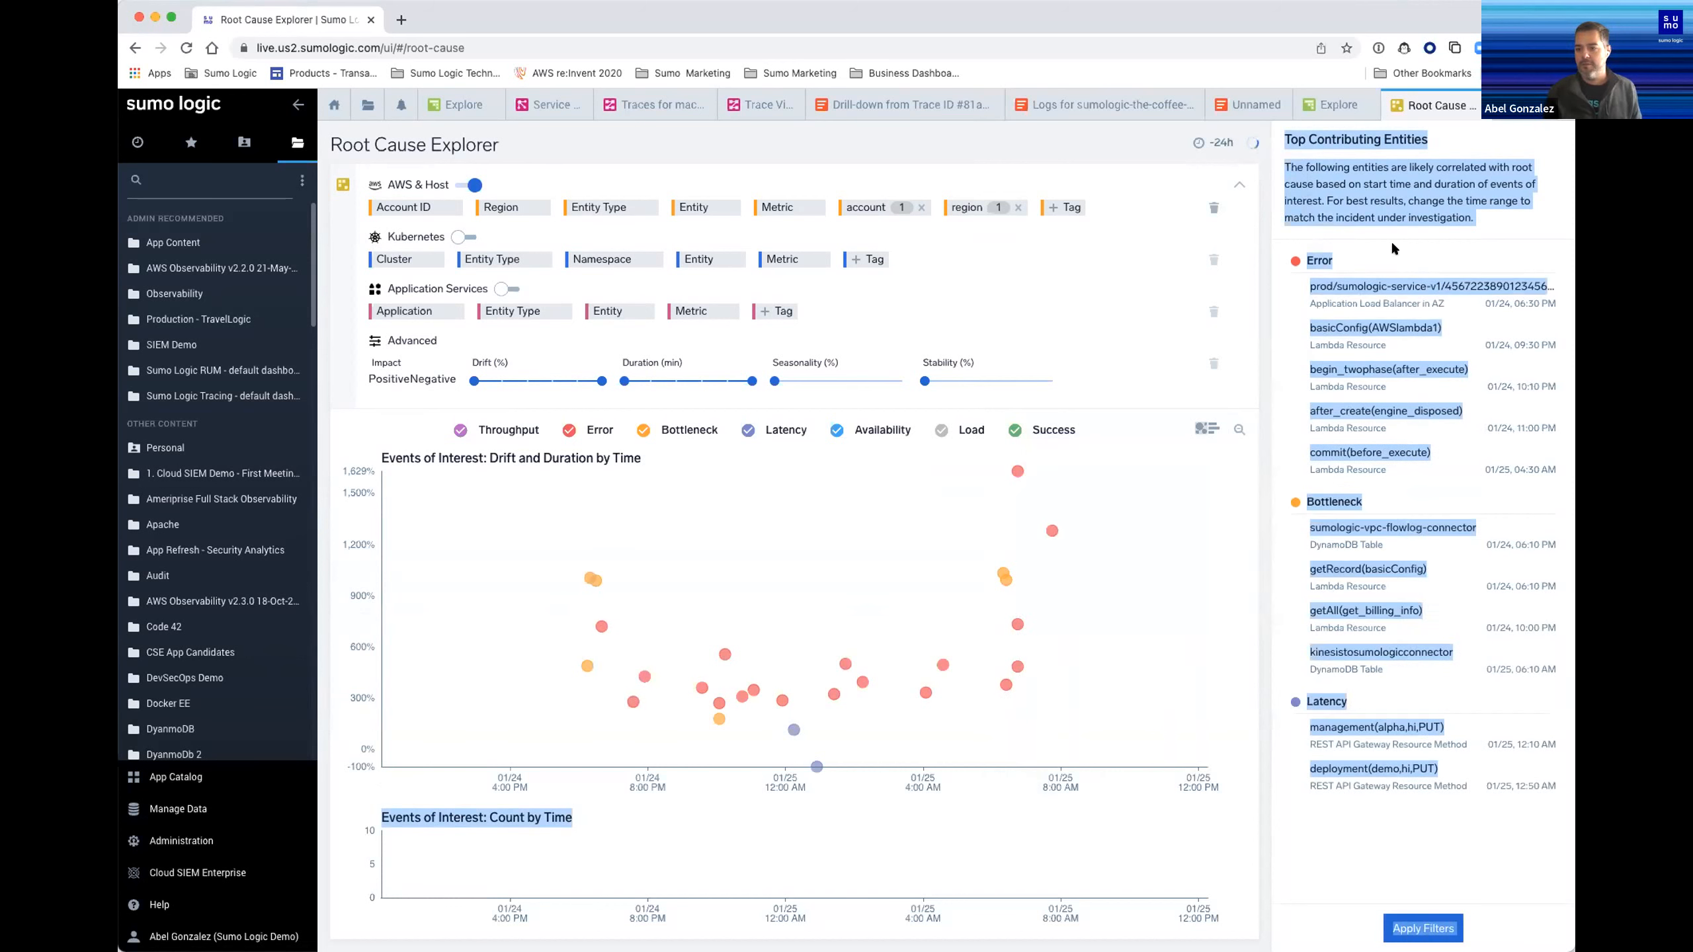
click(1361, 331)
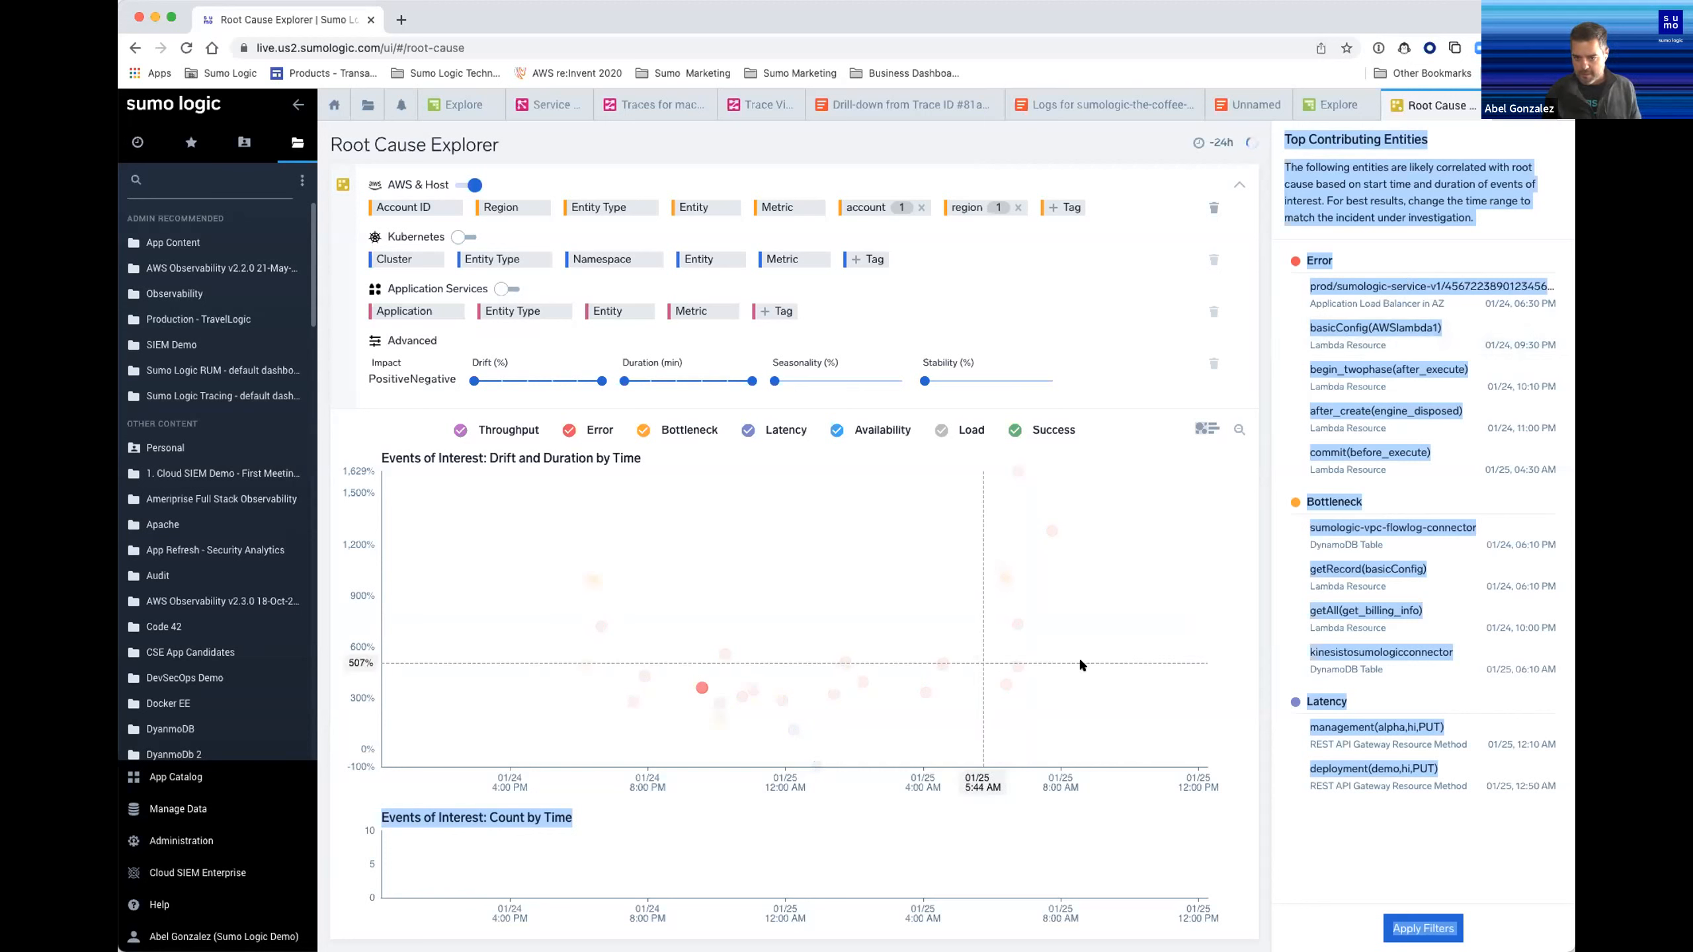
click(1254, 661)
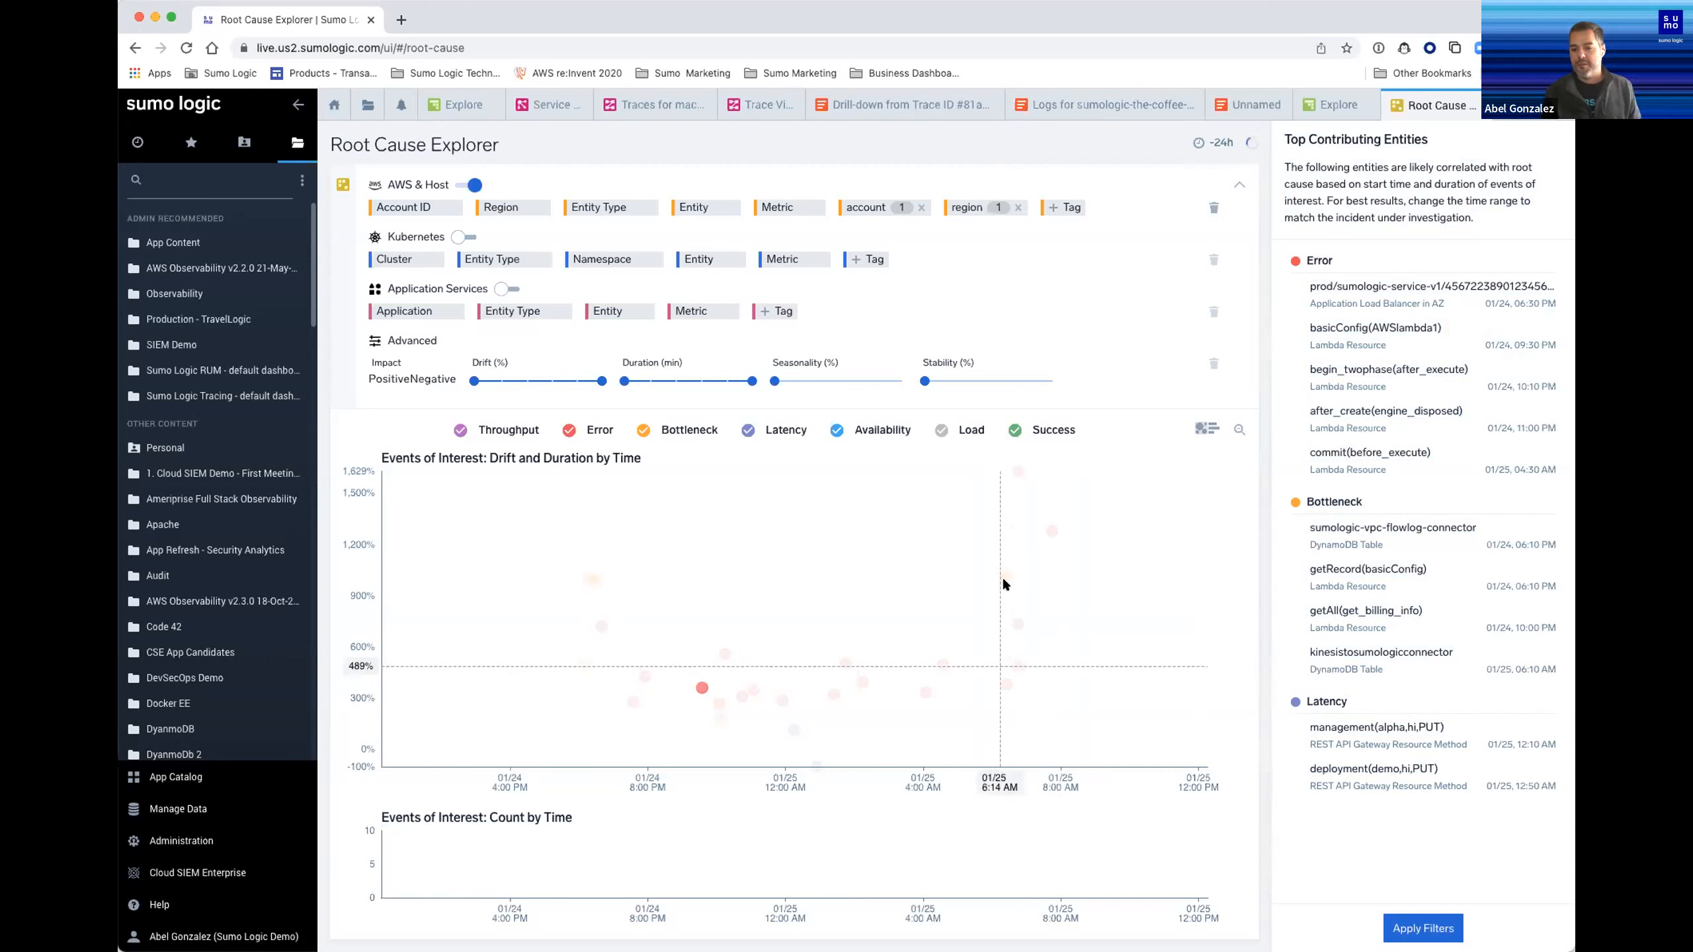
mouse_move(1005, 585)
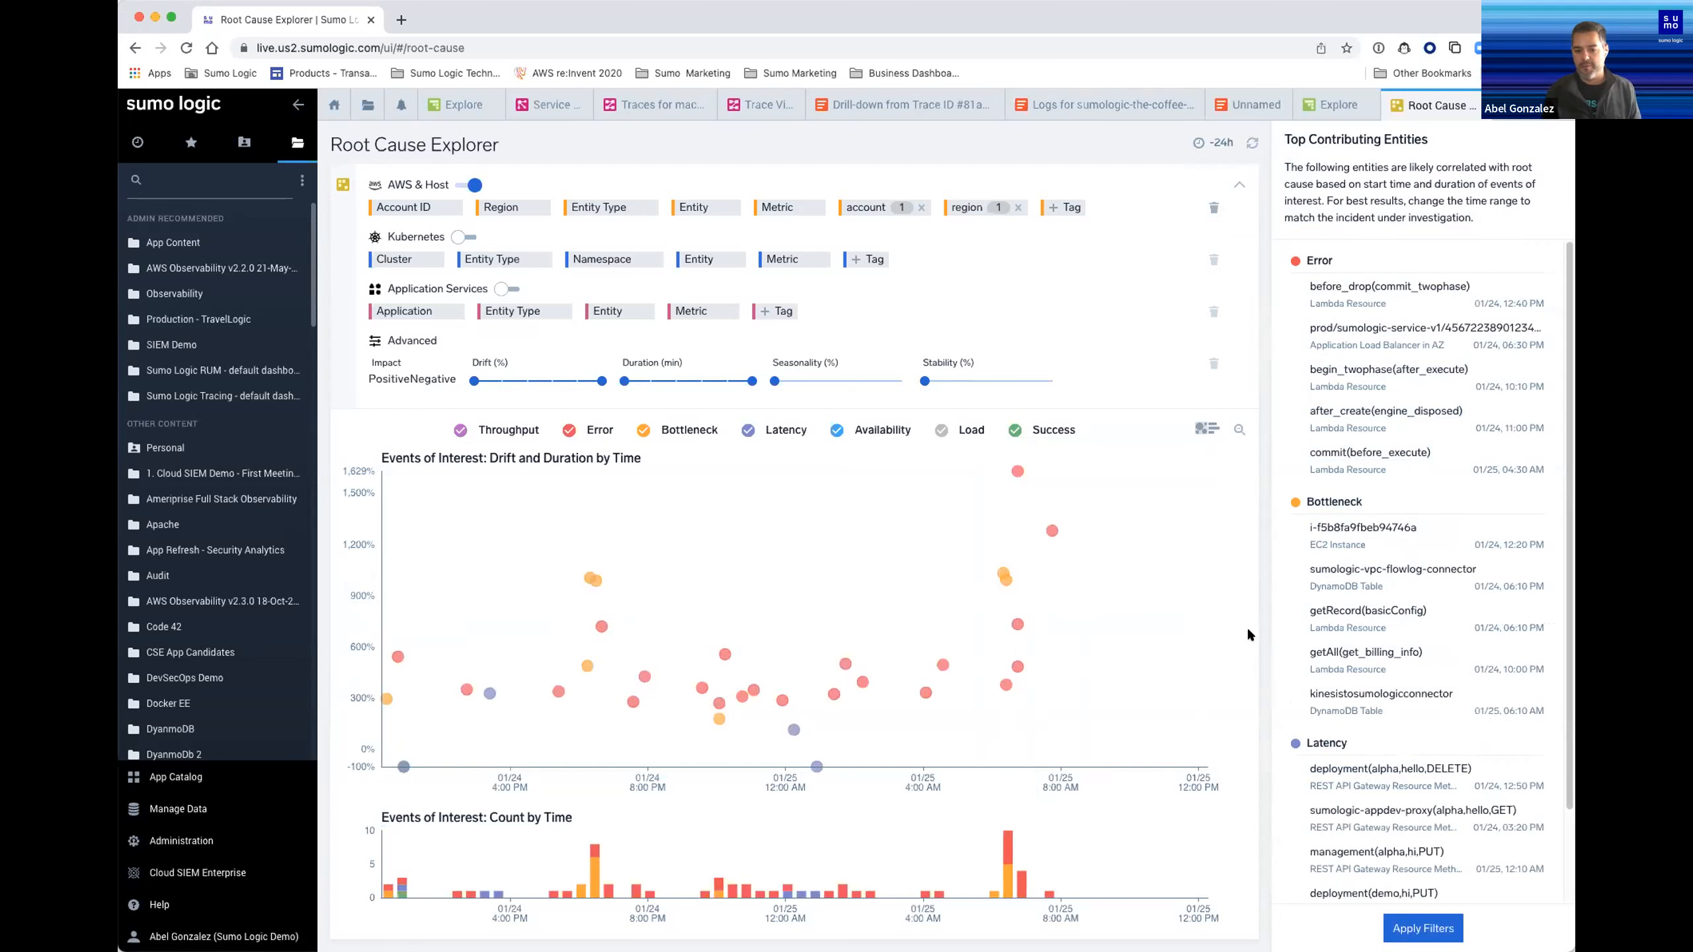
Inspect the kinesistosumologicconnector bottleneck event's summary and entities, and open its aws/dynamodb namespace in the AWS DynamoDB overview dashboard
click(1002, 571)
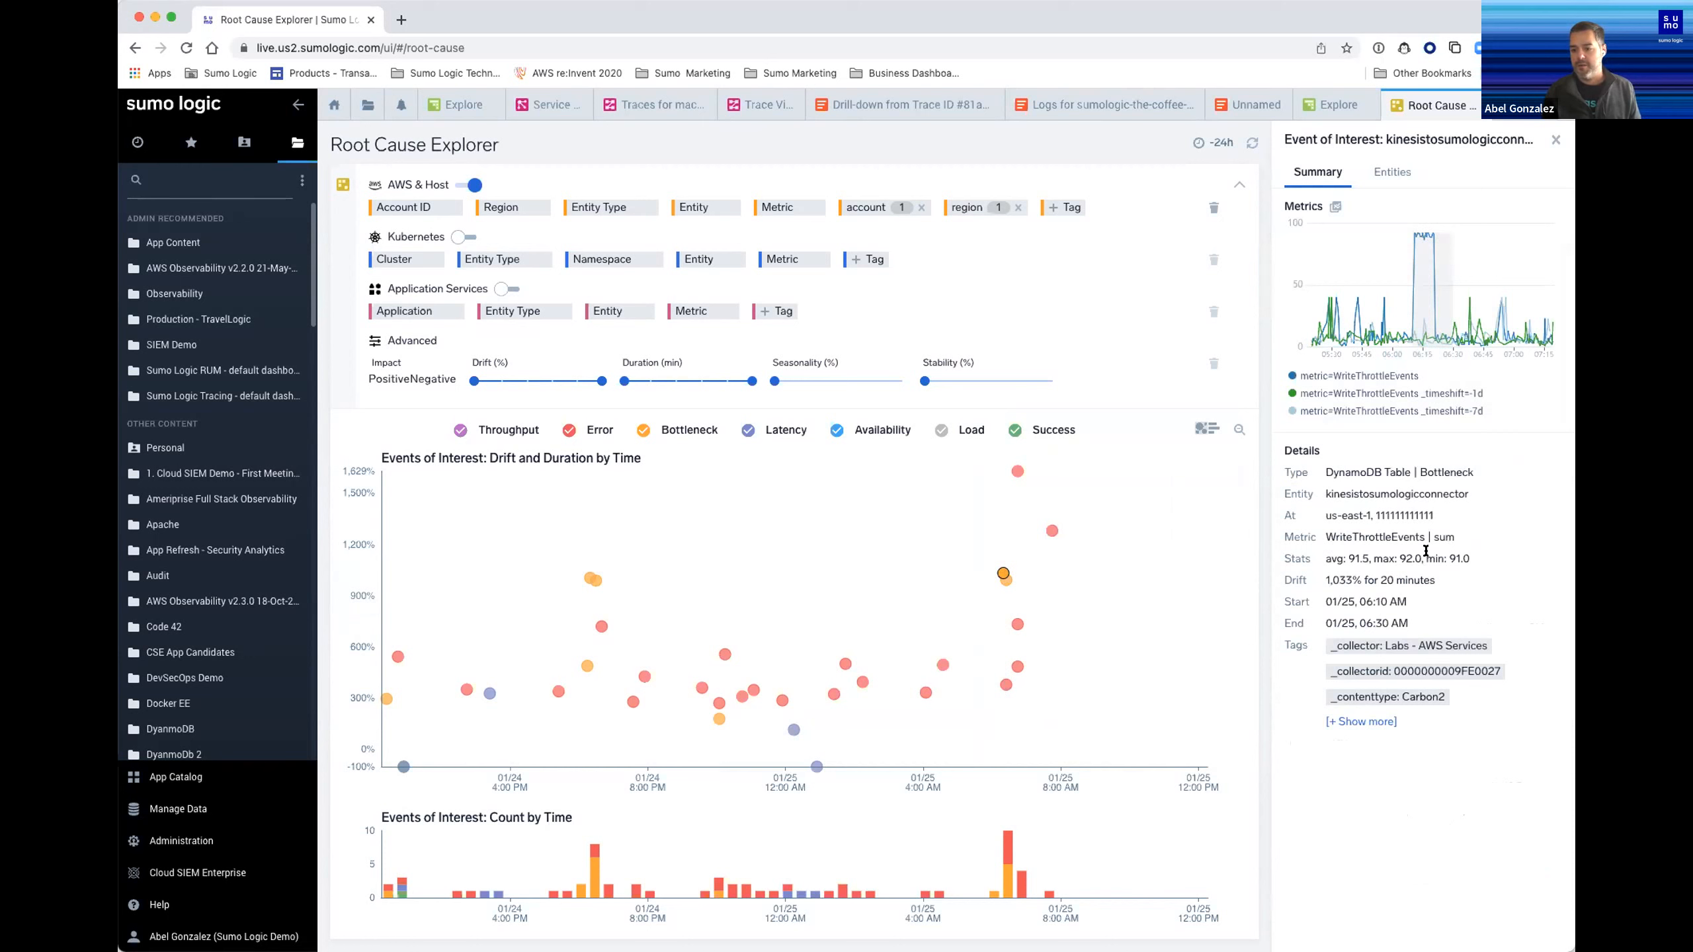
click(1392, 173)
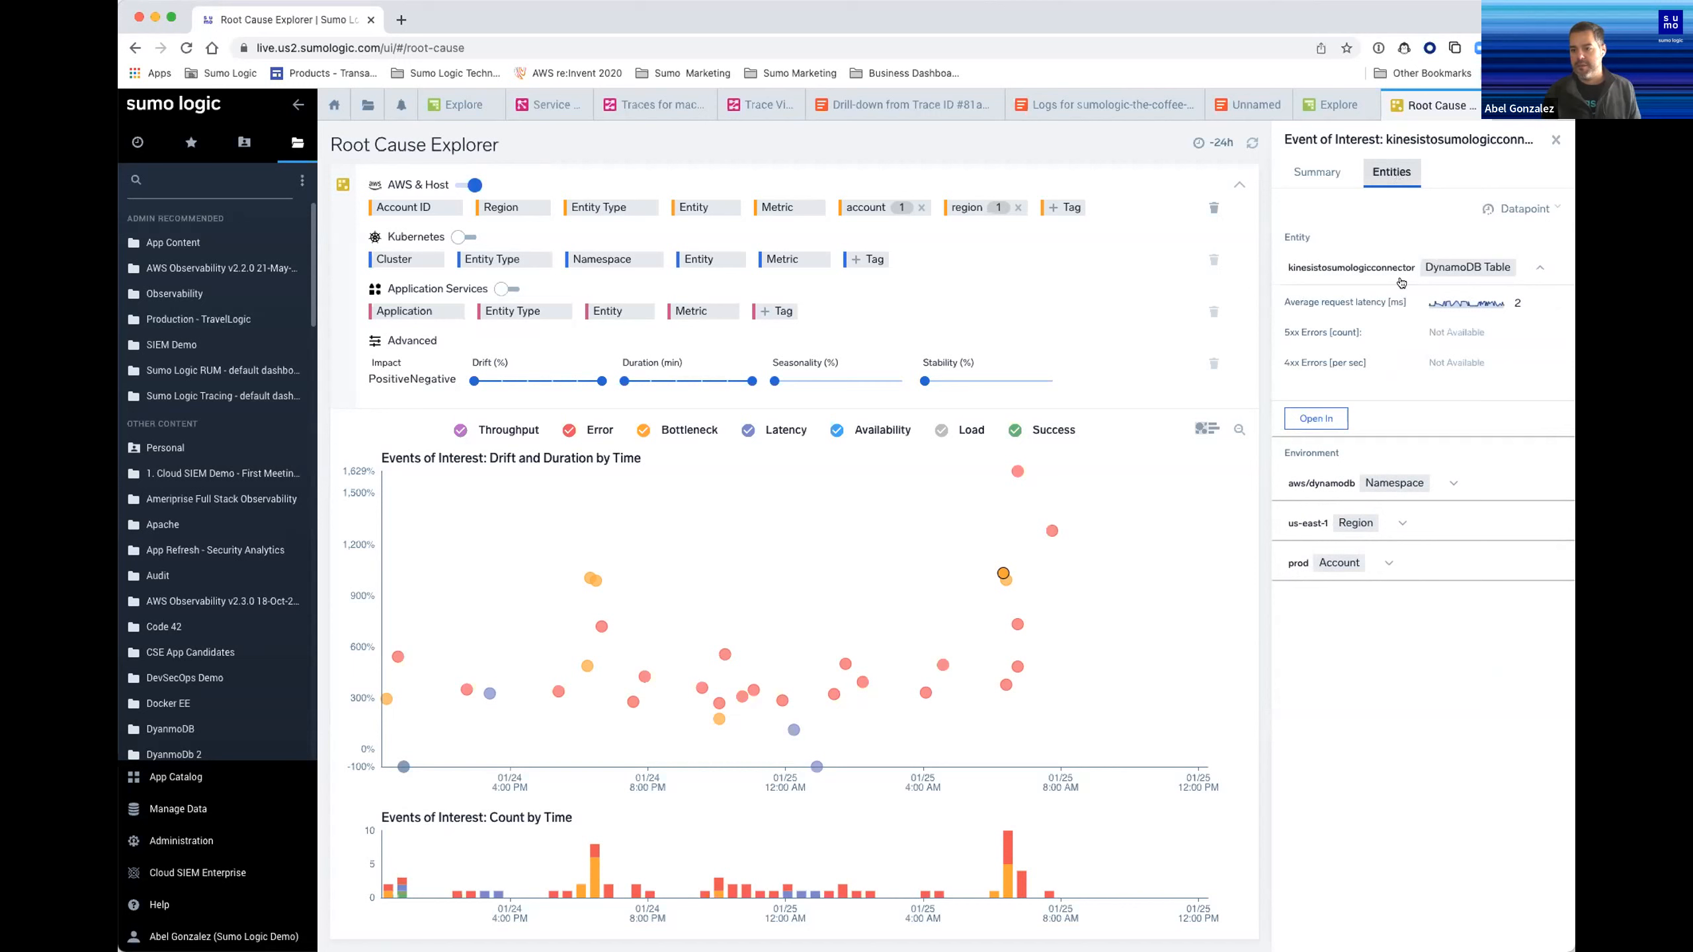
click(1452, 483)
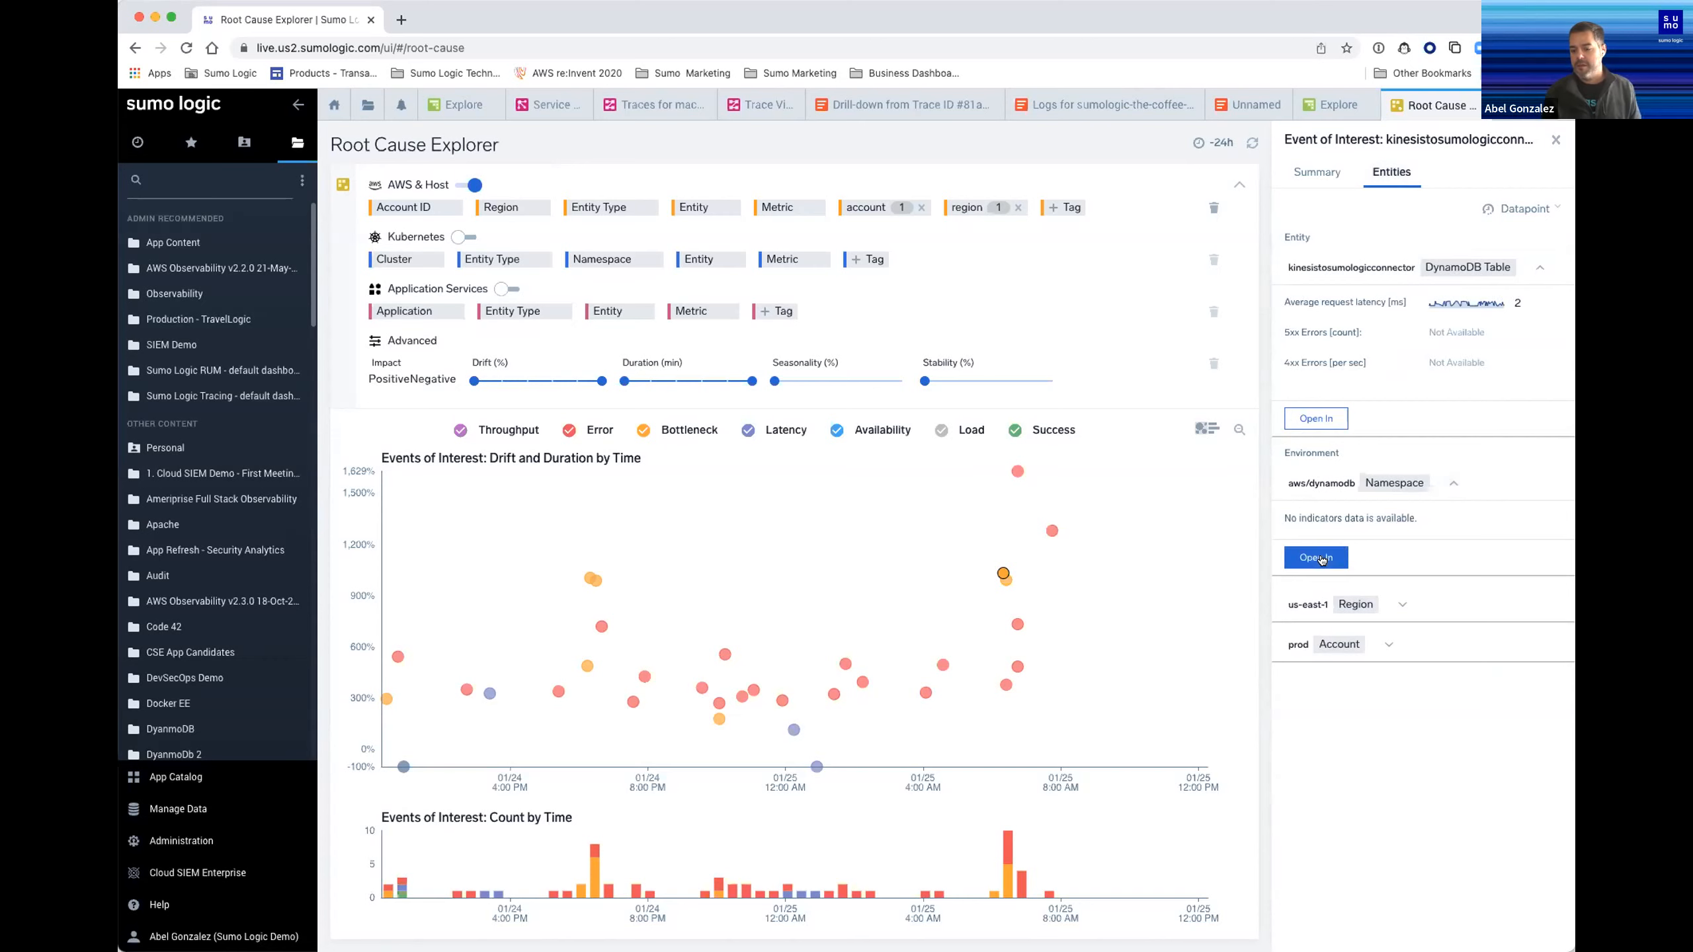
click(1322, 559)
click(1347, 593)
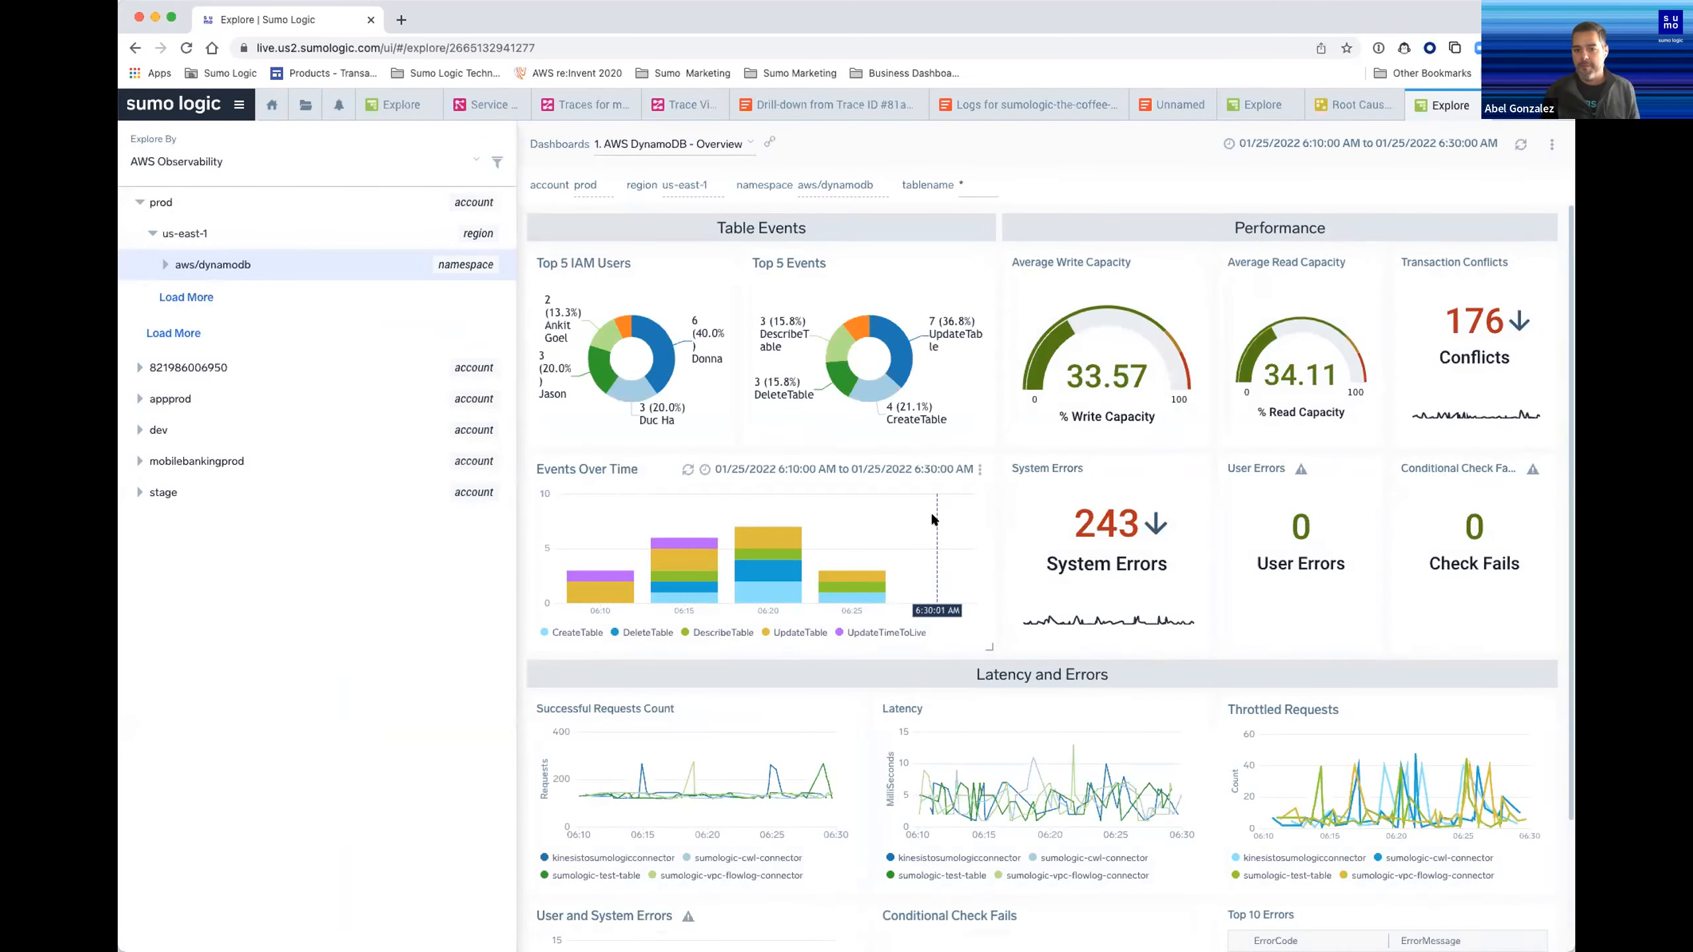
Drill down from UpdateTable in the Top 5 Events chart to all of its associated logs
mouse_move(897, 371)
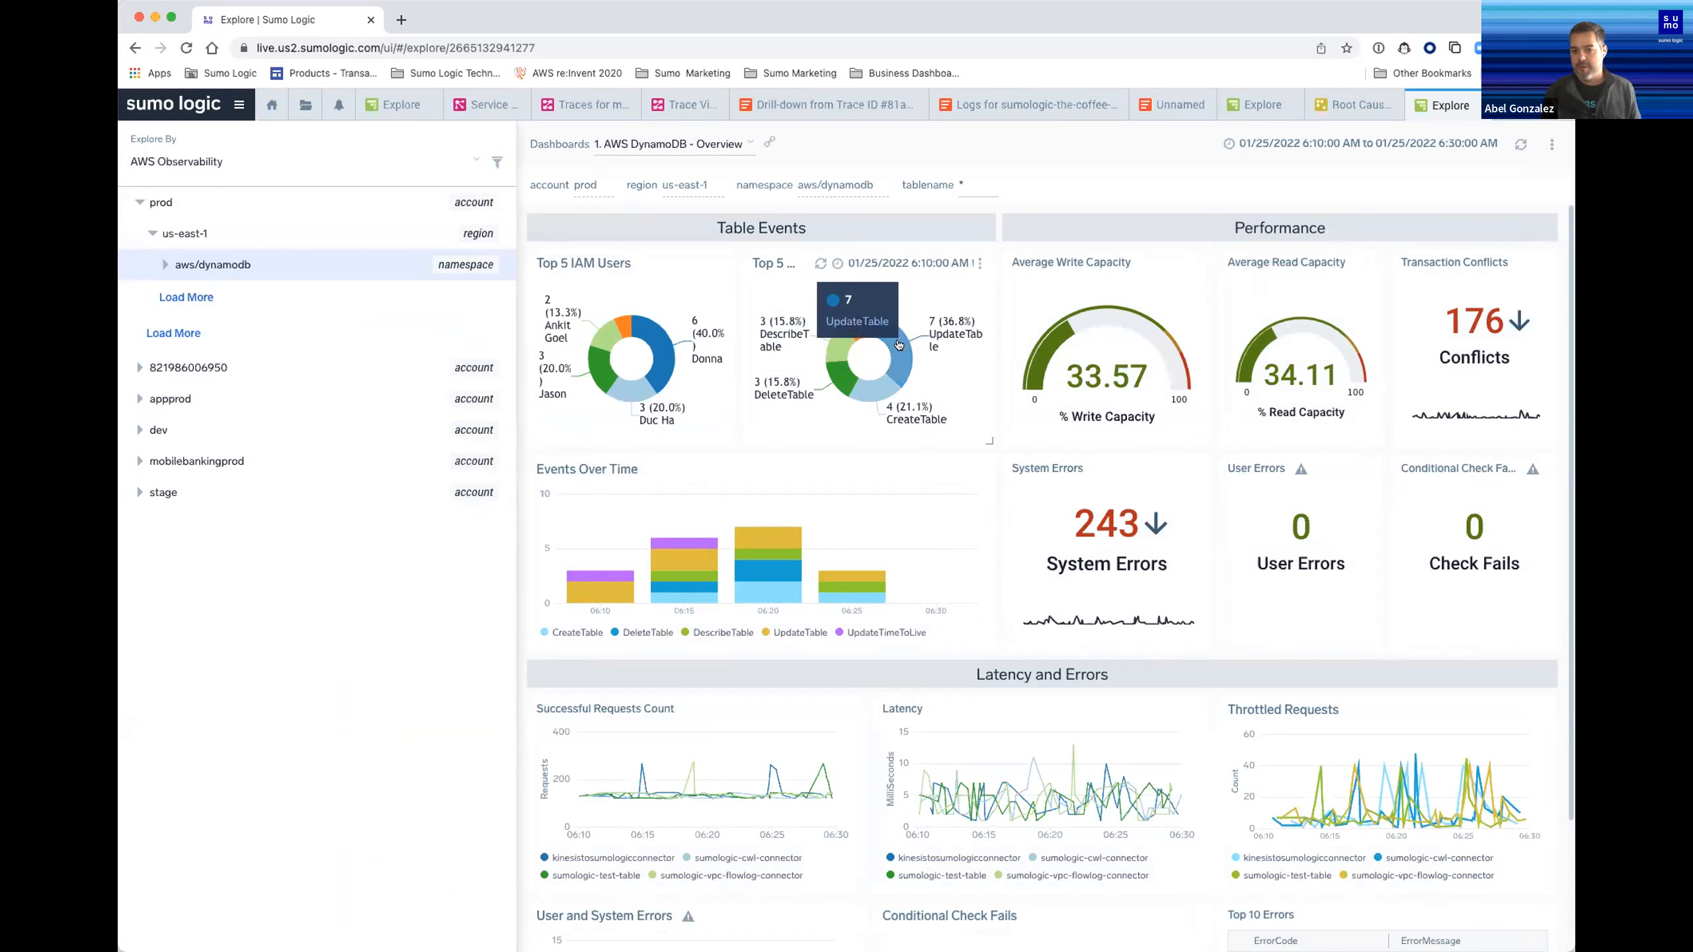
click(899, 345)
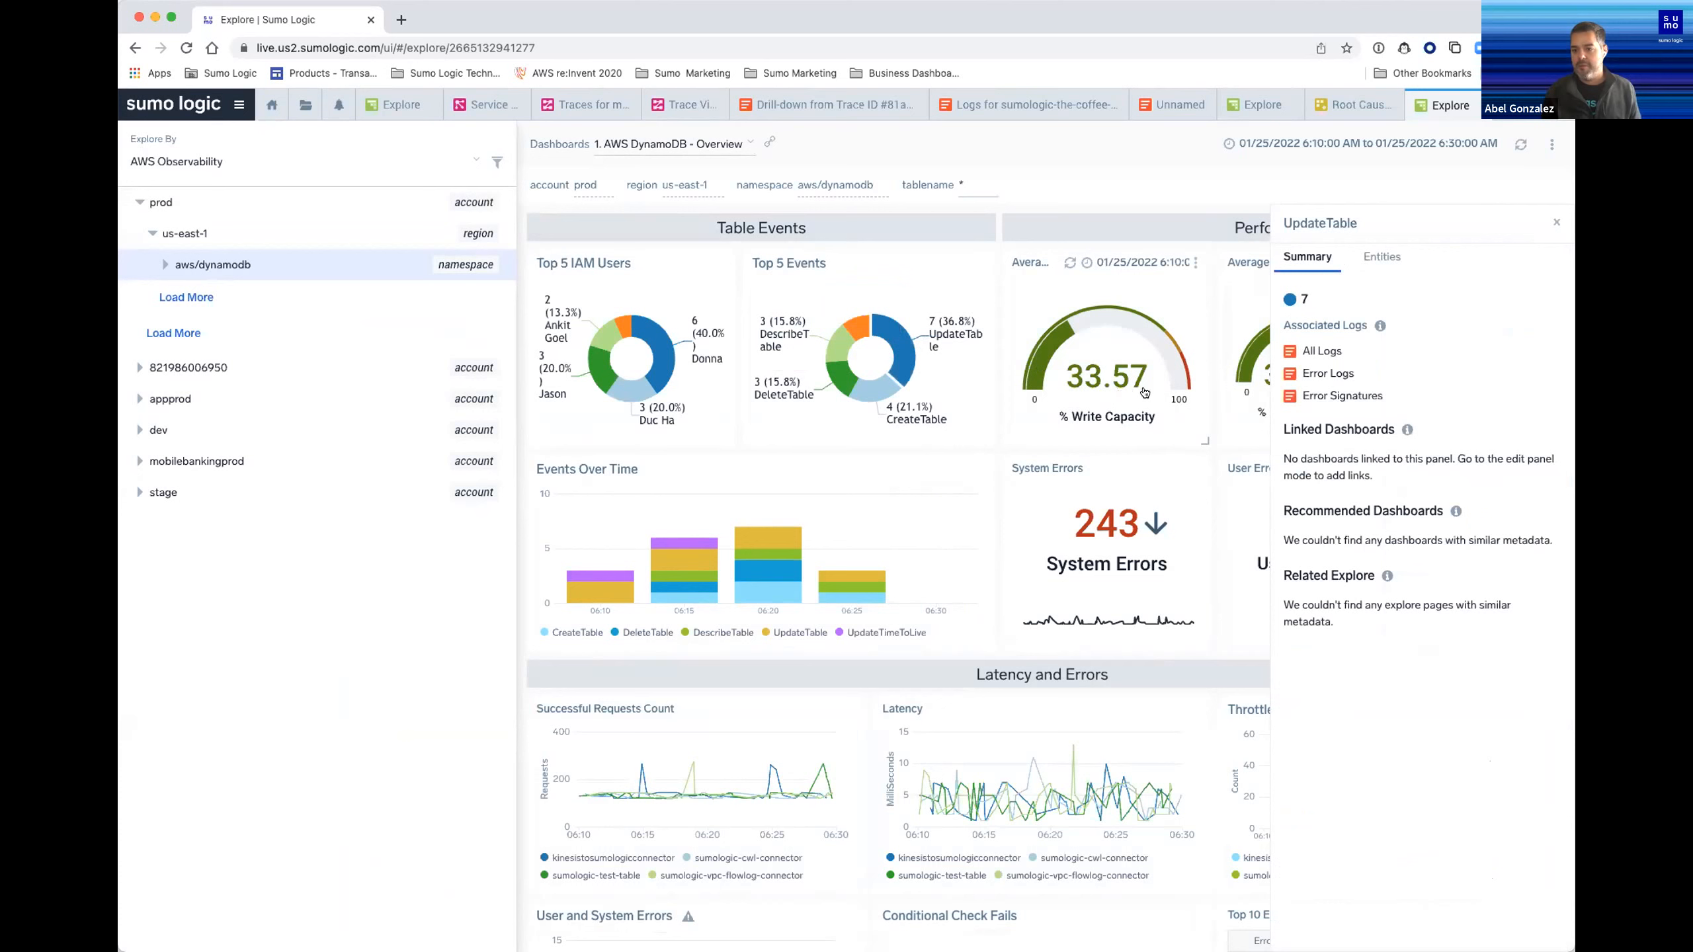
click(1324, 352)
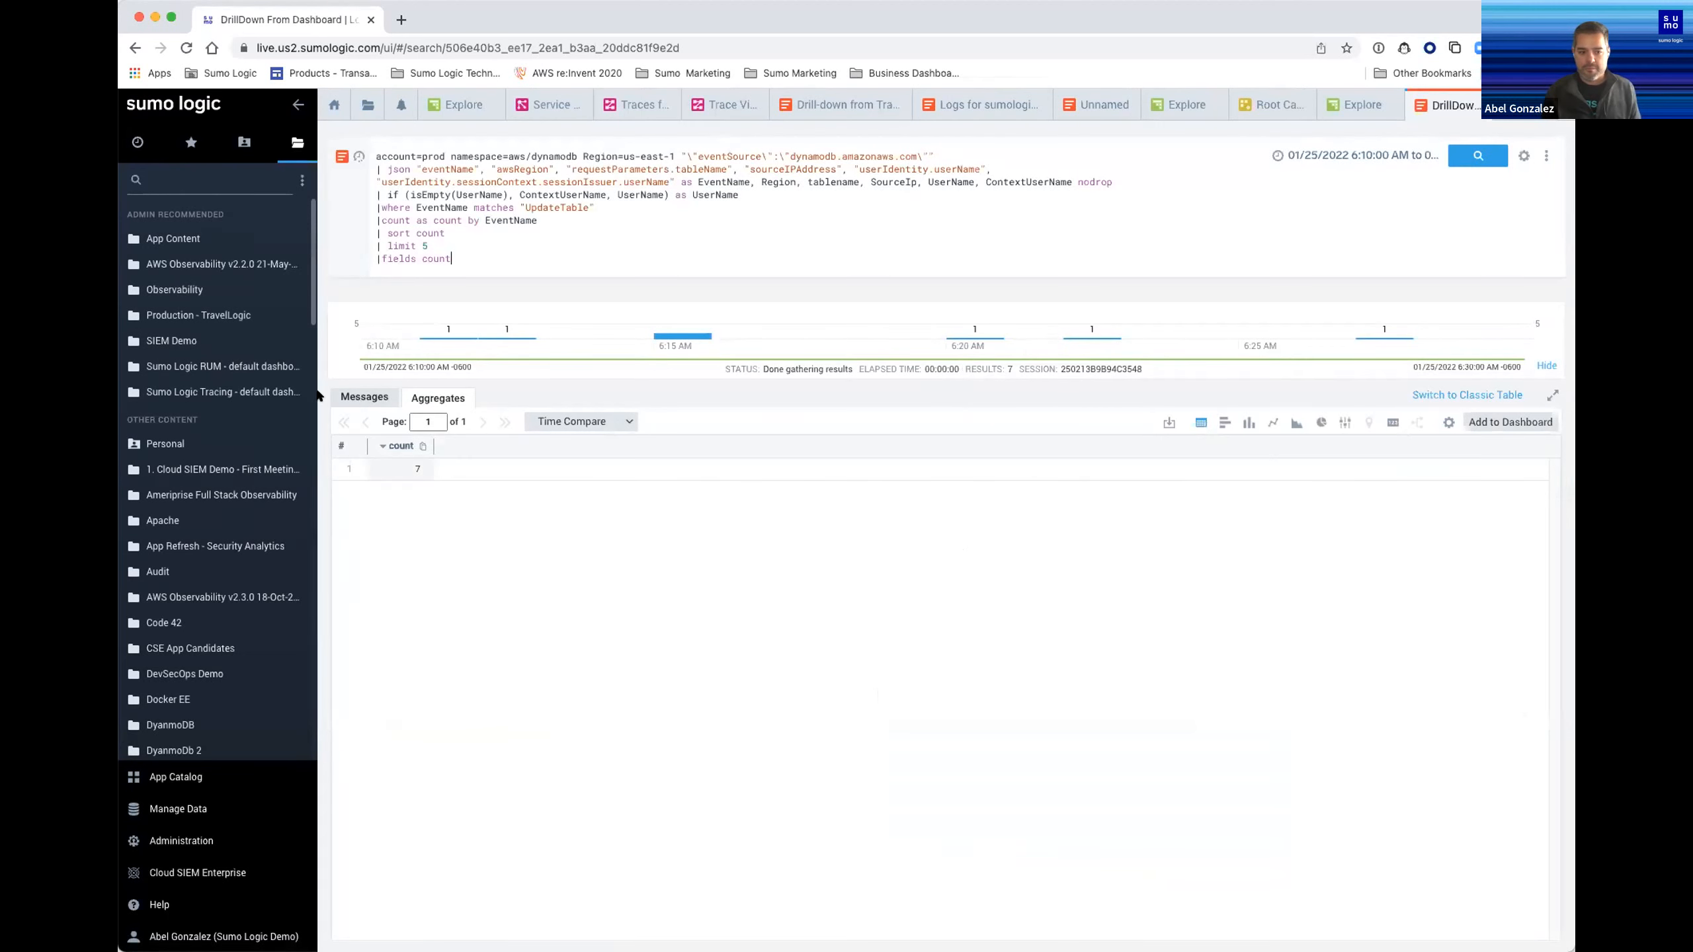
Show the UpdateTable log messages and expand the second entry, for sumologic-vpc-flowlog-connector, to examine its error code and error message
click(370, 394)
scroll(1120, 563, right, 5)
scroll(1205, 582, down, 1)
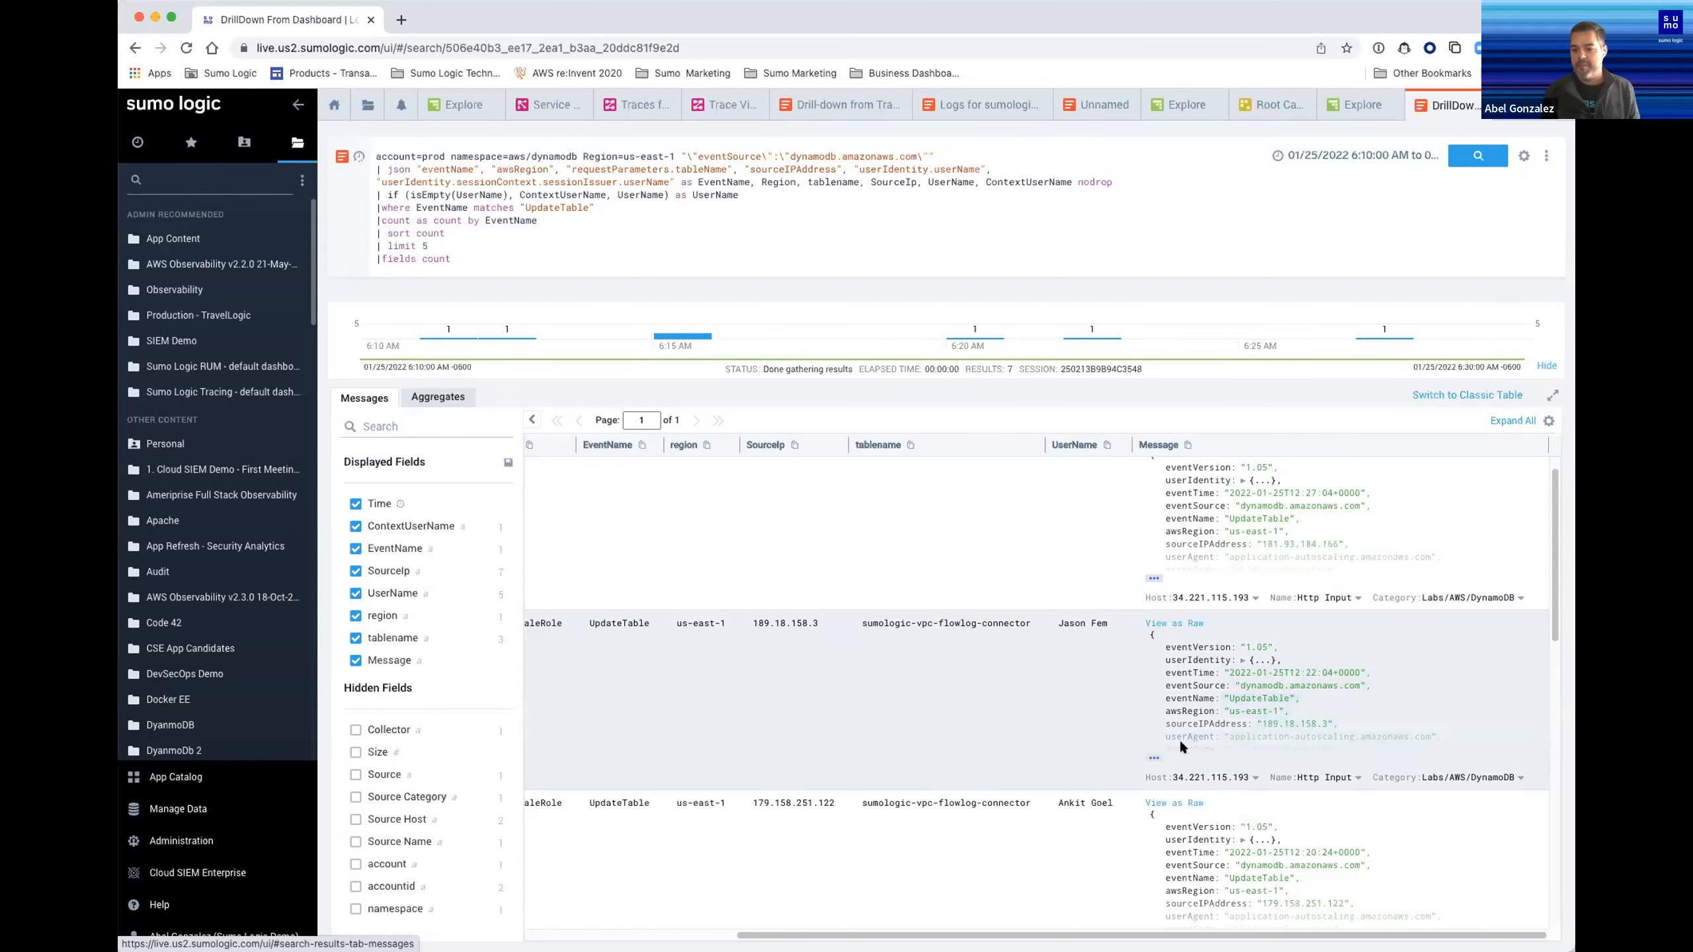
click(1154, 758)
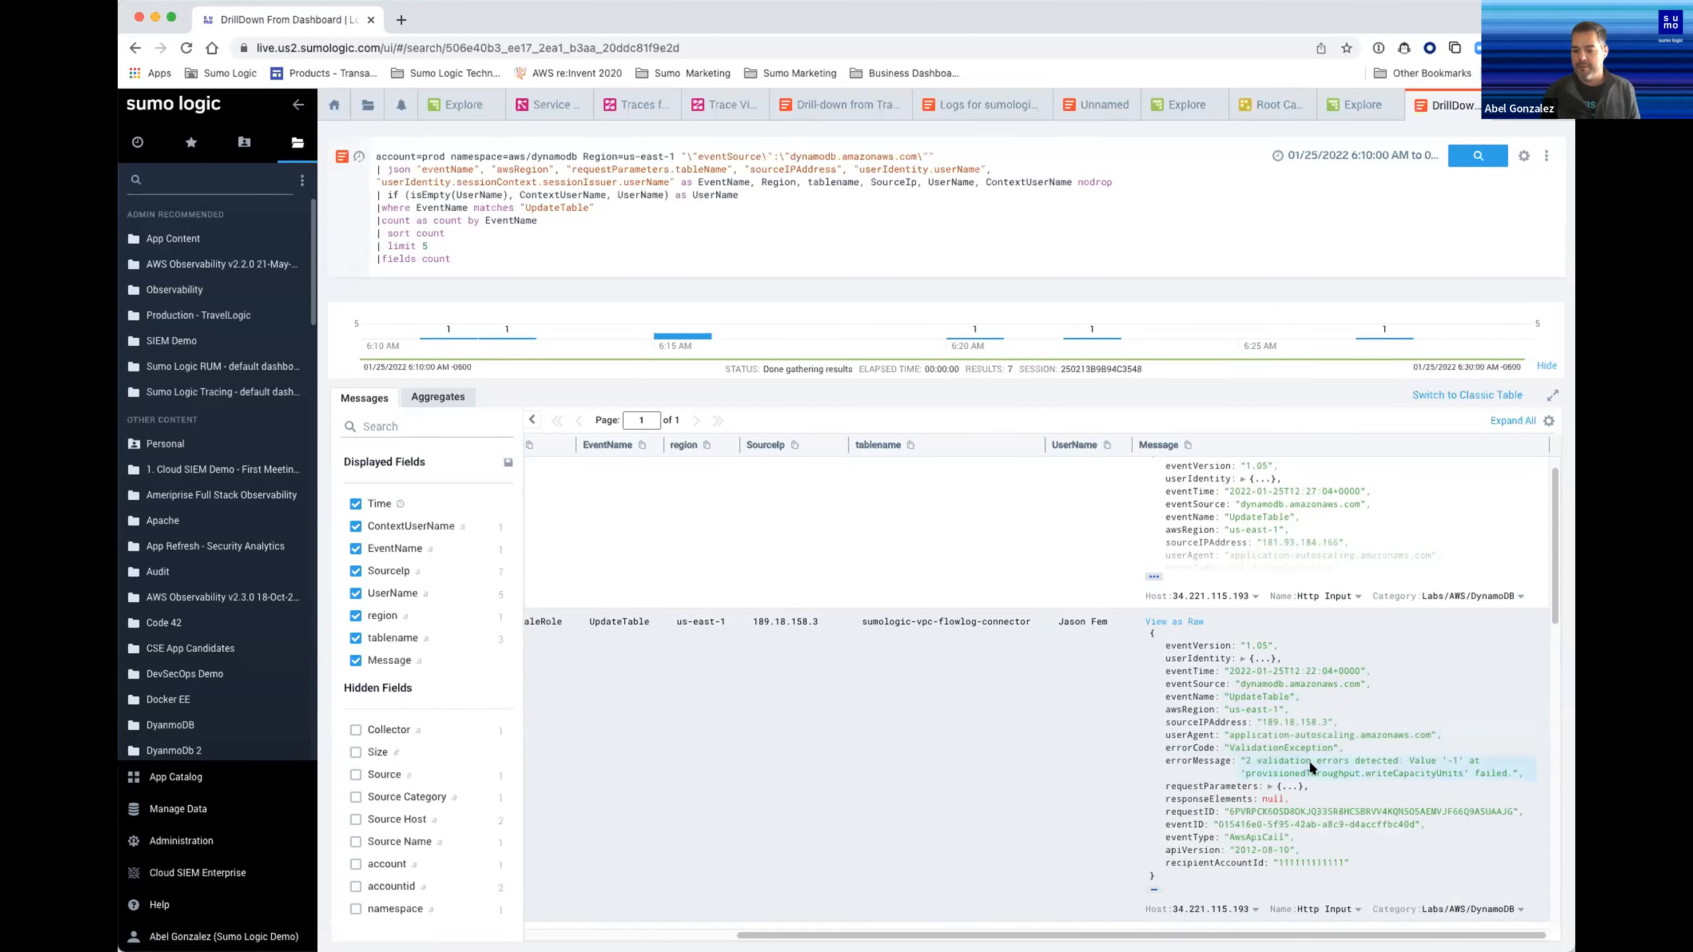
scroll(1310, 760, down, 1)
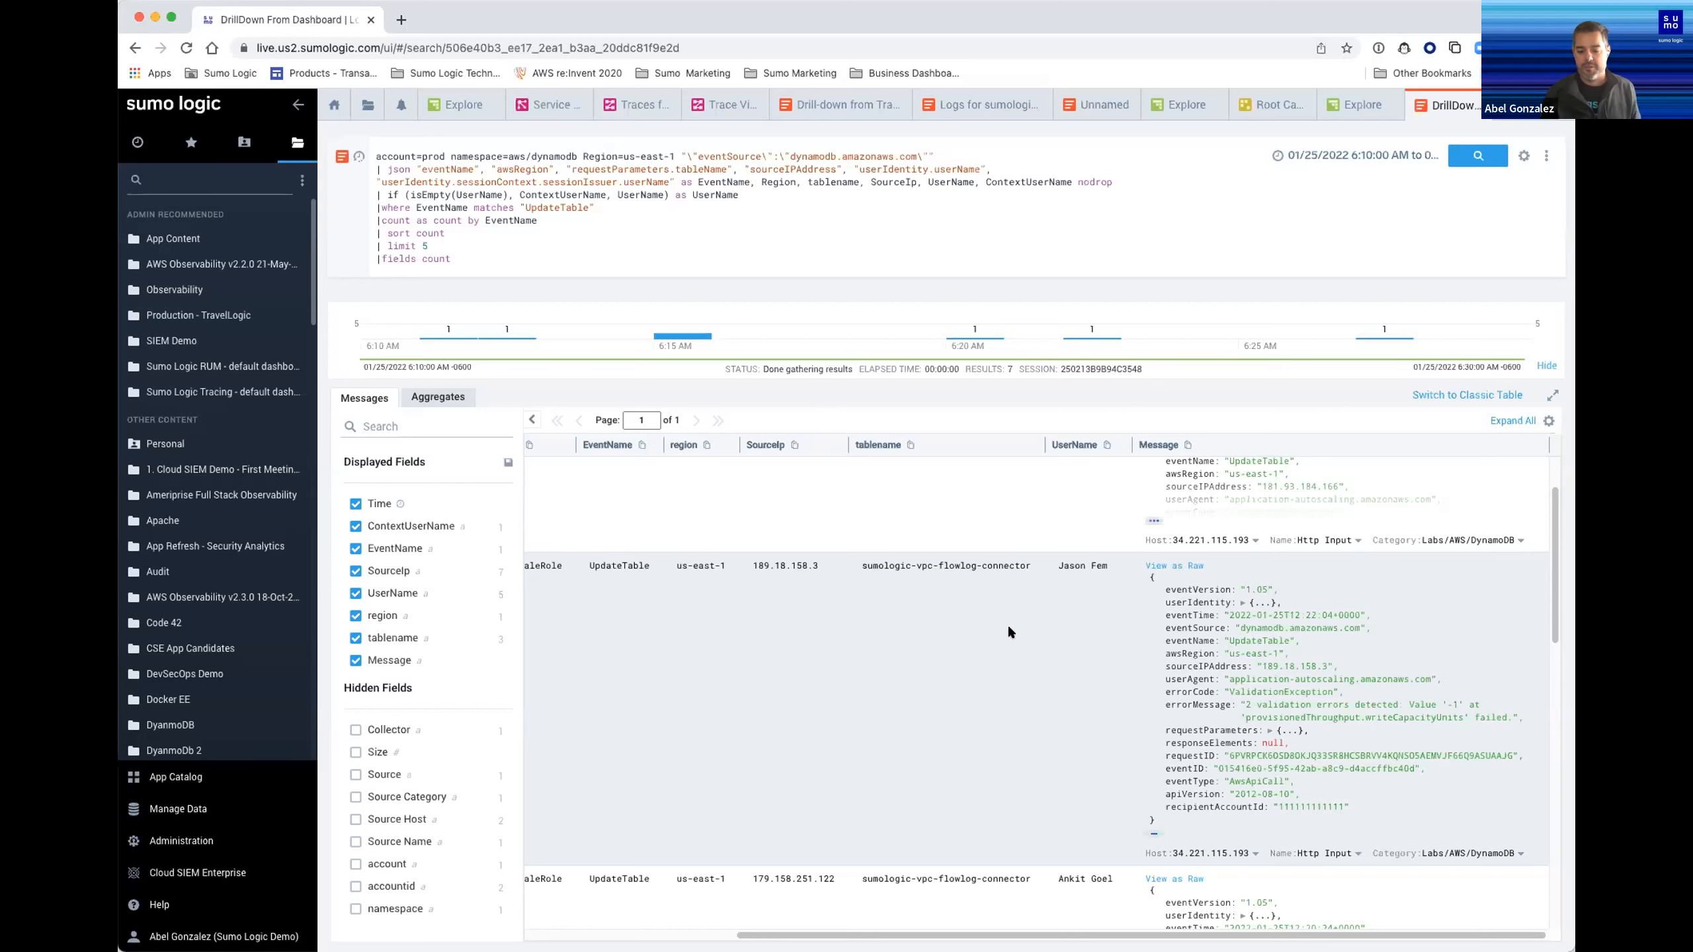
Switch to the Application Observability Deminar Deck in Google Slides, start the slideshow and advance to the Business Problem slide's over-provisioned container graph
key(super+grave)
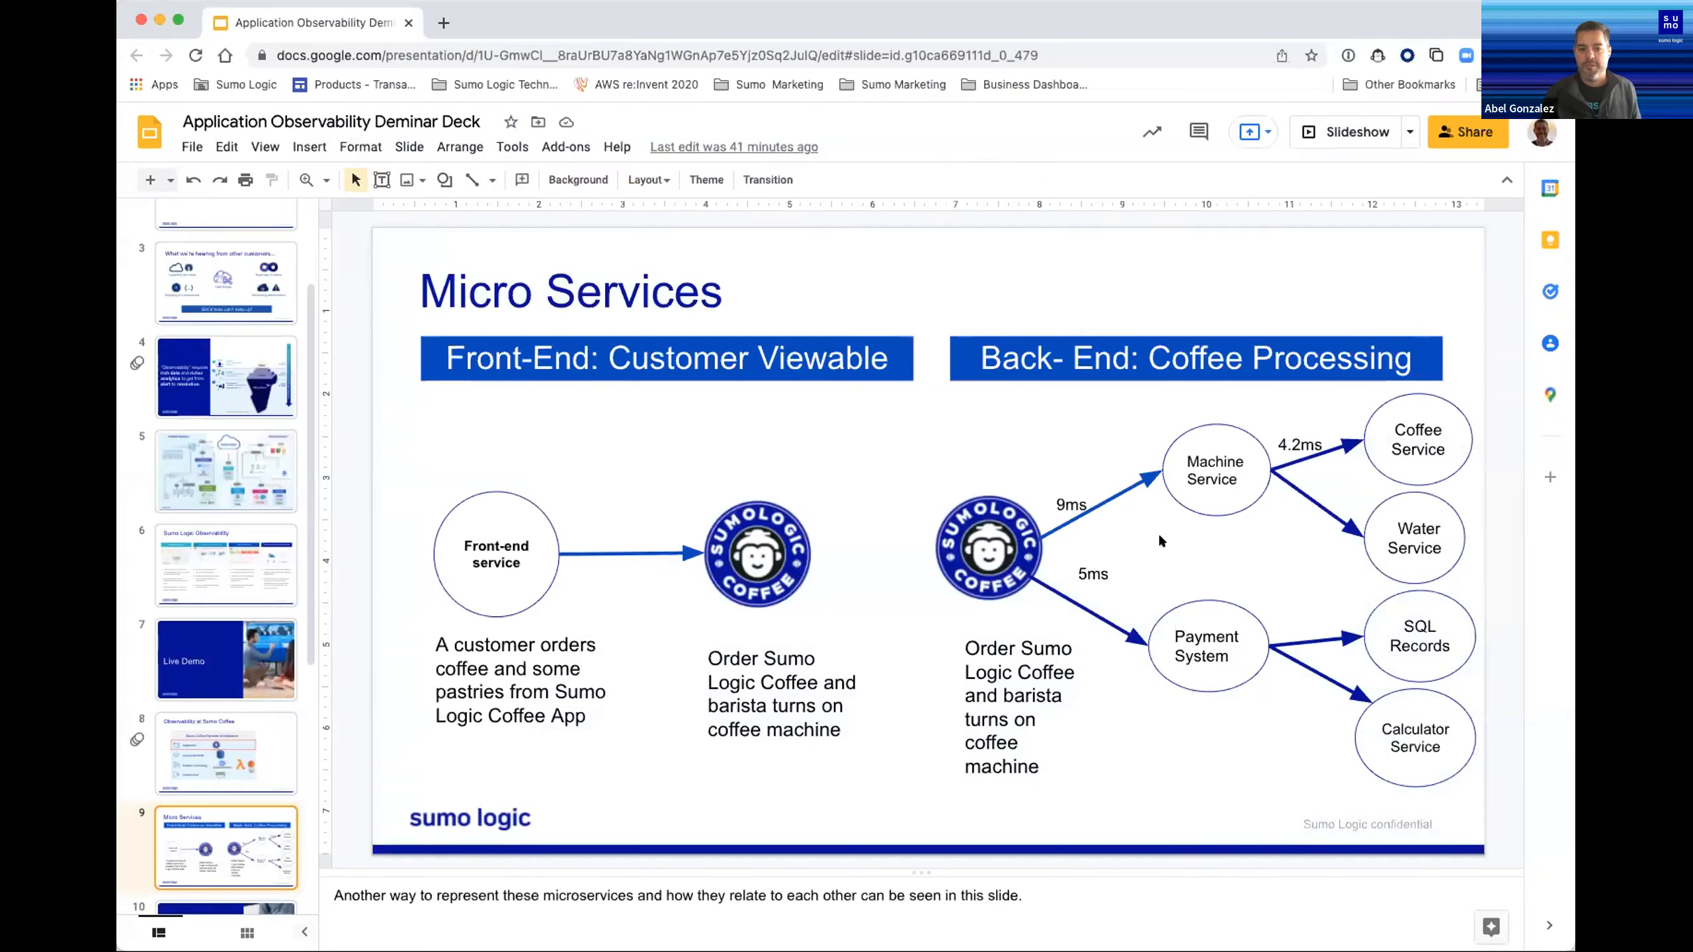
click(1351, 131)
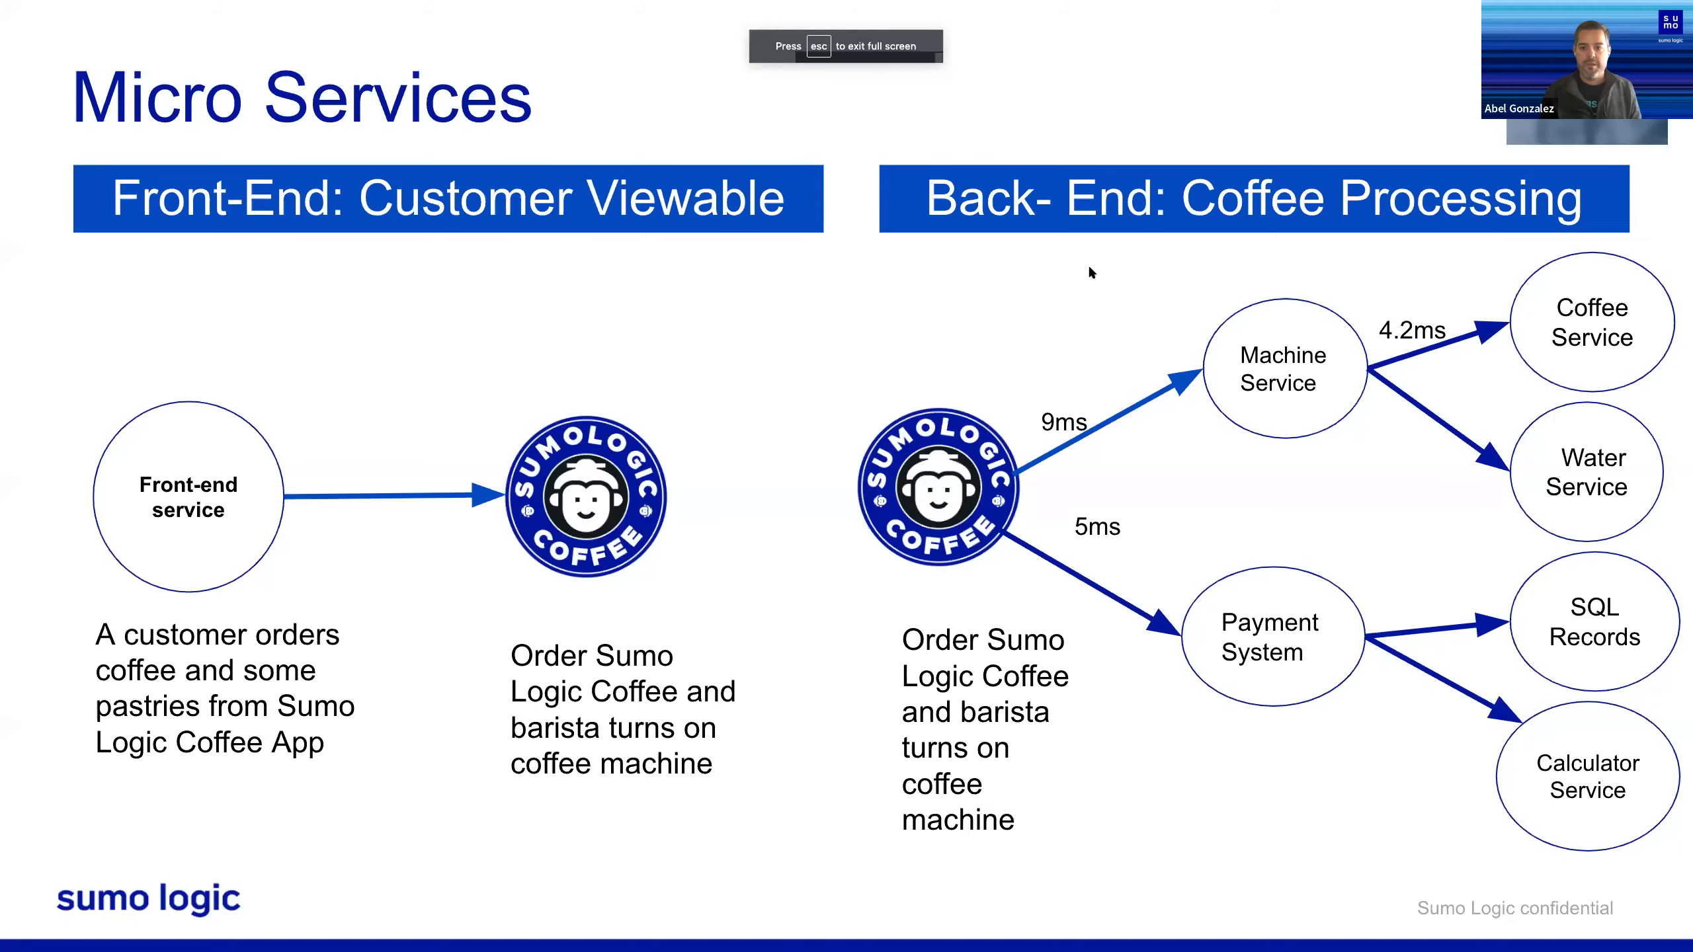
click(1088, 265)
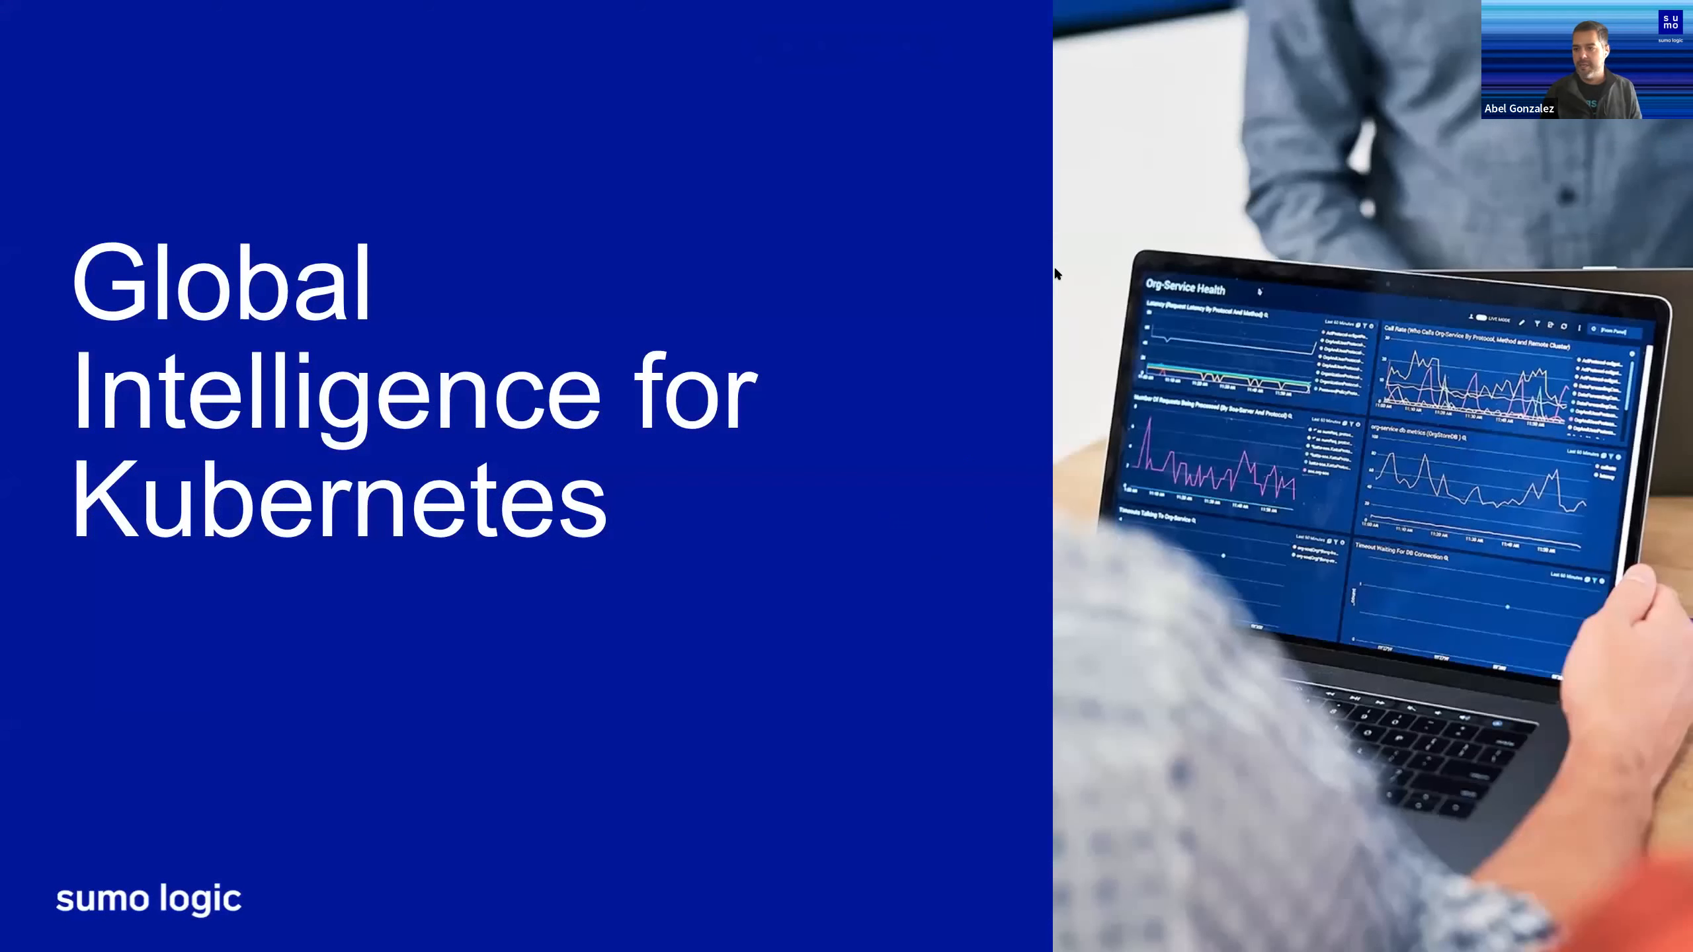
click(992, 269)
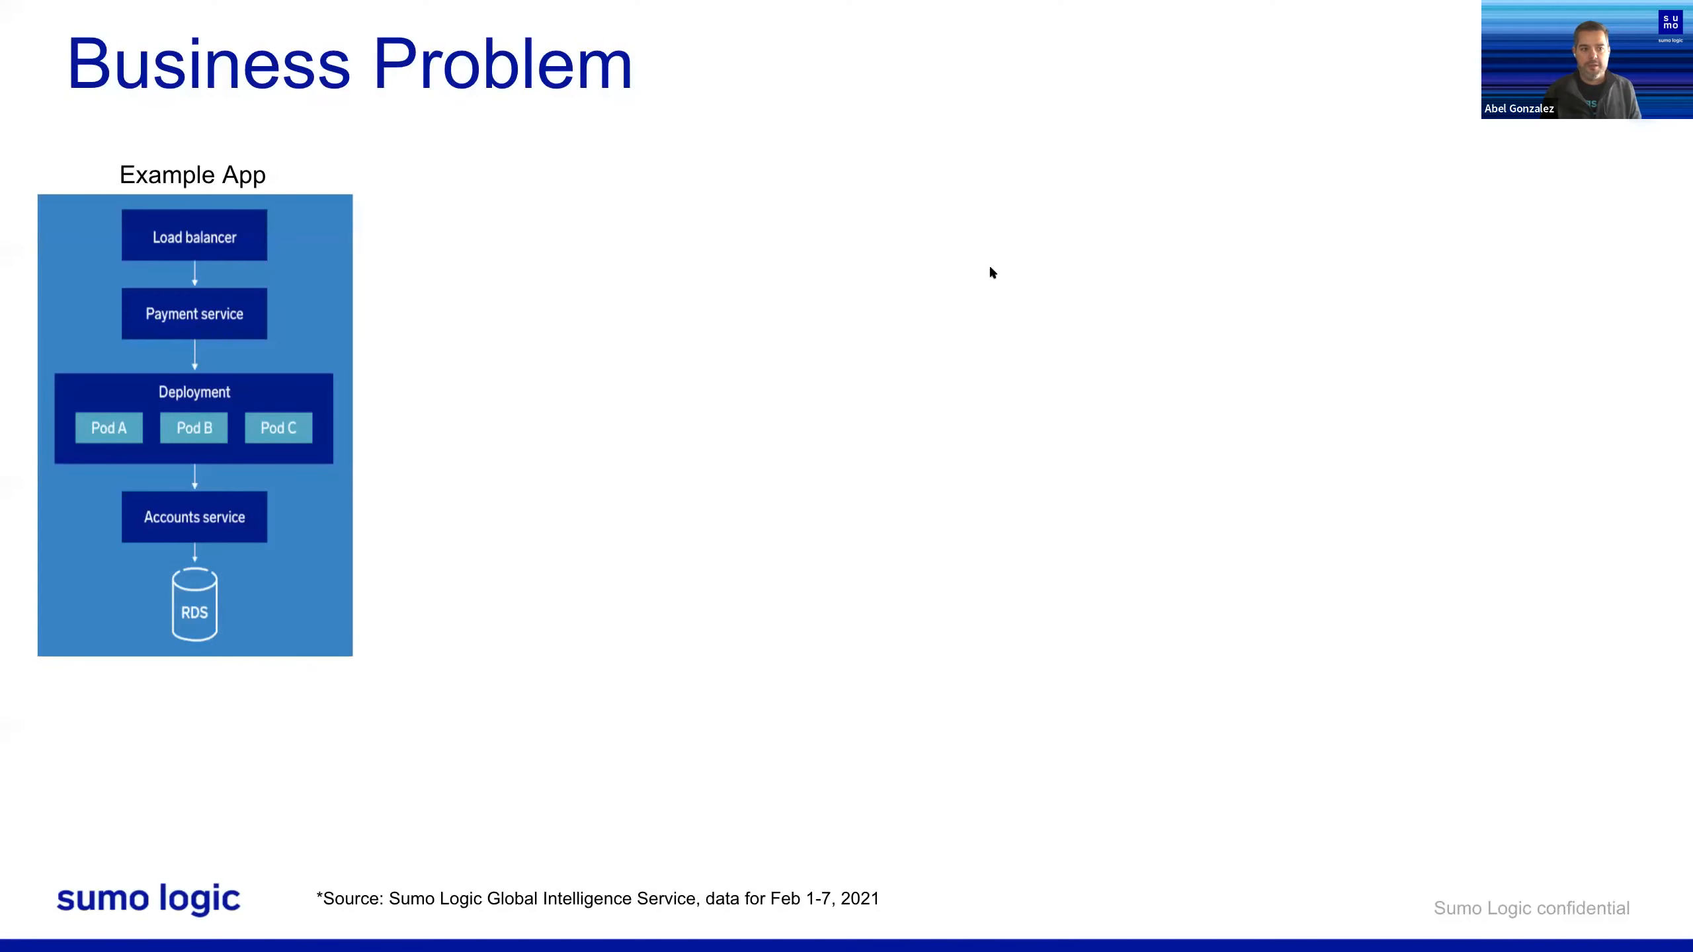
click(991, 271)
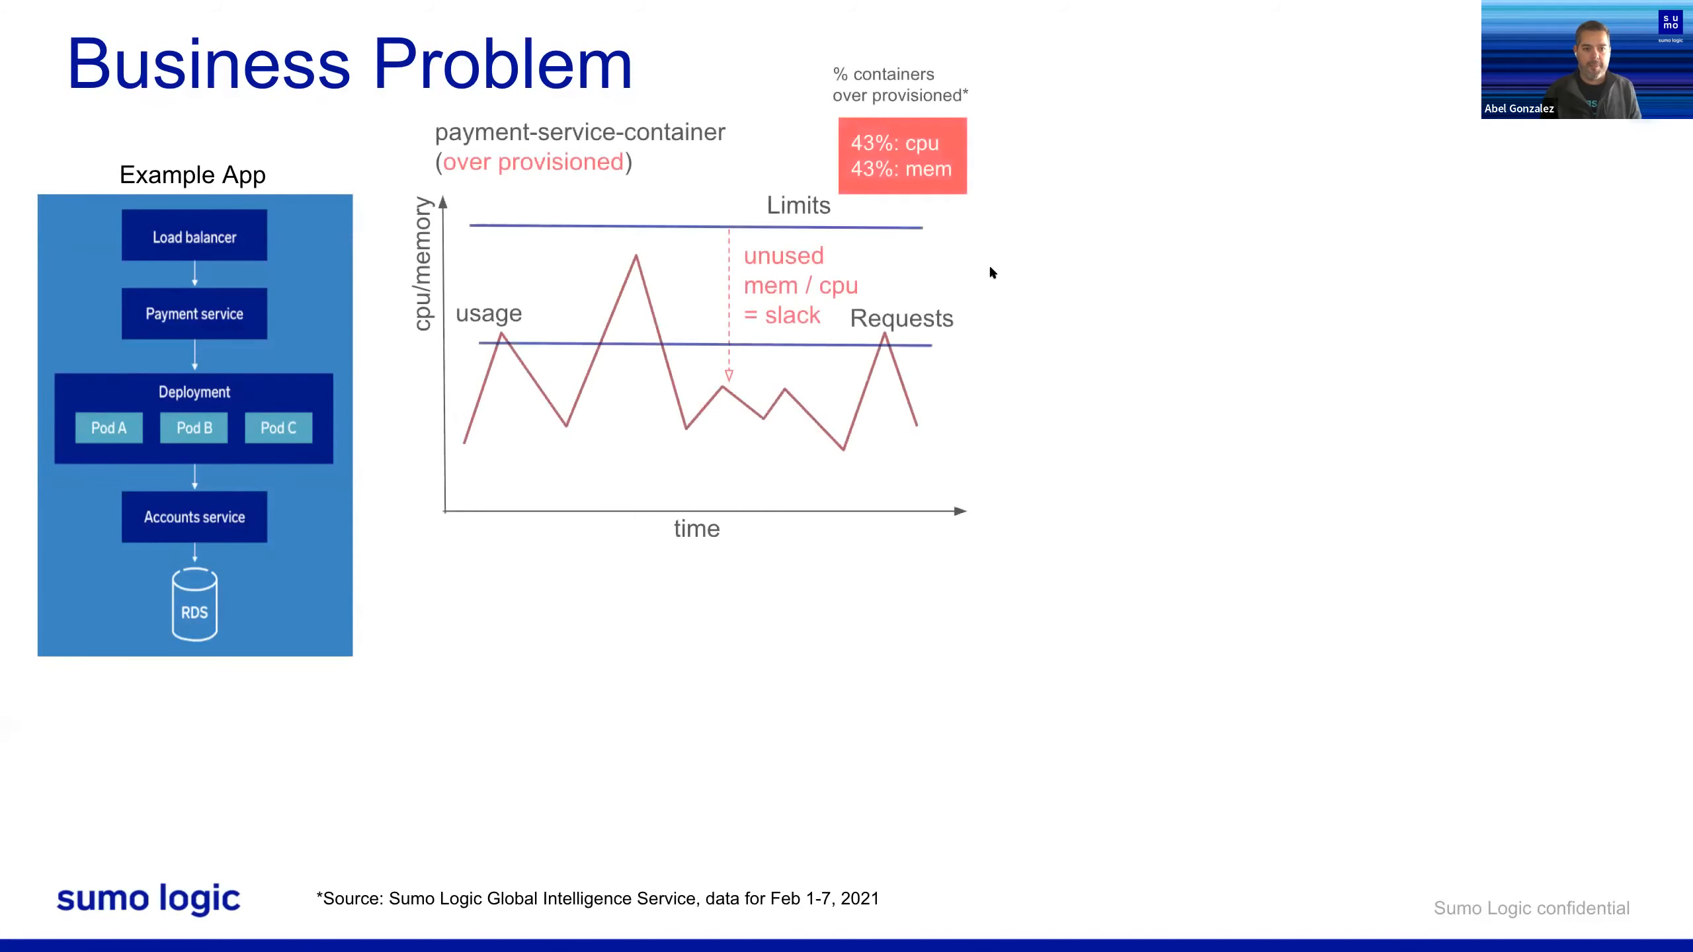